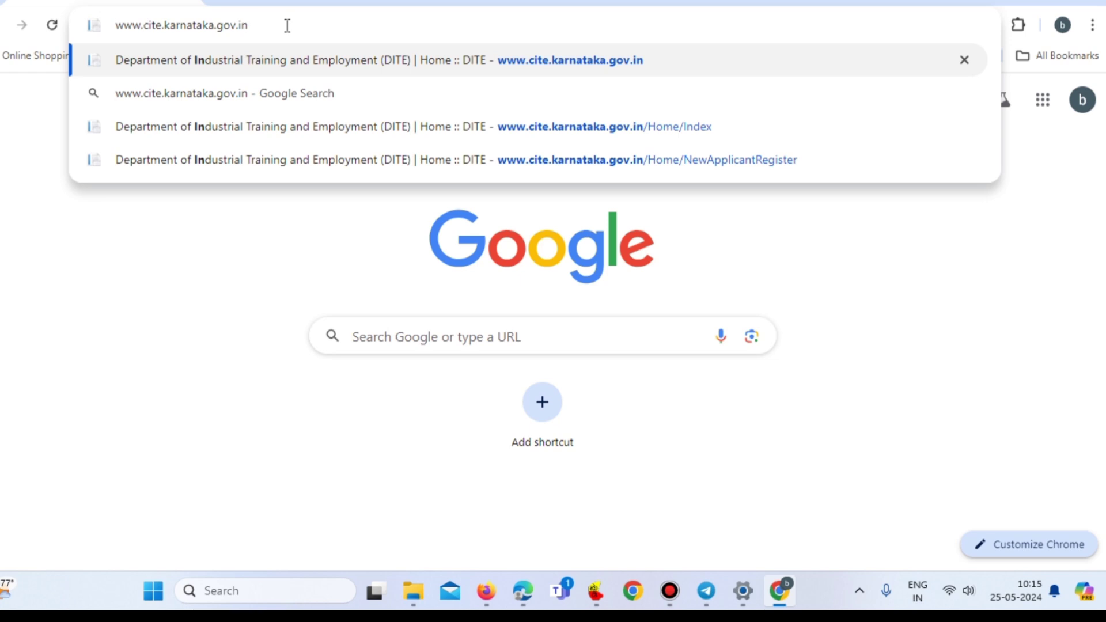
- Load the cite.karnataka.gov.in home page and reveal Applicant Registration under the Applicant menu
key(Return)
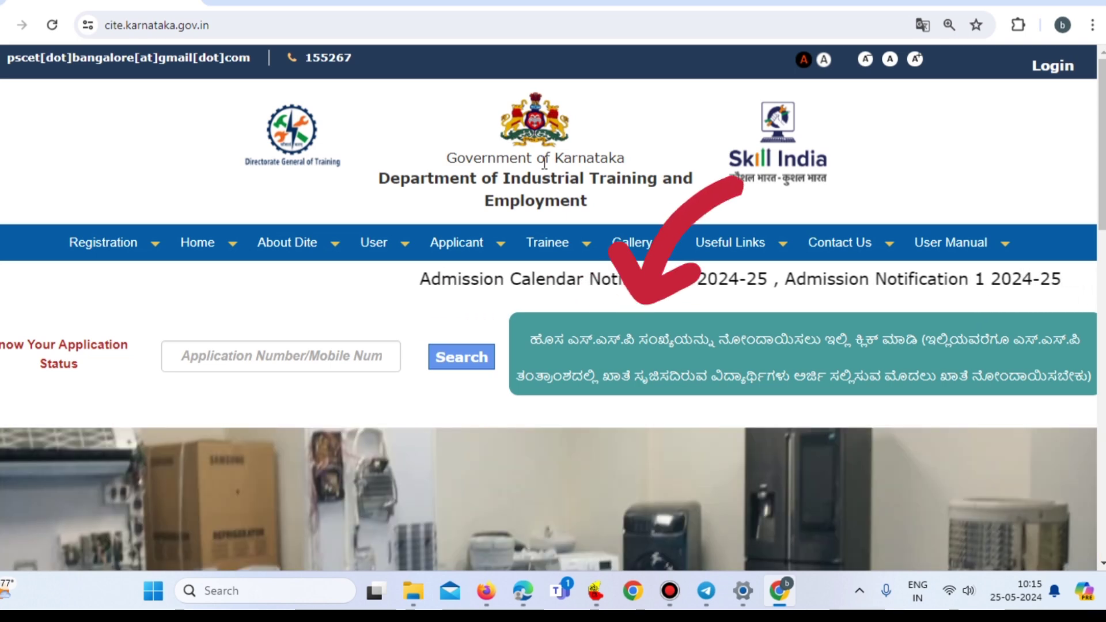
mouse_move(753, 252)
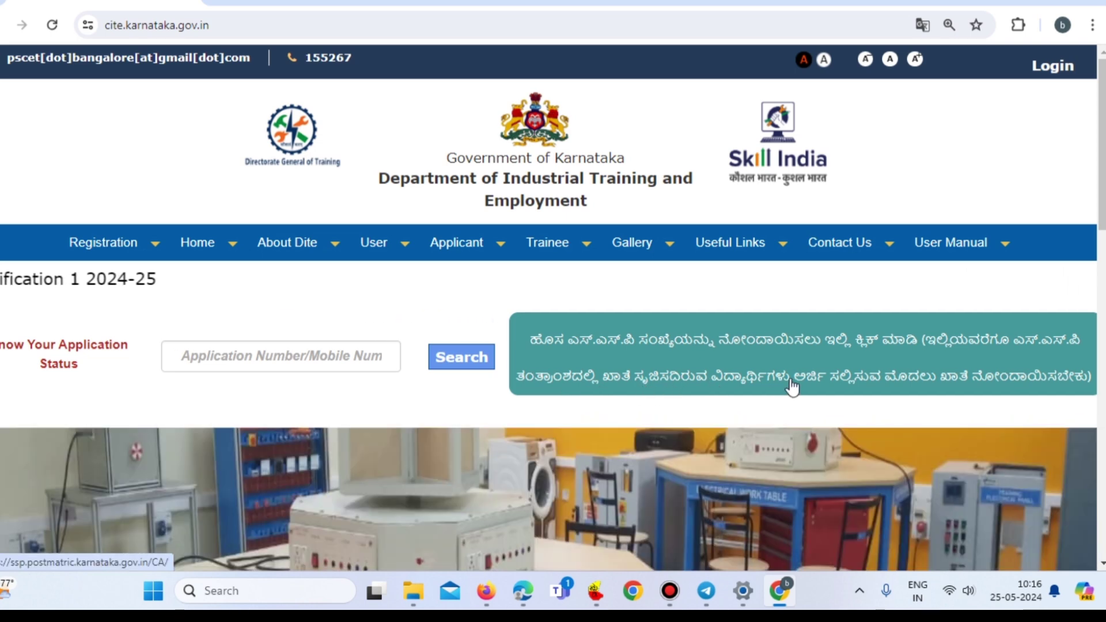
mouse_move(463, 249)
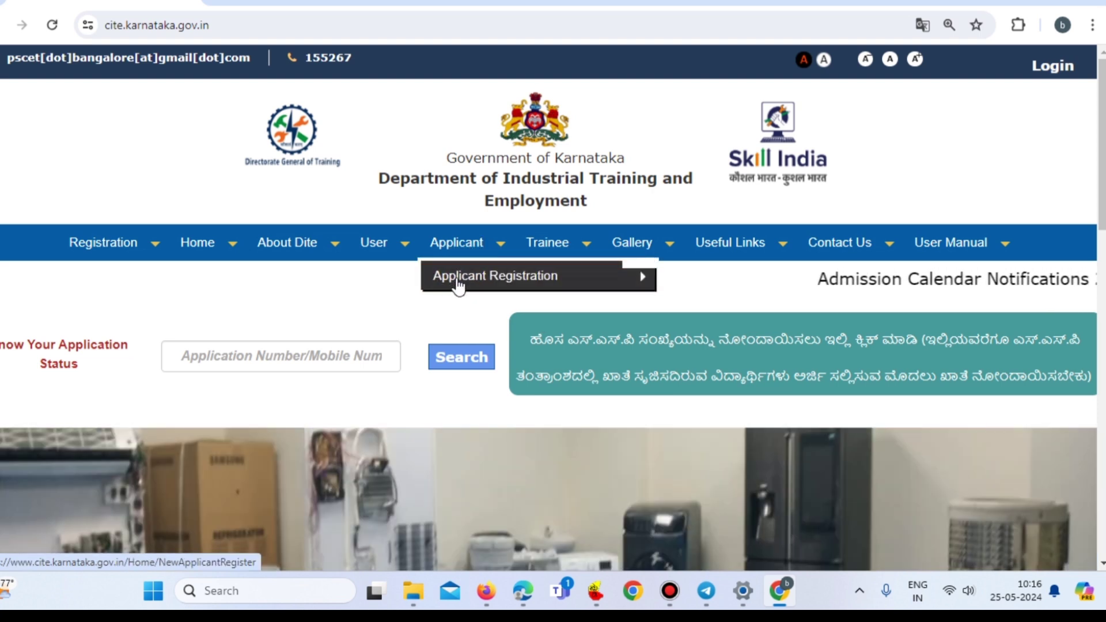
- Open the Applicant Registration form and annotate the e-mail, mobile number and Generate OTP areas
click(640, 279)
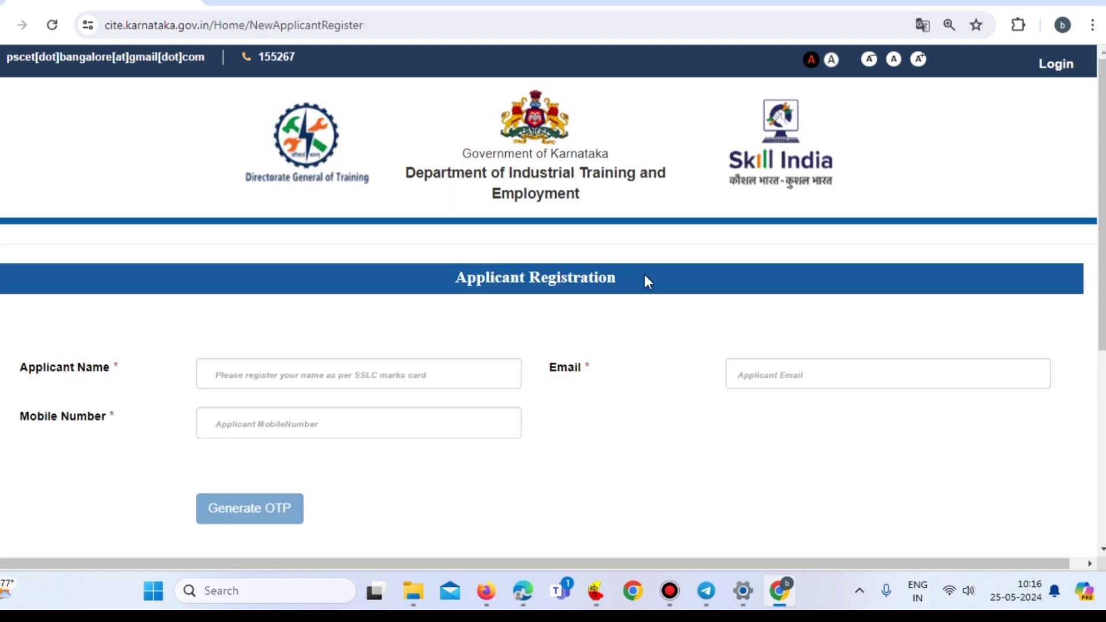
scroll(645, 277, down, 1)
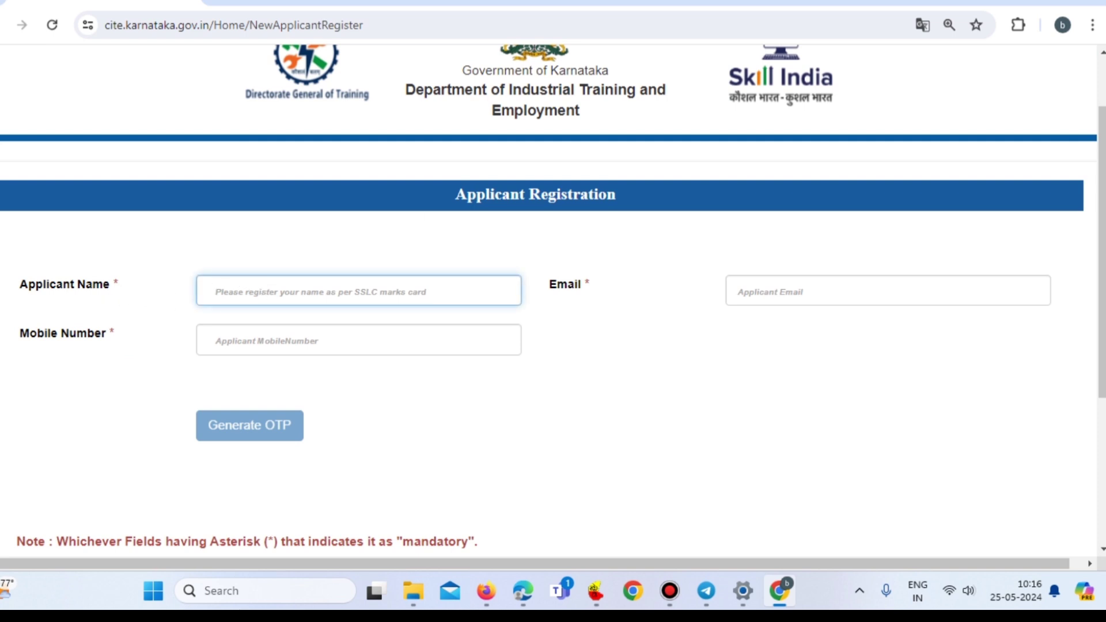
click(948, 1)
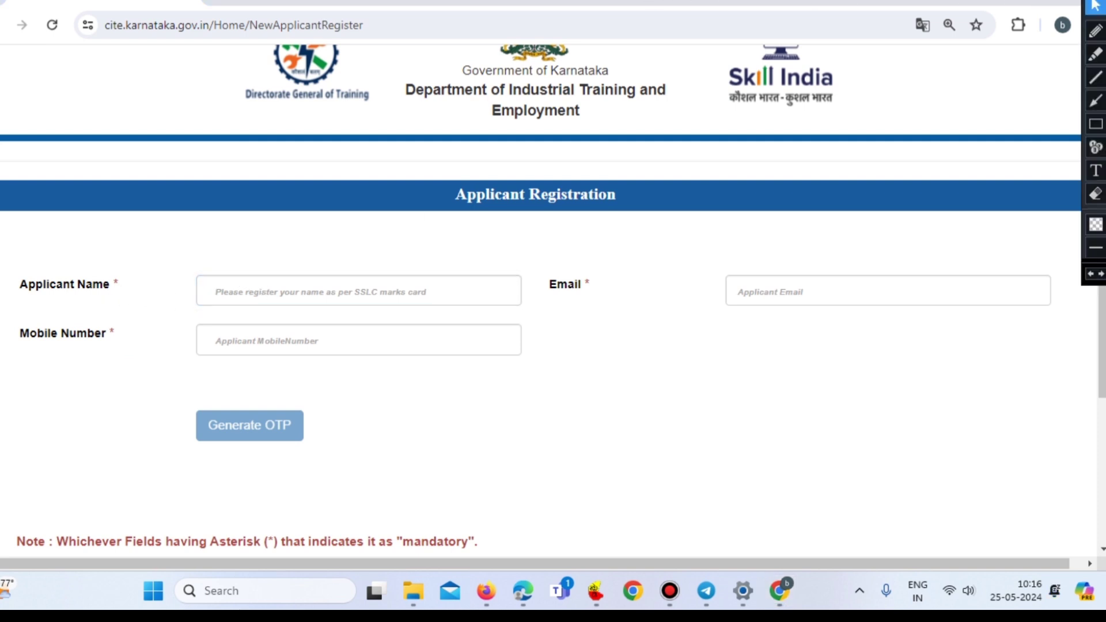
drag(1094, 1, 1105, 13)
drag(790, 241, 781, 280)
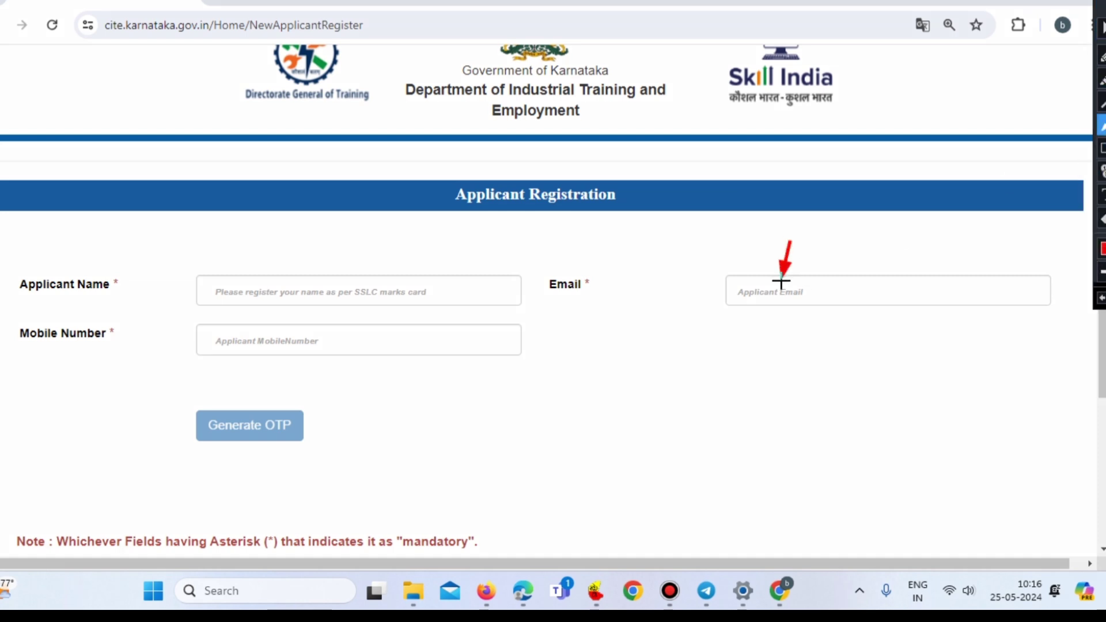
drag(15, 352, 201, 344)
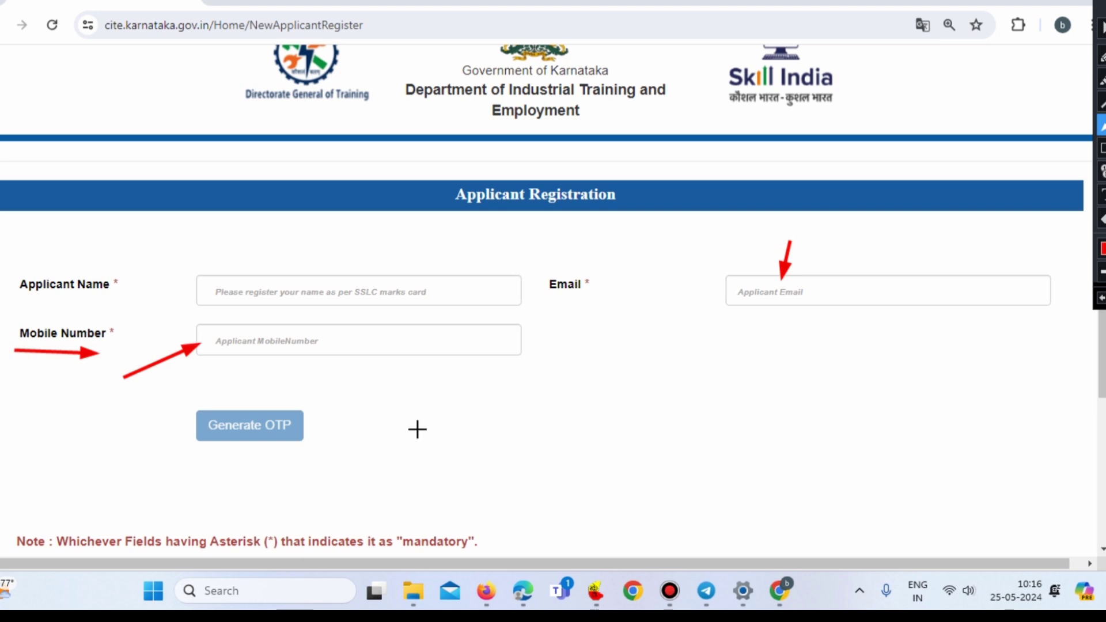
drag(494, 405, 302, 438)
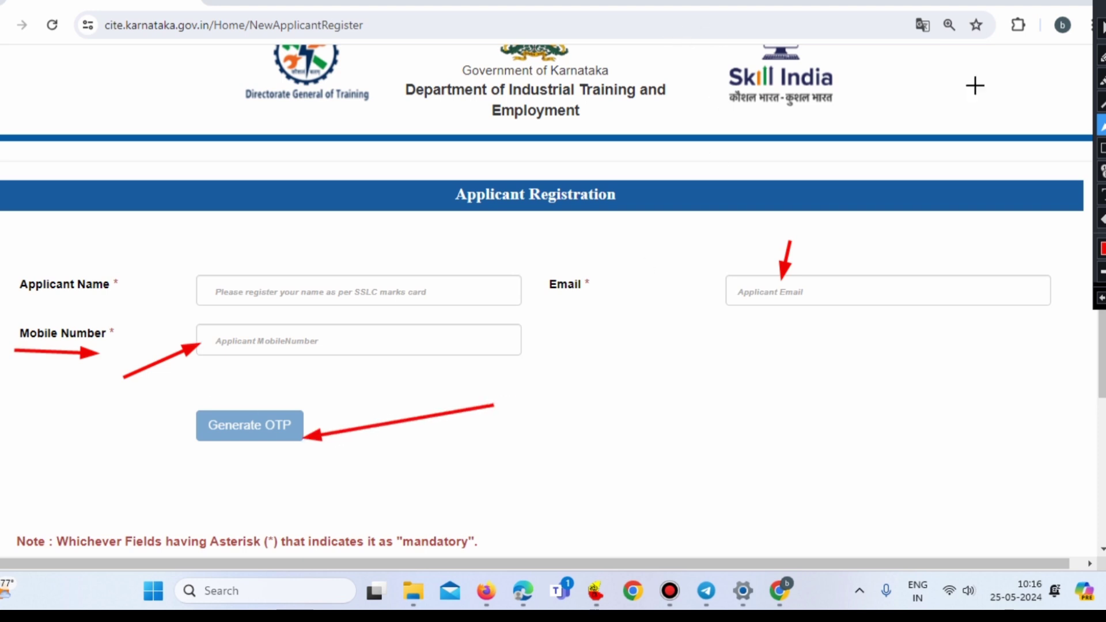
click(1102, 28)
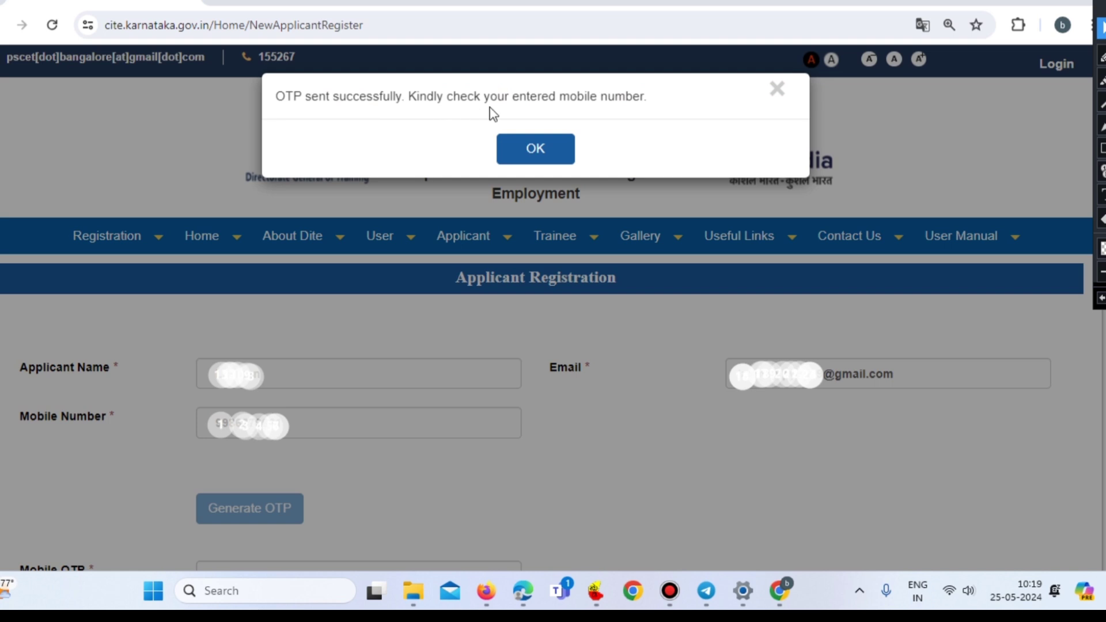
- Dismiss the OTP-sent notice, enter the mobile OTP, and acknowledge the OTP-validated message
click(536, 151)
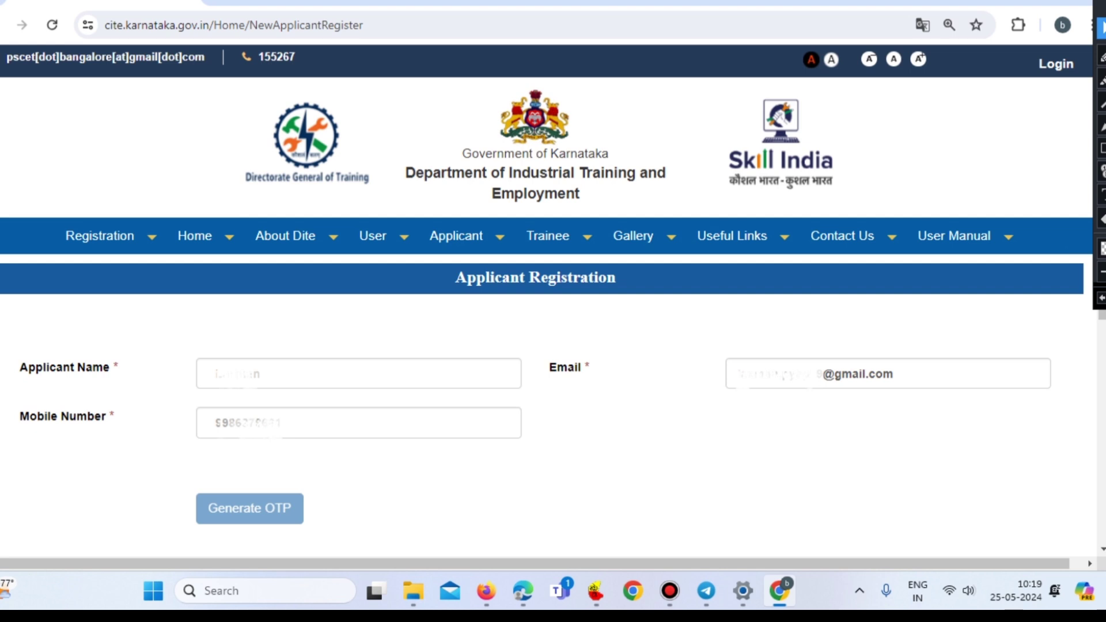
scroll(553, 299, down, 5)
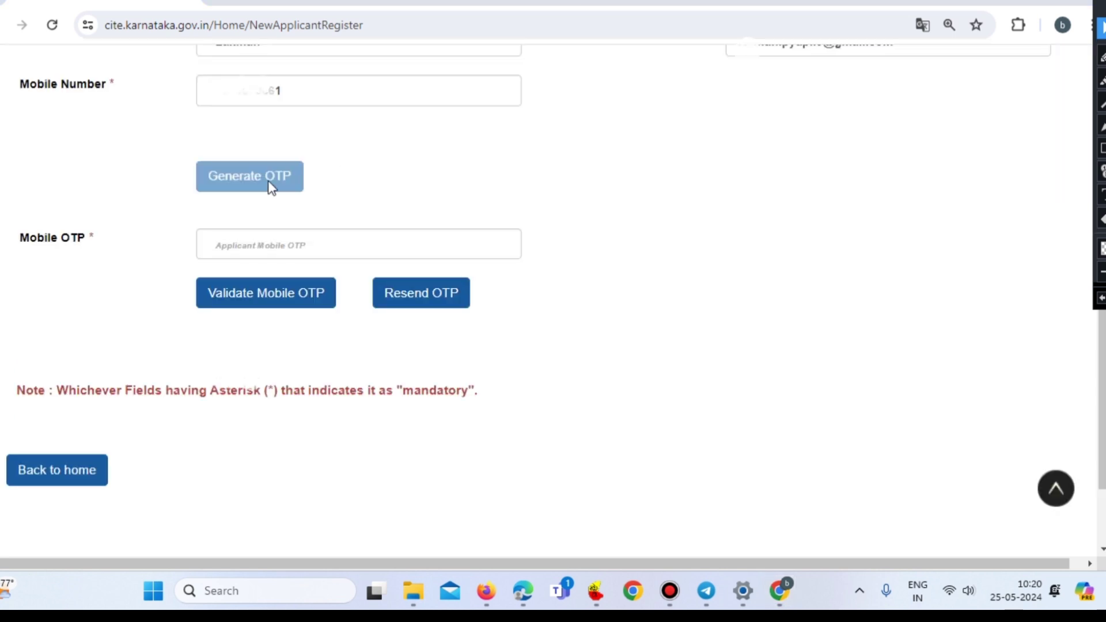
click(226, 247)
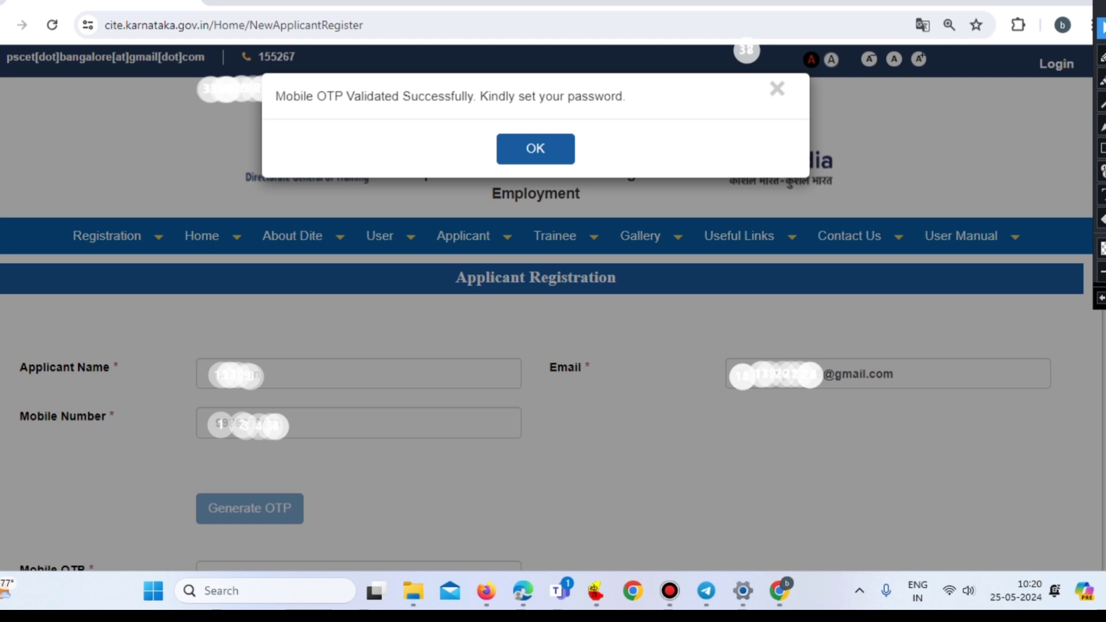
click(301, 130)
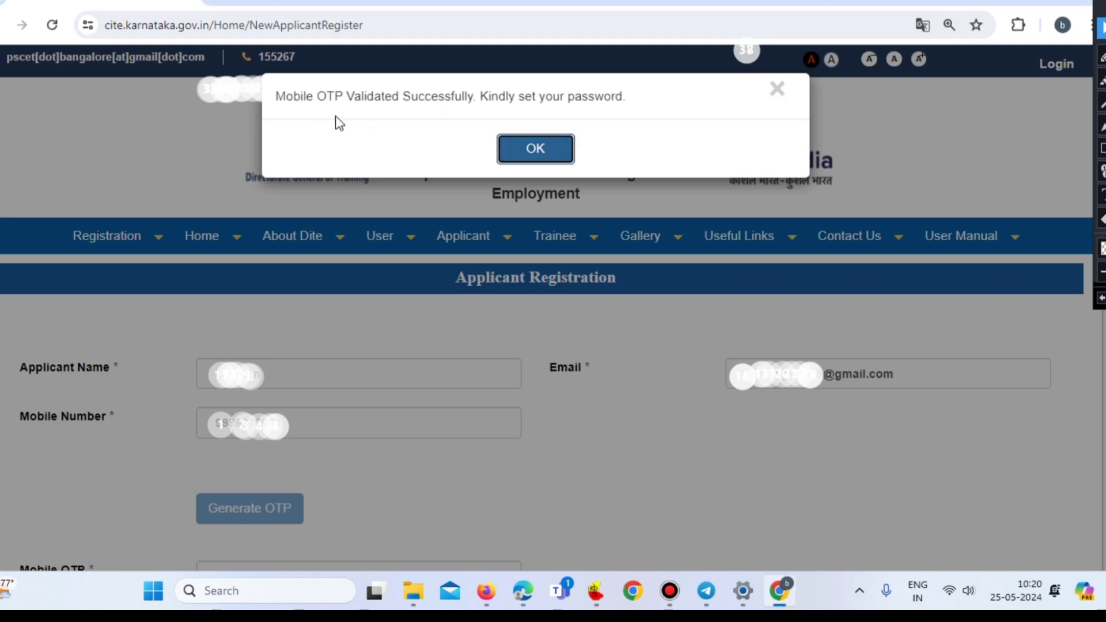
click(535, 151)
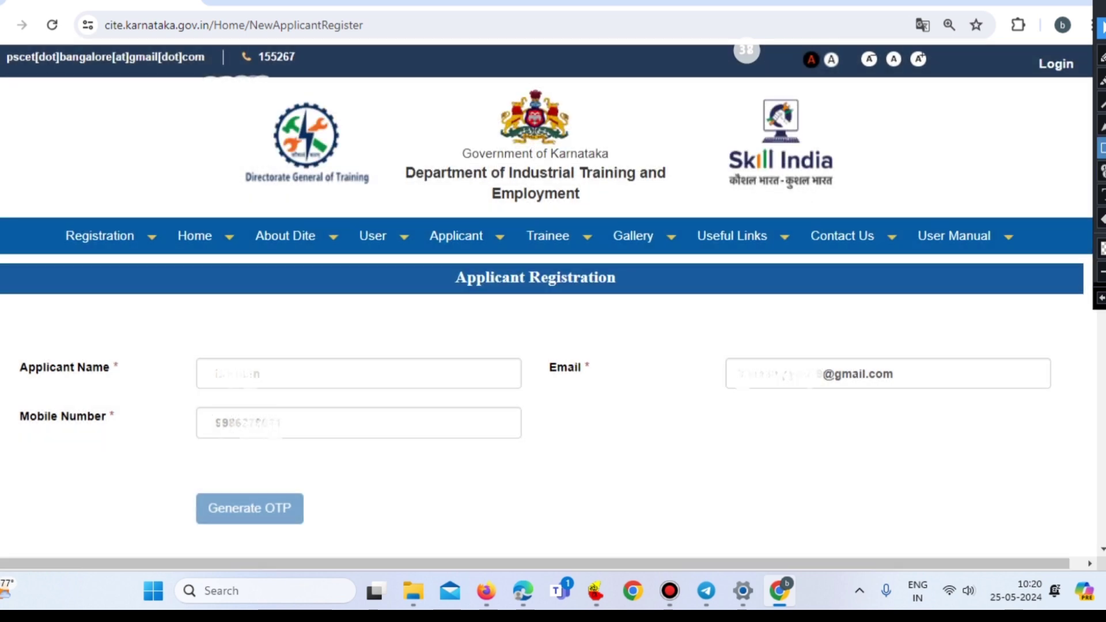
- Scroll to the Password section and annotate the password rules, including the capital letter rule
scroll(708, 460, down, 8)
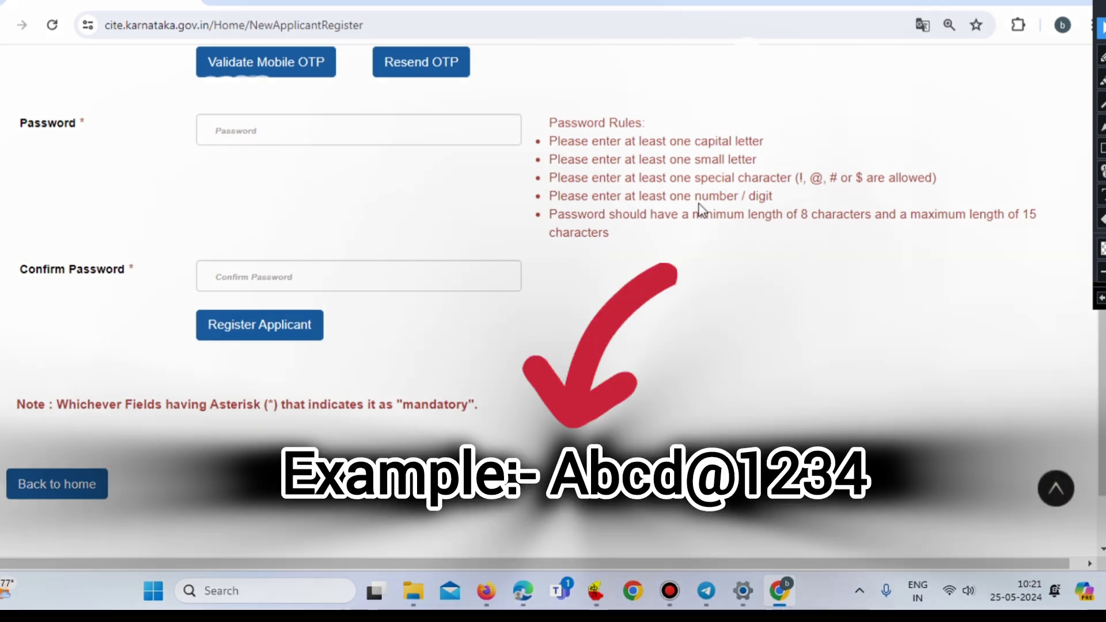
click(1102, 125)
drag(853, 108, 778, 134)
drag(855, 140, 781, 158)
drag(980, 135, 922, 172)
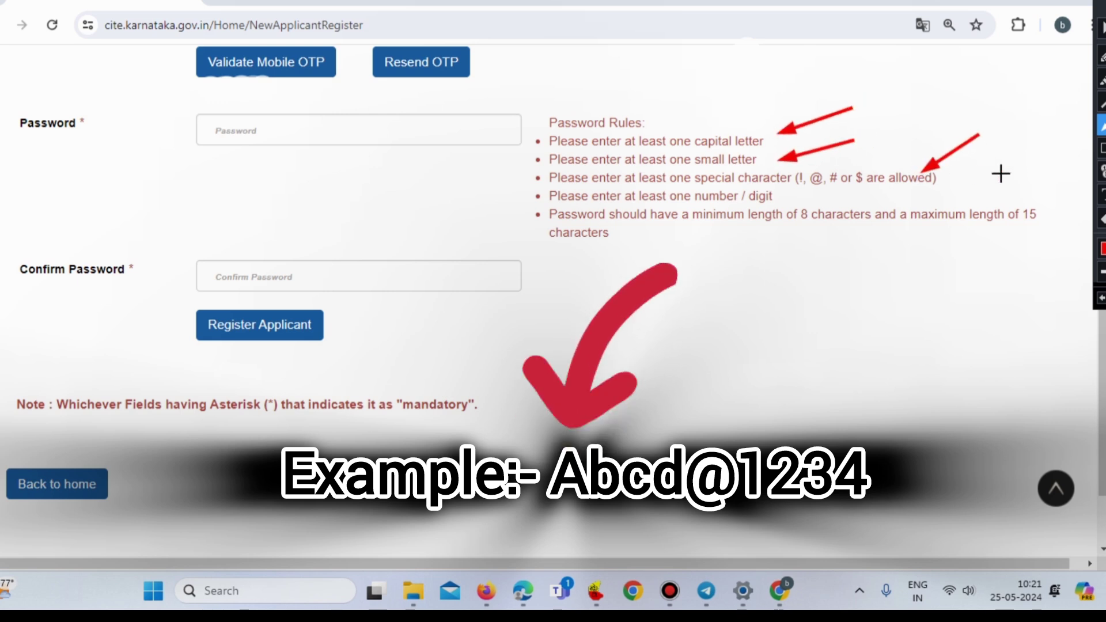
drag(1006, 173, 803, 205)
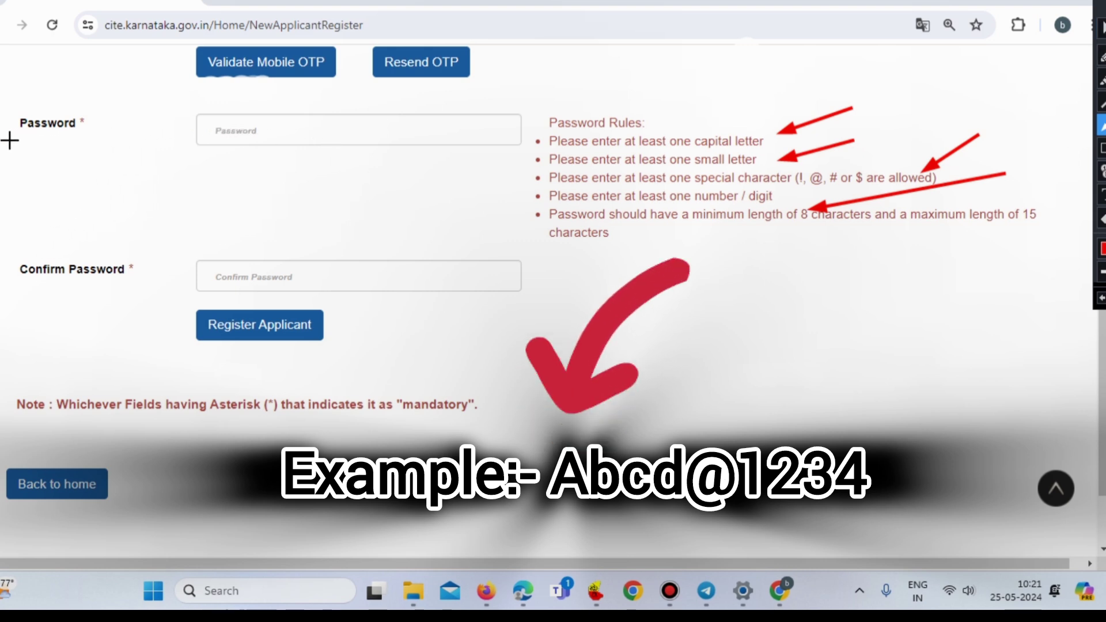
- Annotate the Password, Confirm Password and Register Applicant areas to complete registration
drag(10, 139, 156, 140)
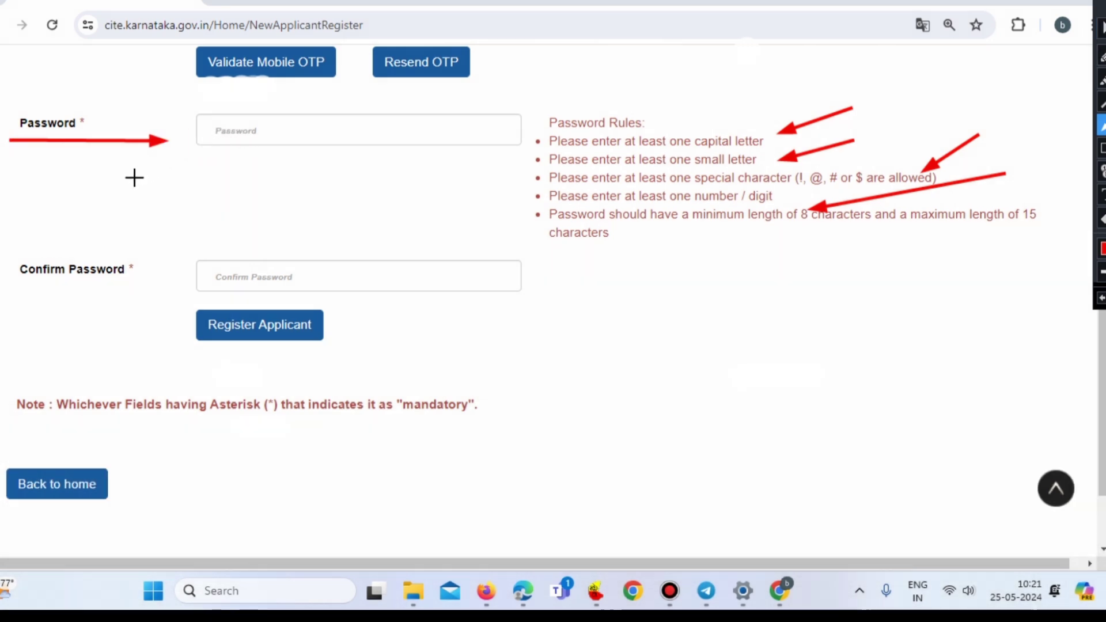
drag(133, 175, 207, 138)
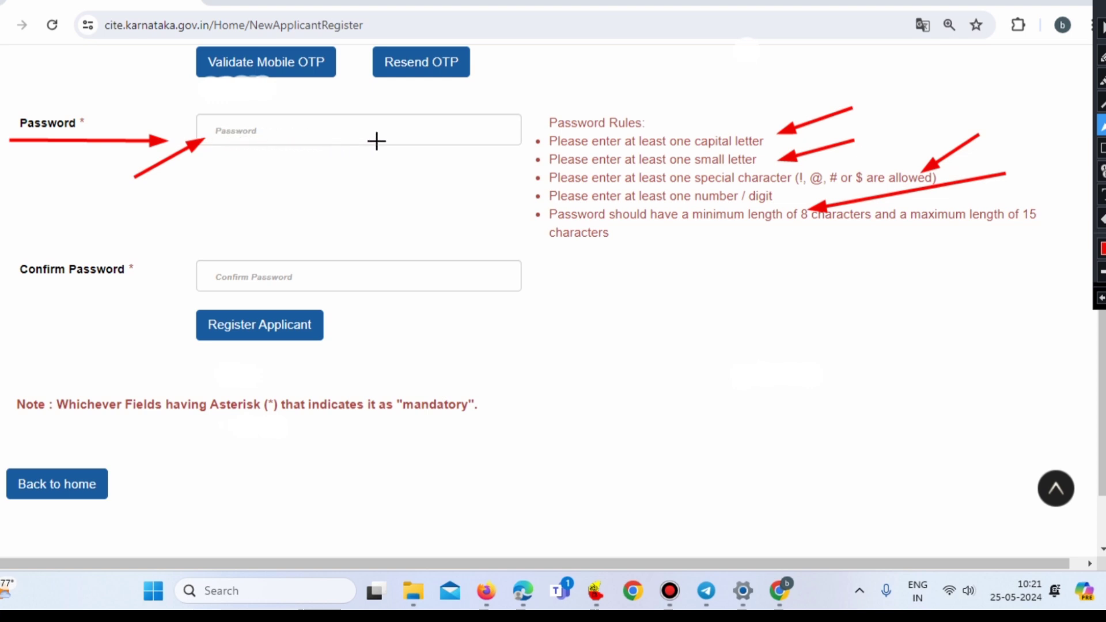
drag(13, 295, 188, 294)
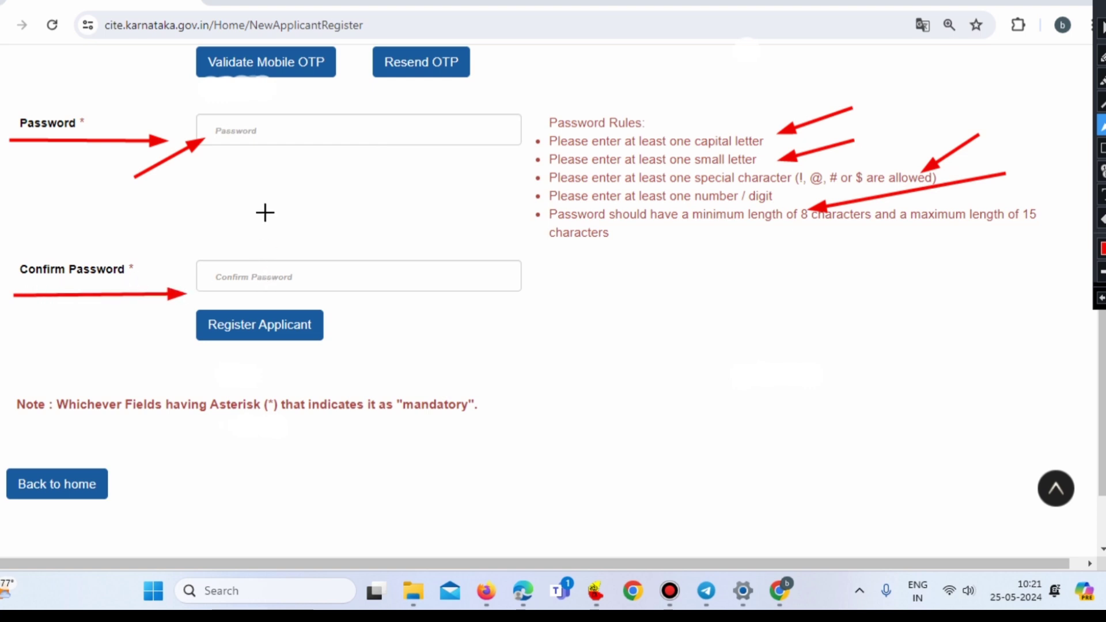
drag(243, 156, 235, 264)
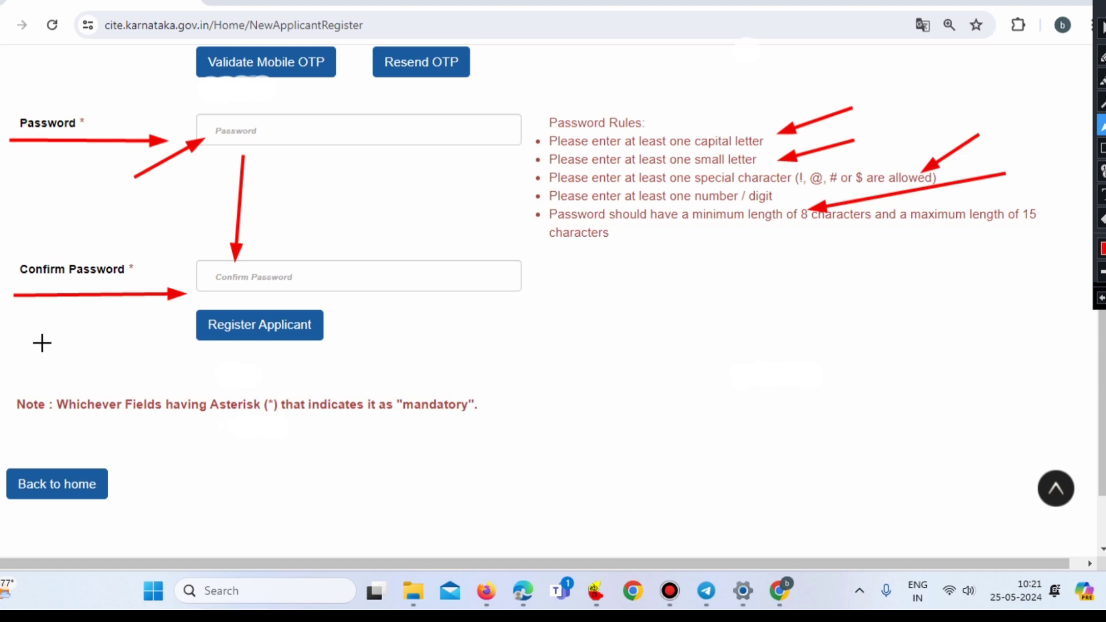
drag(42, 343, 184, 329)
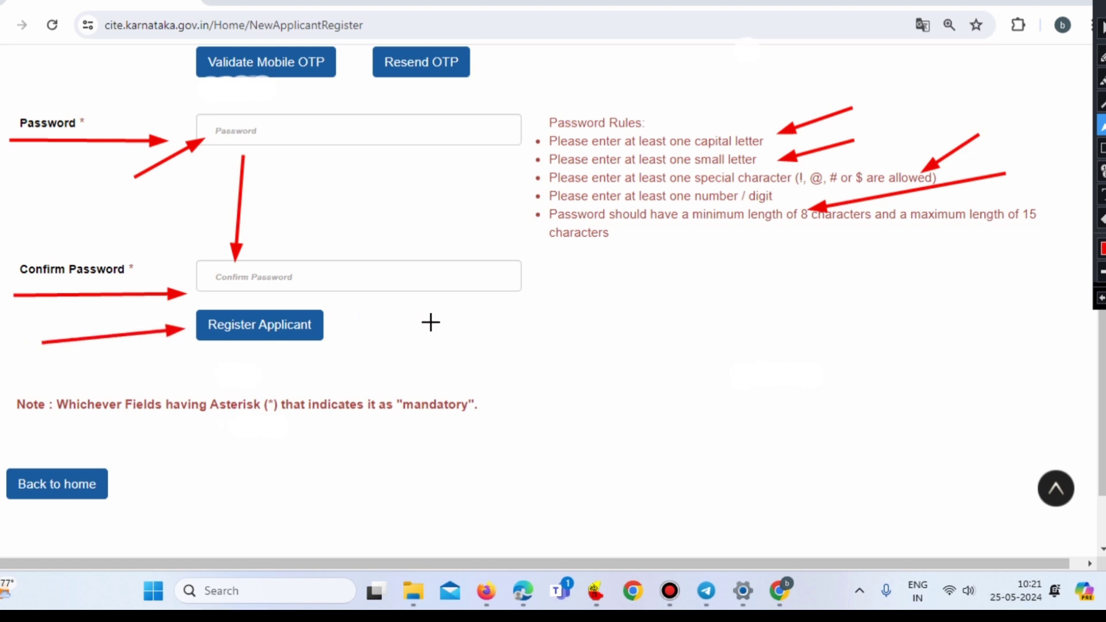
drag(509, 325, 347, 323)
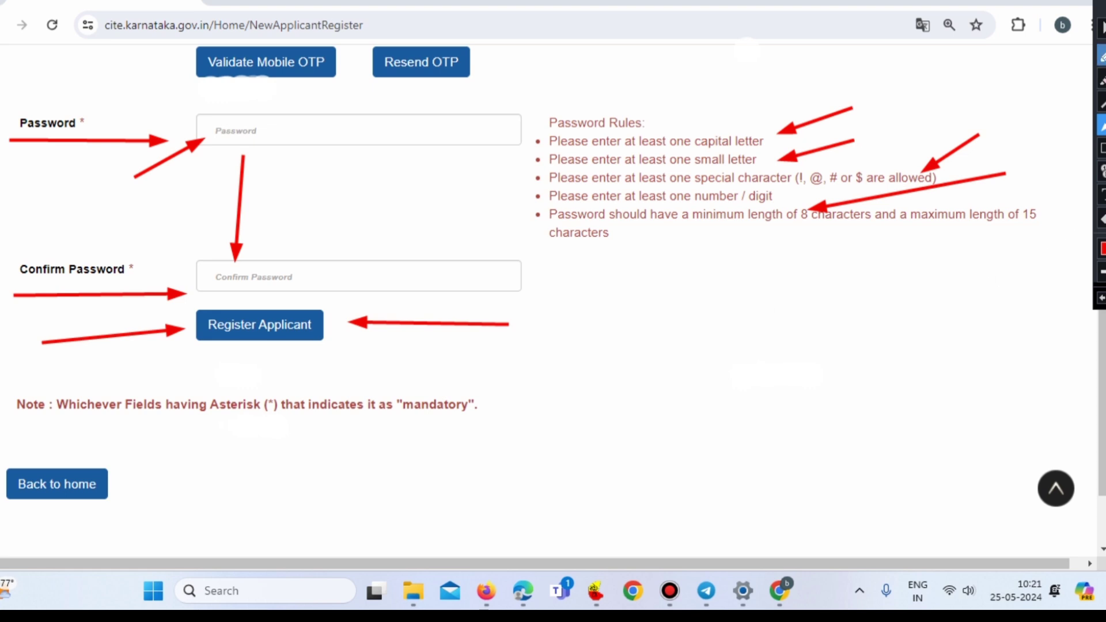
click(1102, 28)
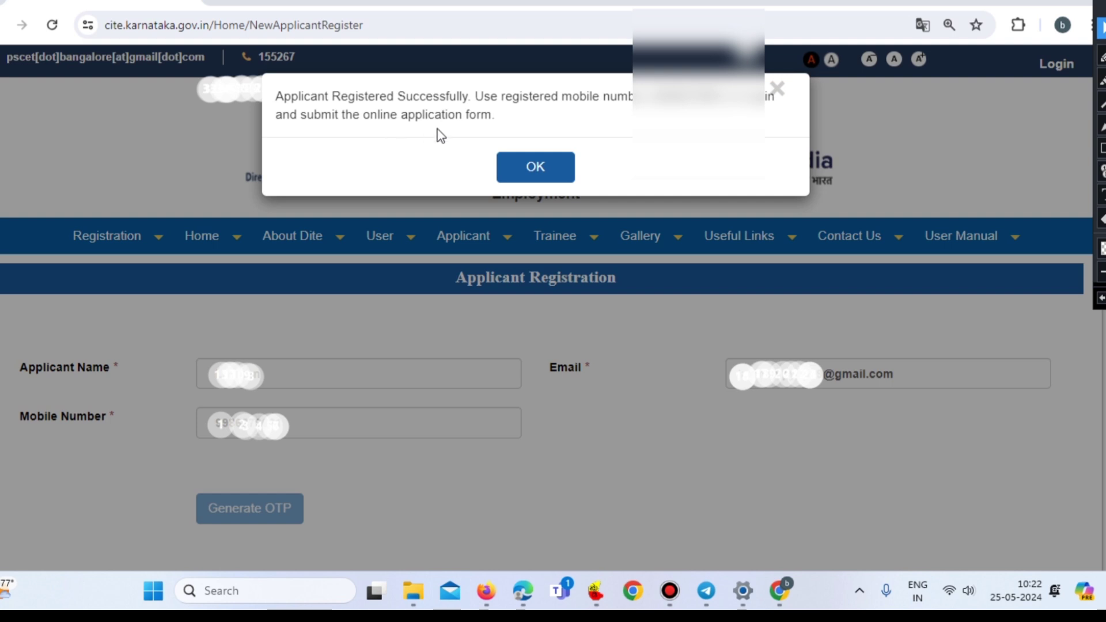
- Dismiss the registration success message, go to login, and erase the annotation markers
click(535, 169)
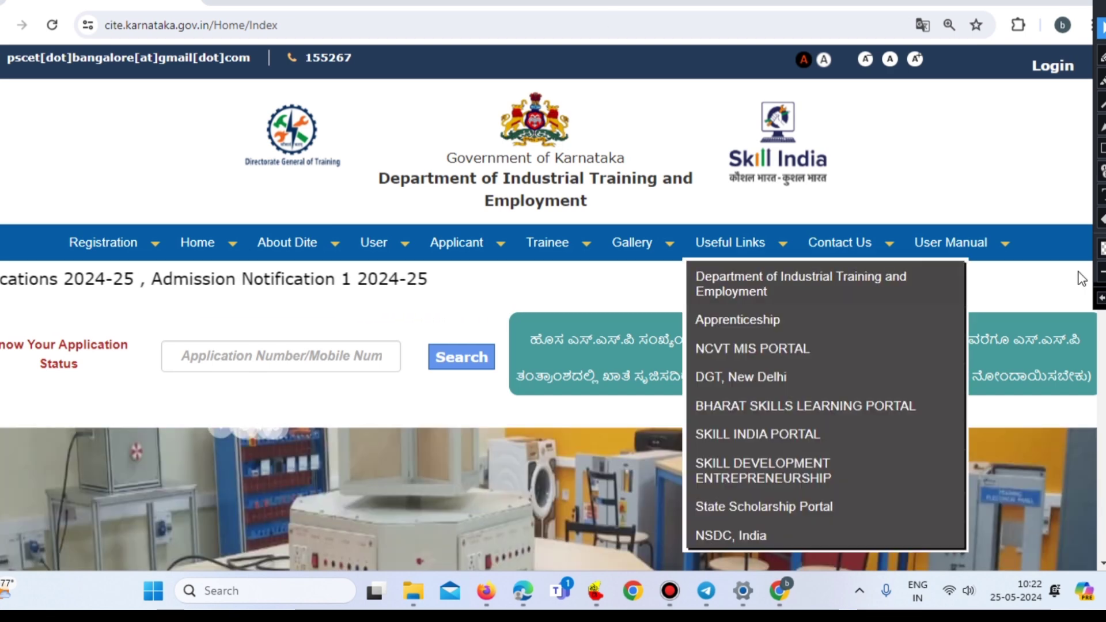
click(1059, 68)
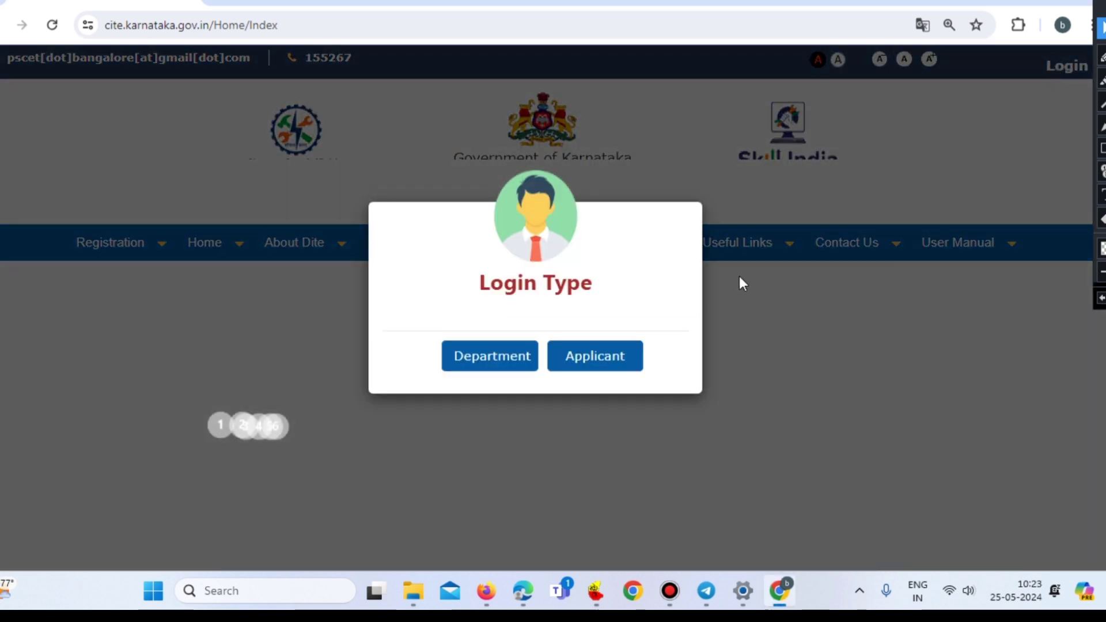
click(1099, 301)
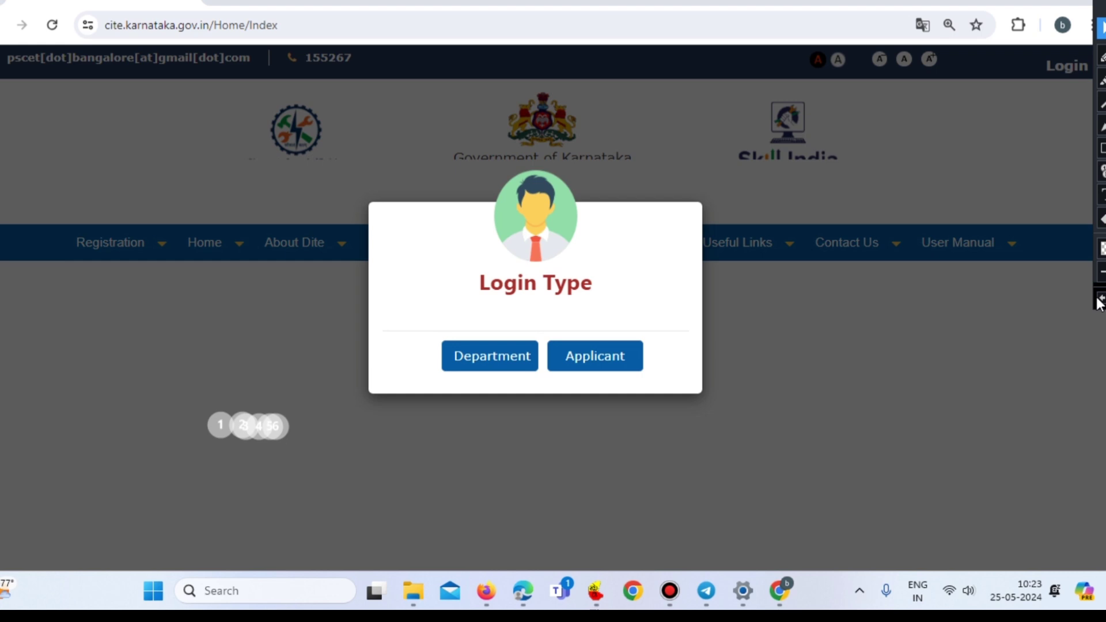
click(1099, 301)
click(1099, 301)
click(1099, 301)
click(1099, 301)
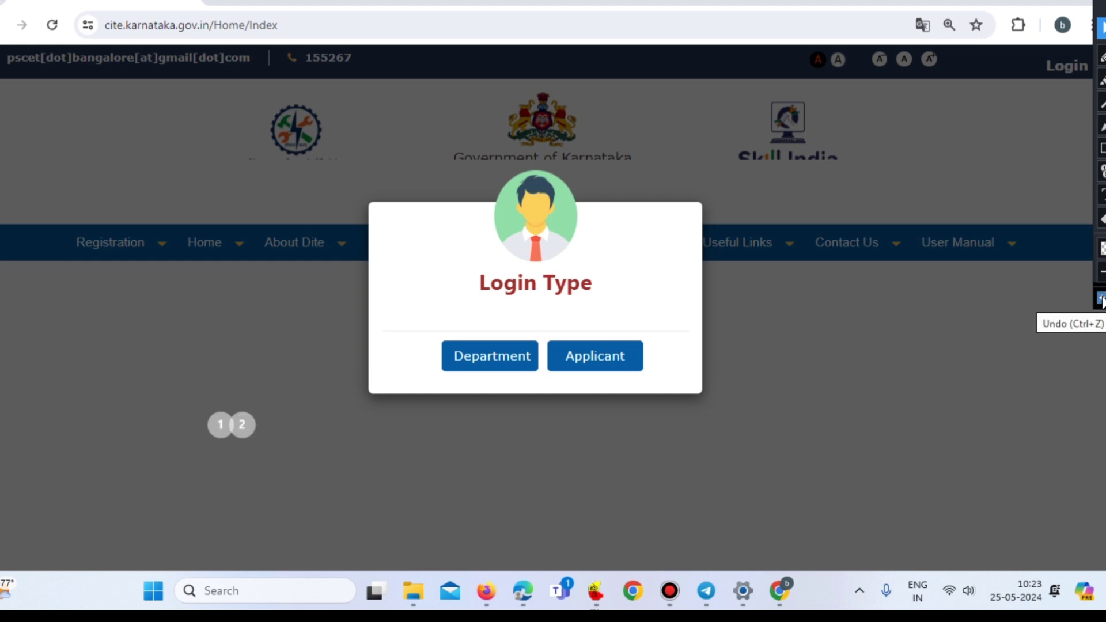
click(1099, 301)
click(1099, 300)
- Choose Applicant login and fill in the registered mobile number, password and captcha code
click(595, 359)
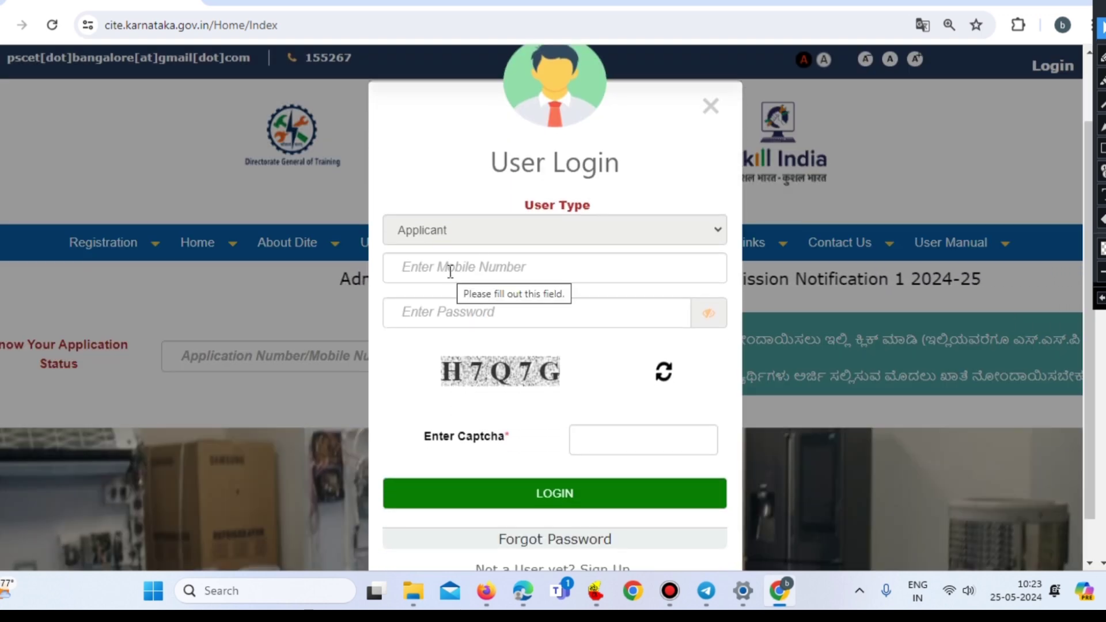
click(449, 269)
click(439, 312)
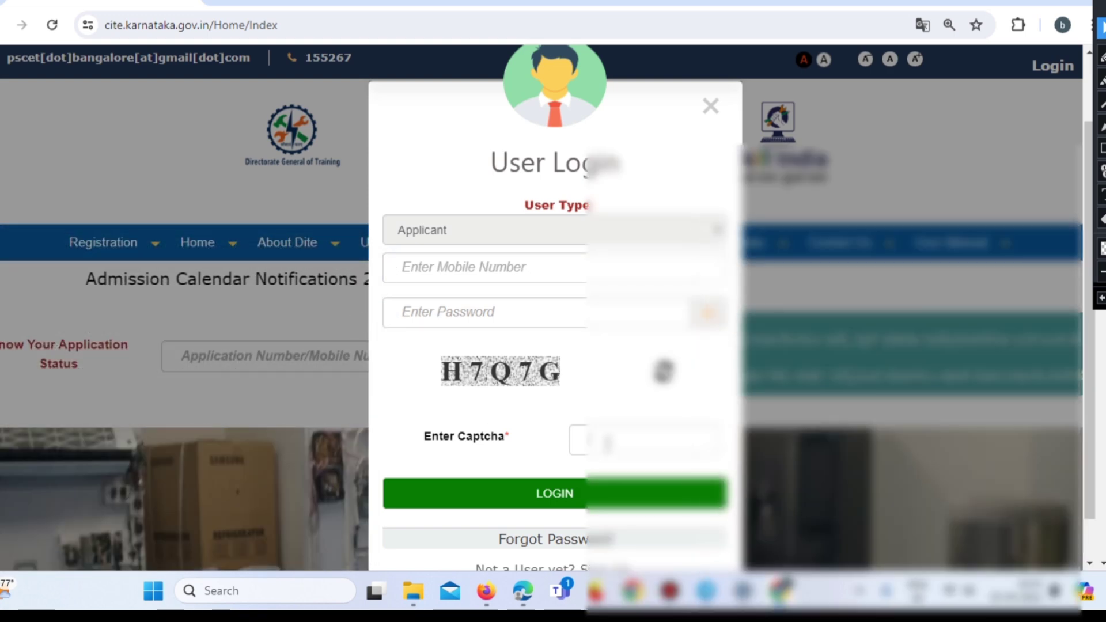
click(610, 444)
text(H7Q)
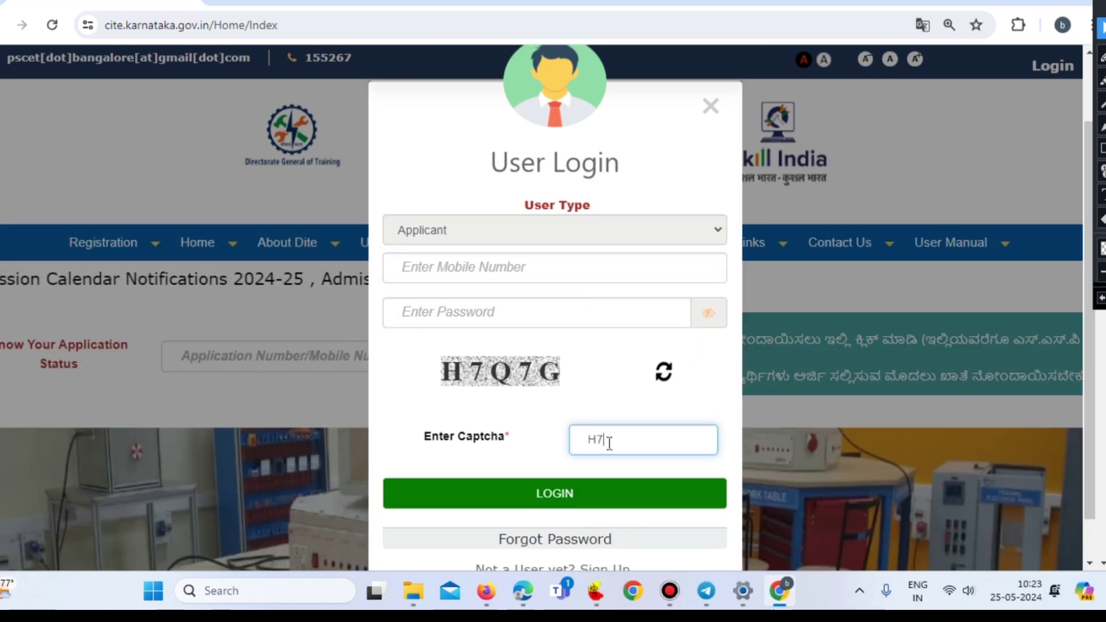
text(7G)
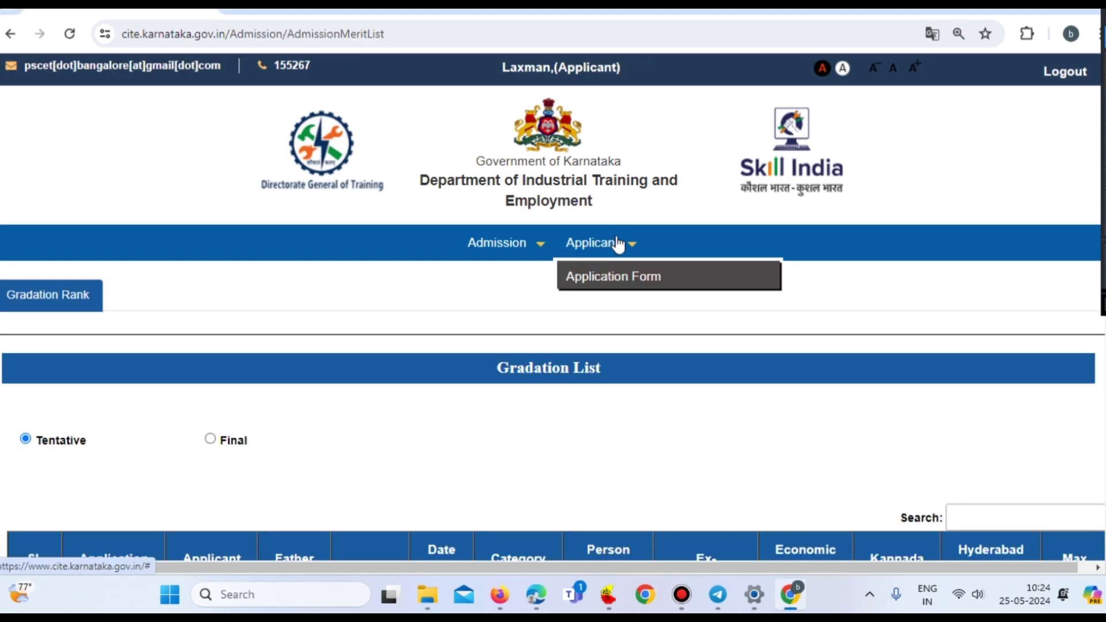
- Open the Application Form, answer Yes to five years' study in Karnataka, and confirm KSEEB State Board
click(608, 277)
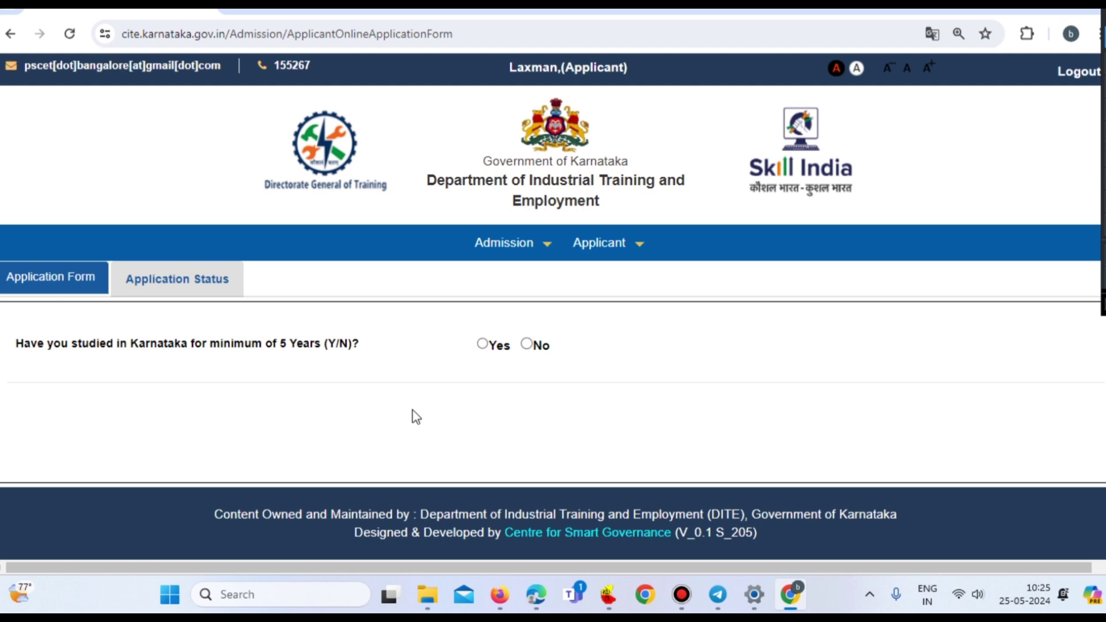
click(484, 345)
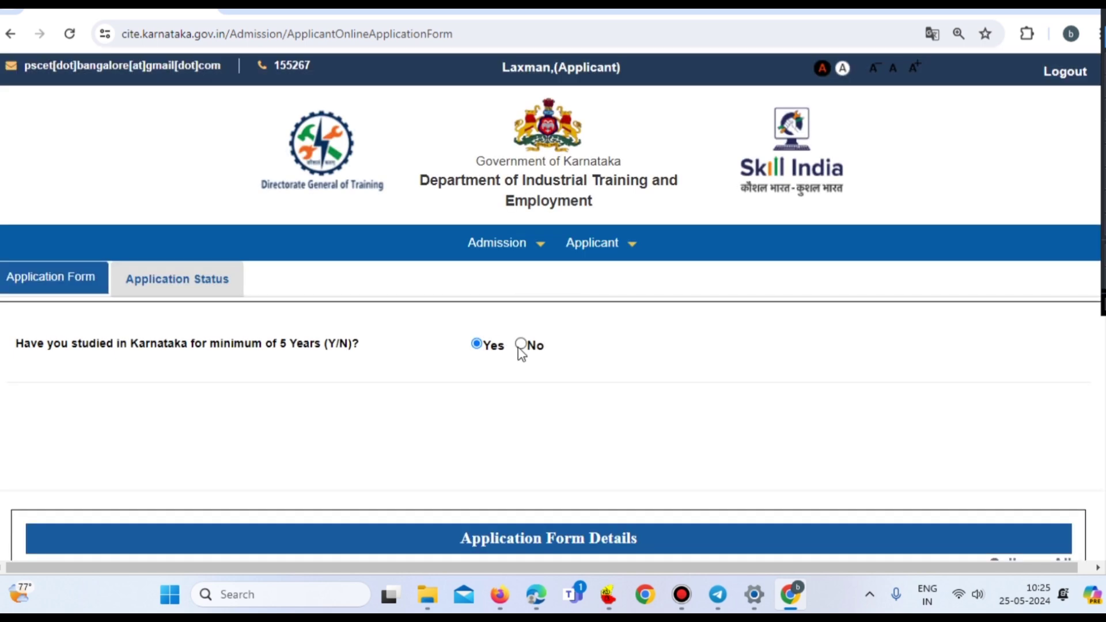
scroll(519, 346, down, 3)
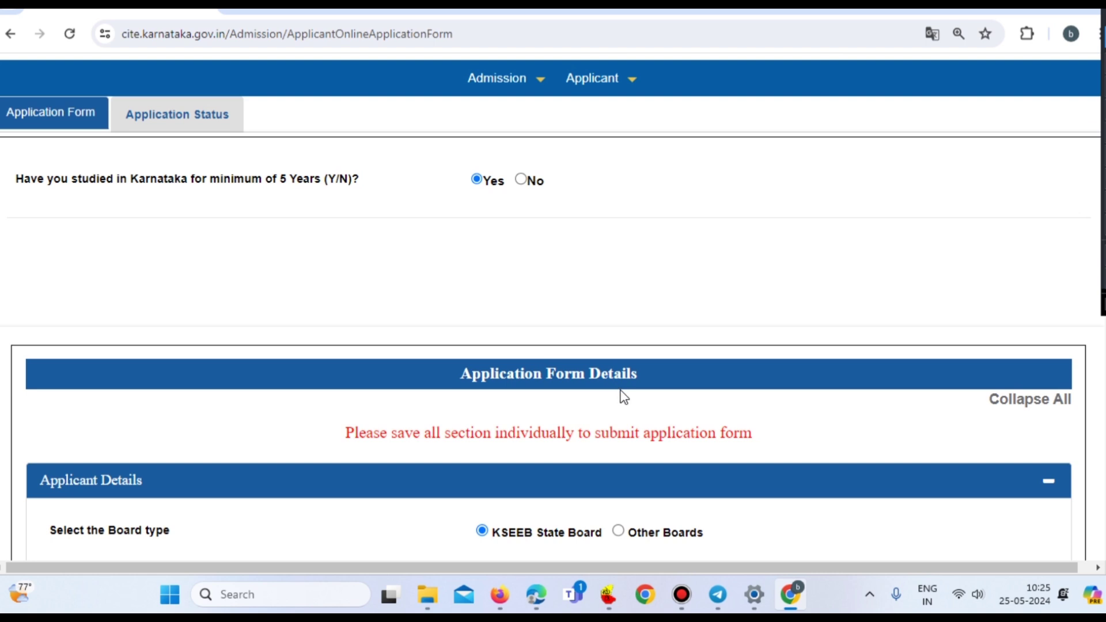
scroll(622, 396, down, 3)
scroll(623, 396, down, 2)
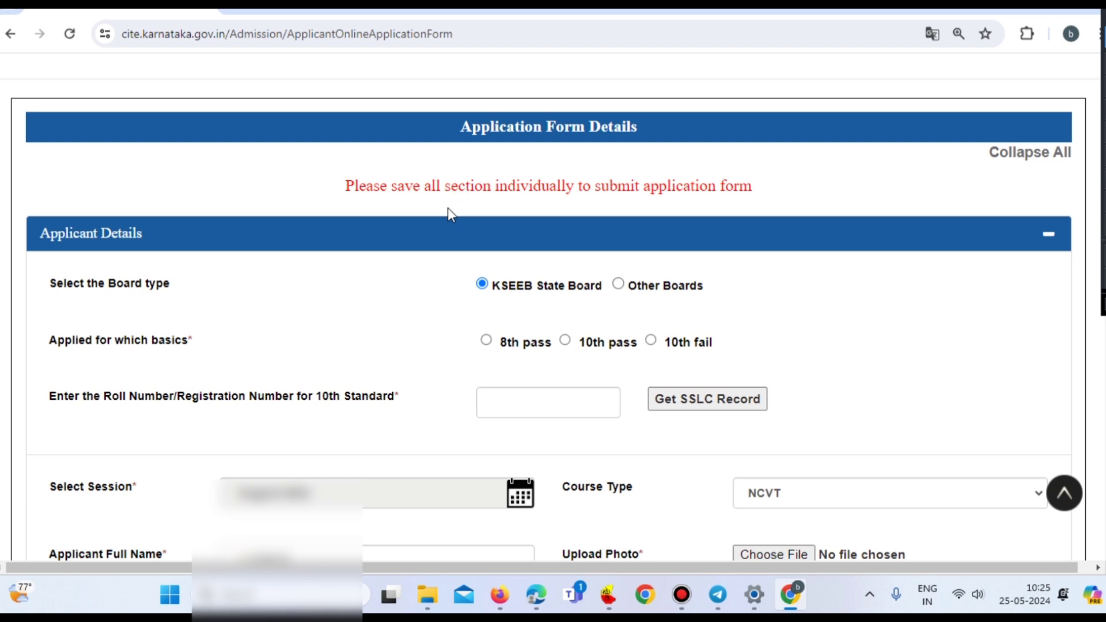
scroll(449, 213, down, 1)
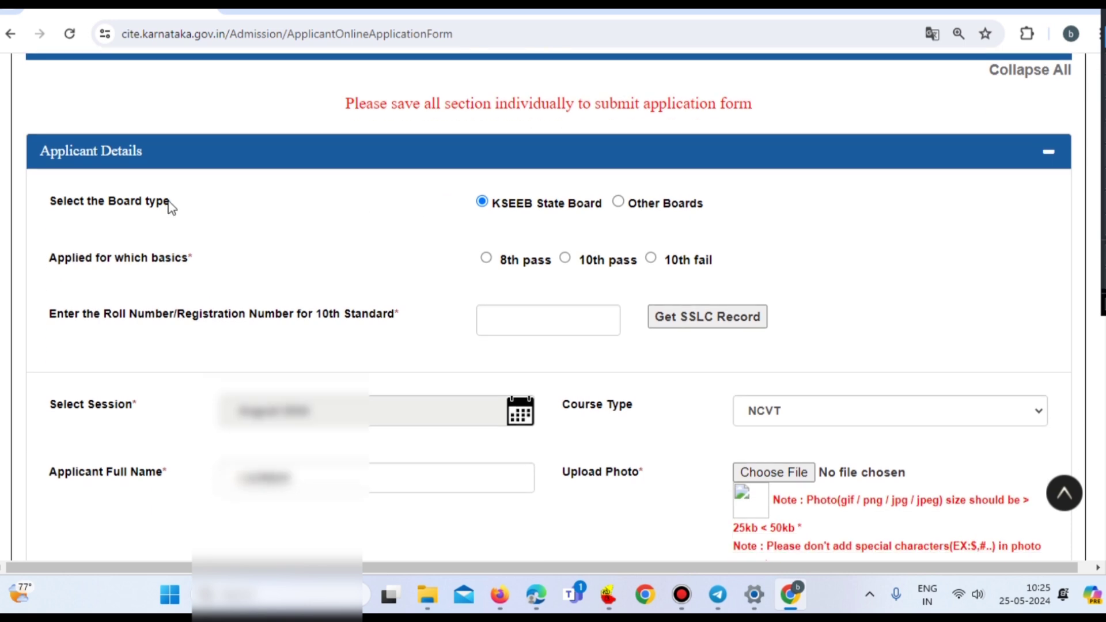
click(484, 203)
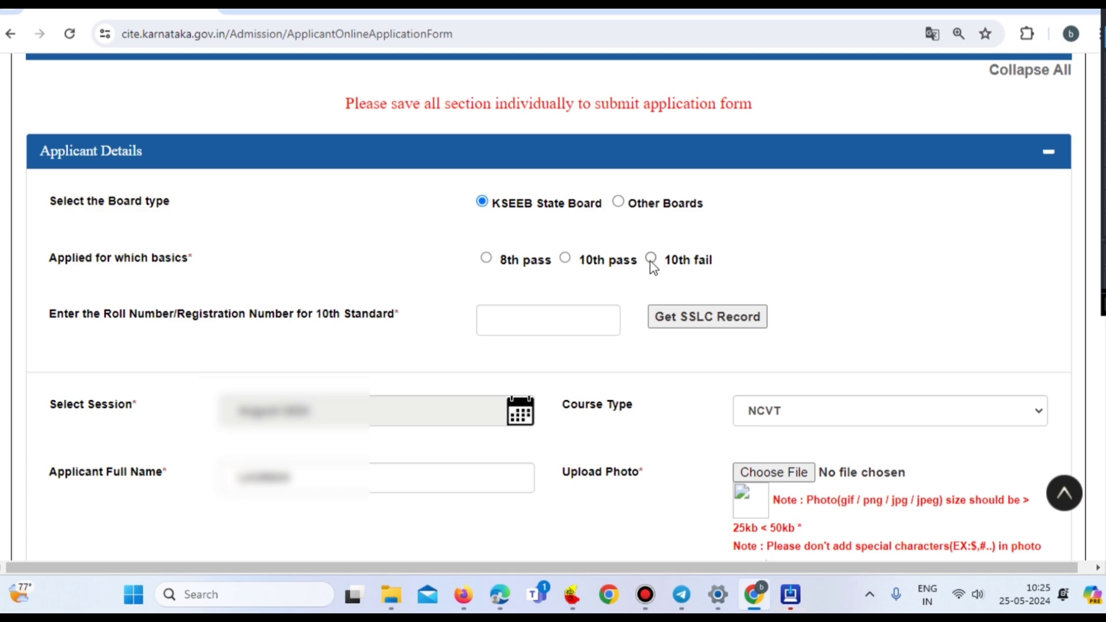
- Select 10th pass as the application basis and dismiss the SSLC registration number reminder
click(567, 258)
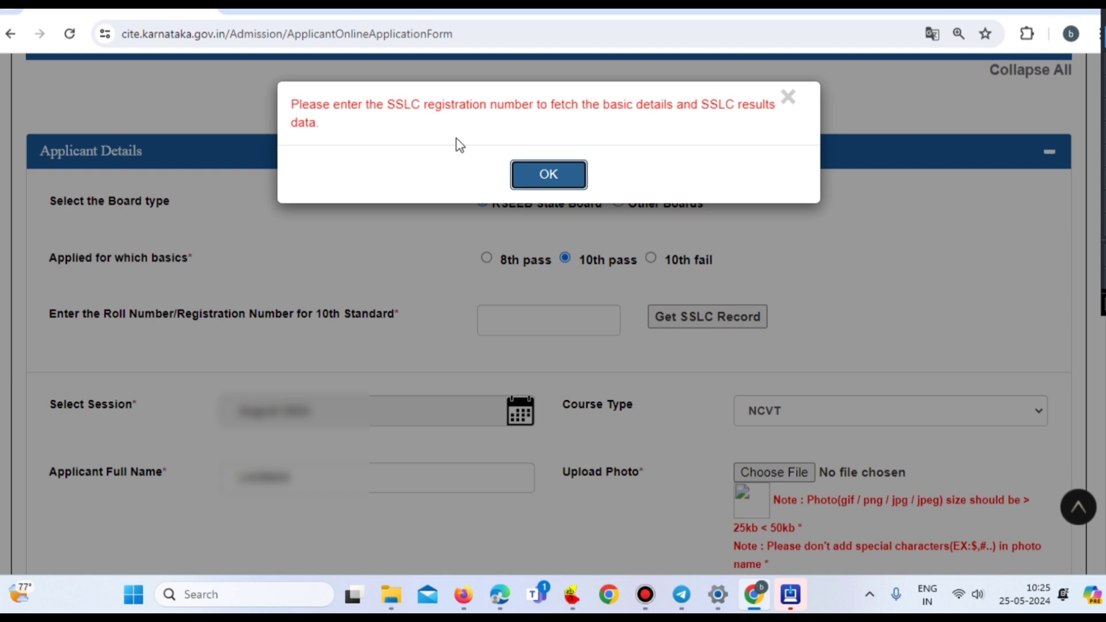
click(533, 179)
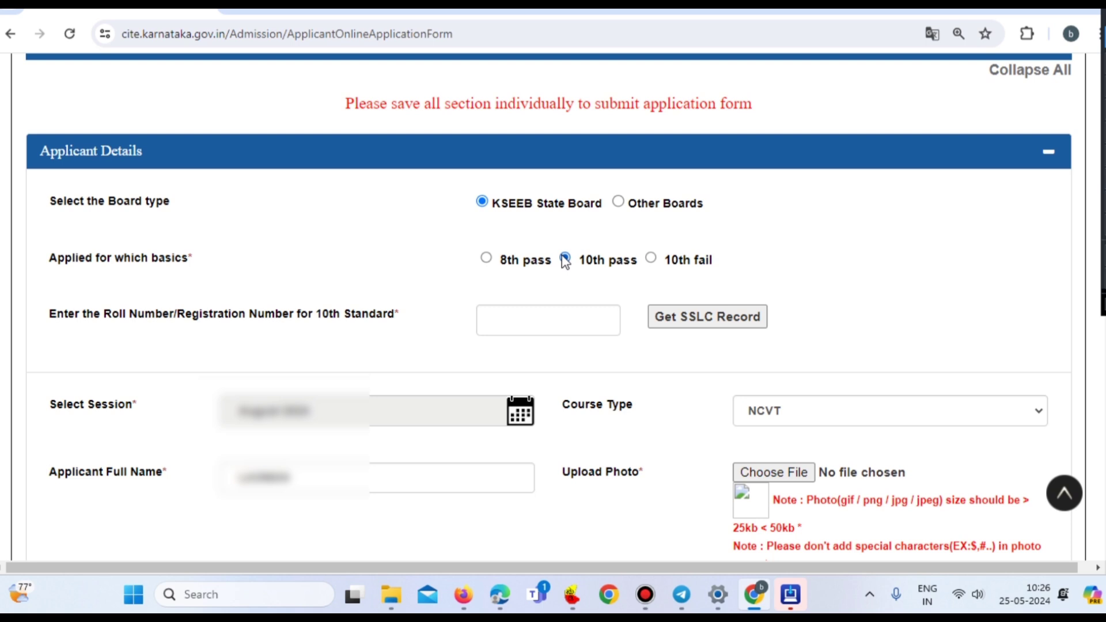
- Enter the 10th standard roll number and keep NCVT selected as the course type
click(526, 320)
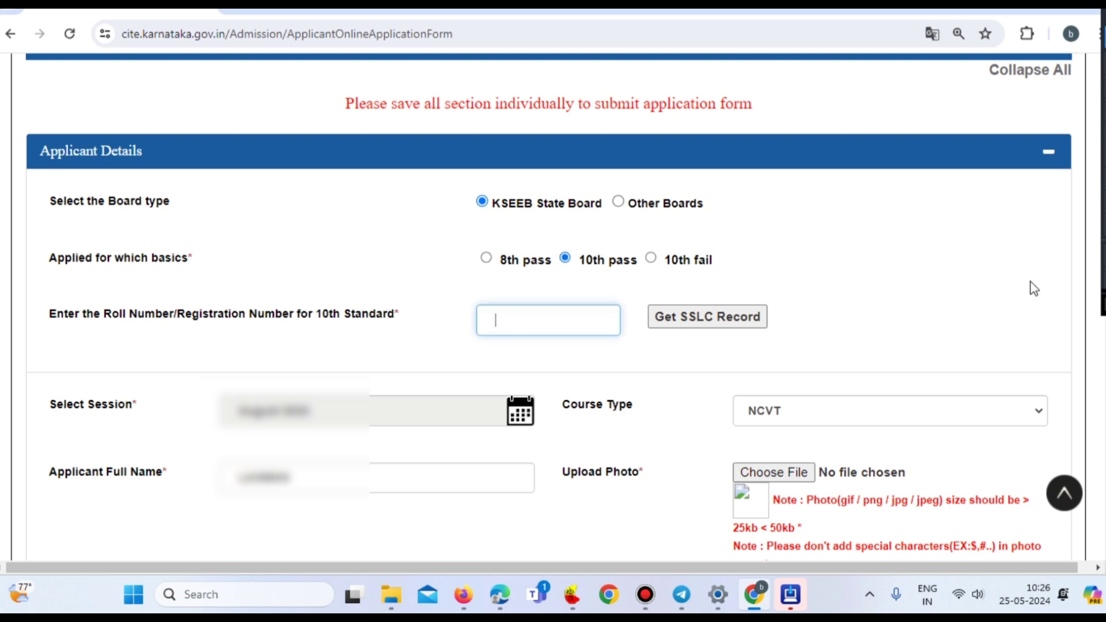
drag(399, 354, 528, 329)
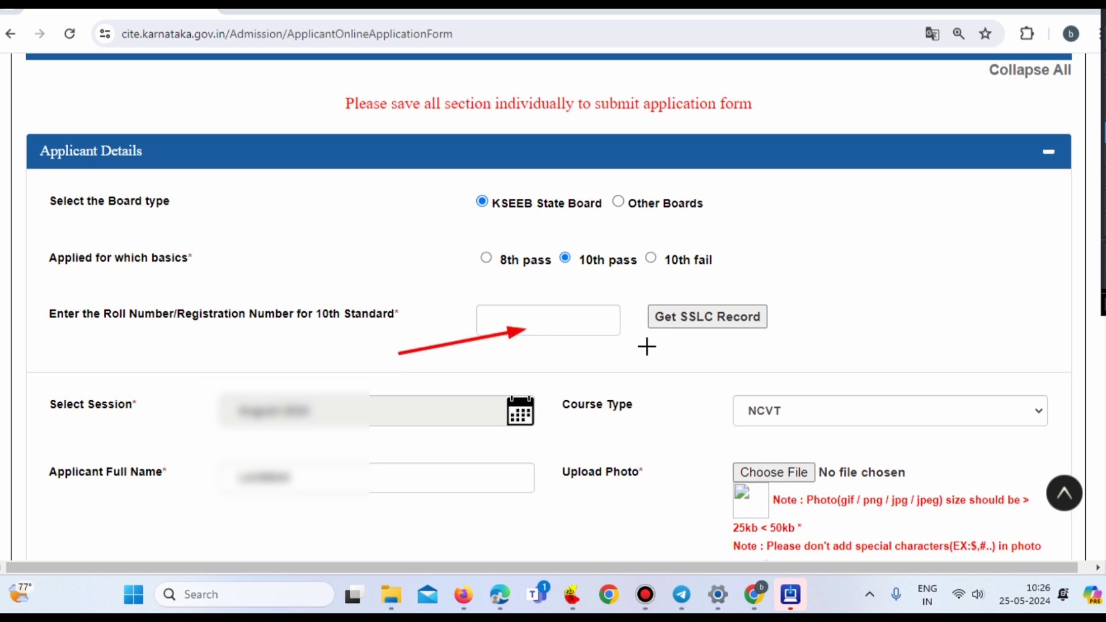
drag(864, 271, 766, 301)
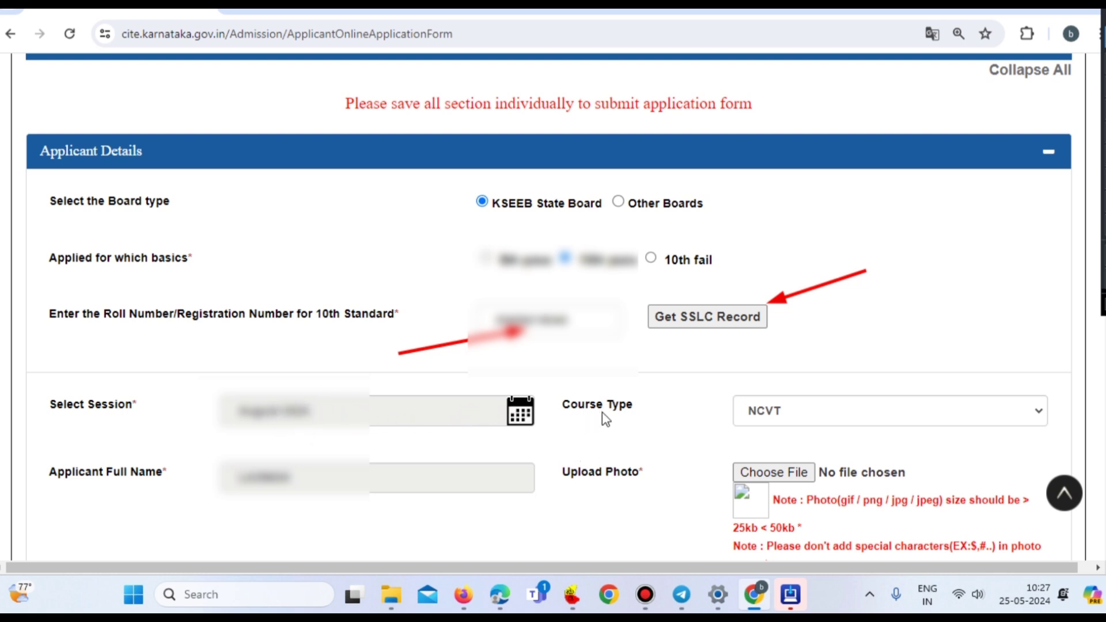
click(1021, 411)
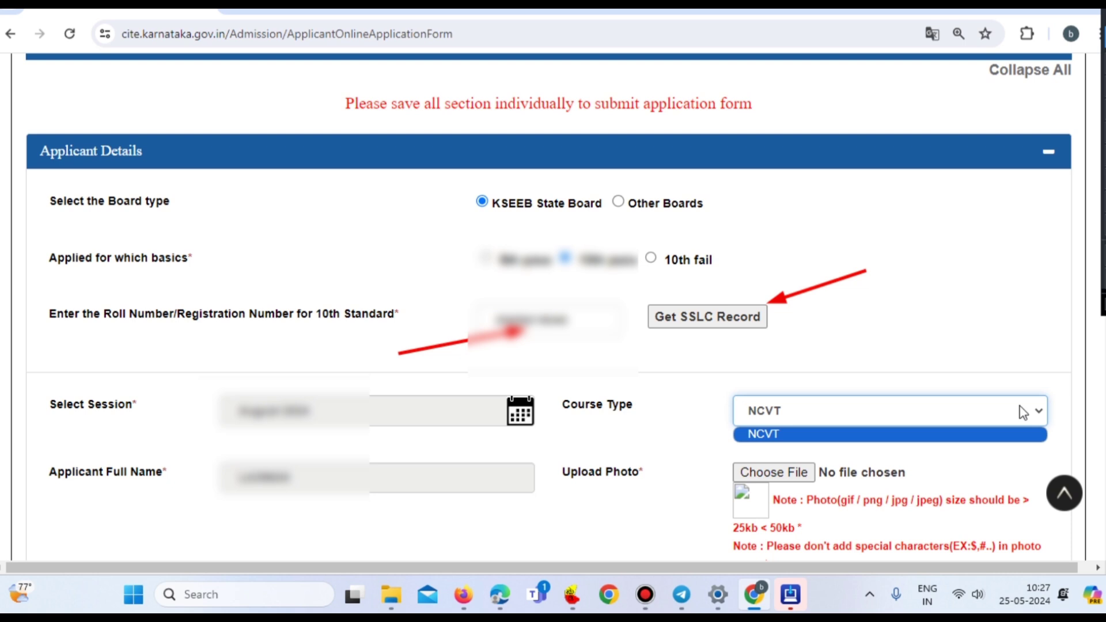
click(767, 438)
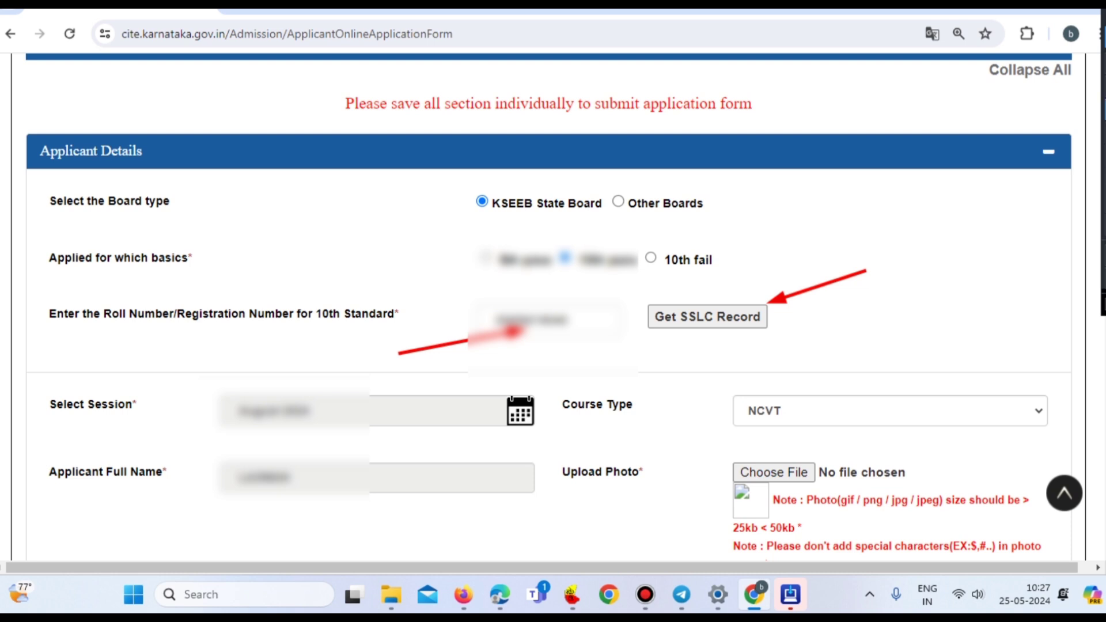
drag(909, 419, 810, 468)
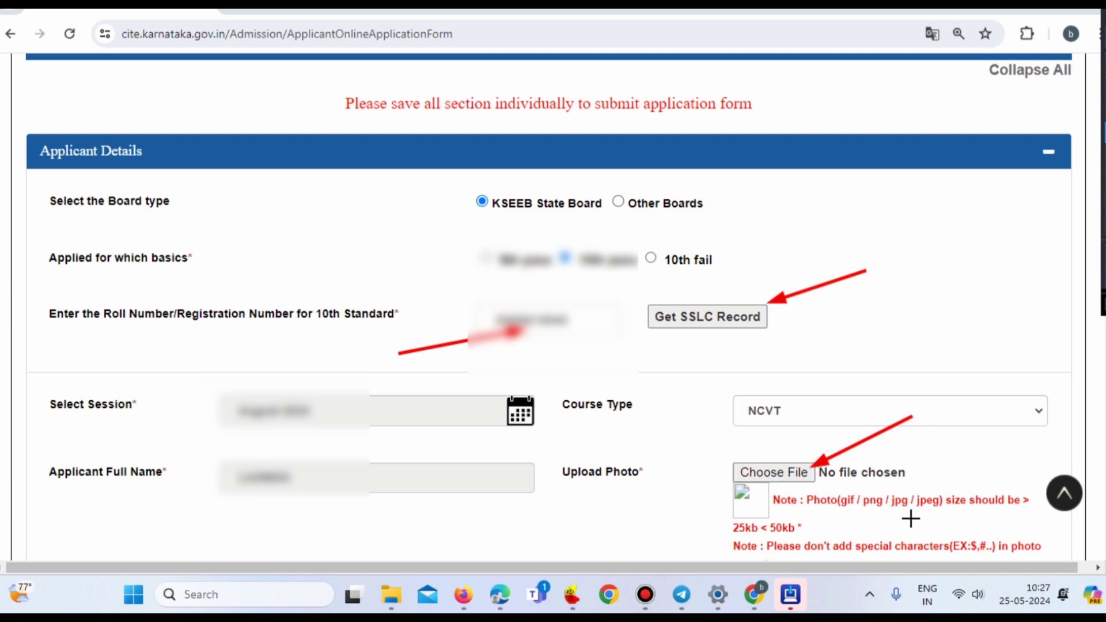
drag(1000, 512, 815, 531)
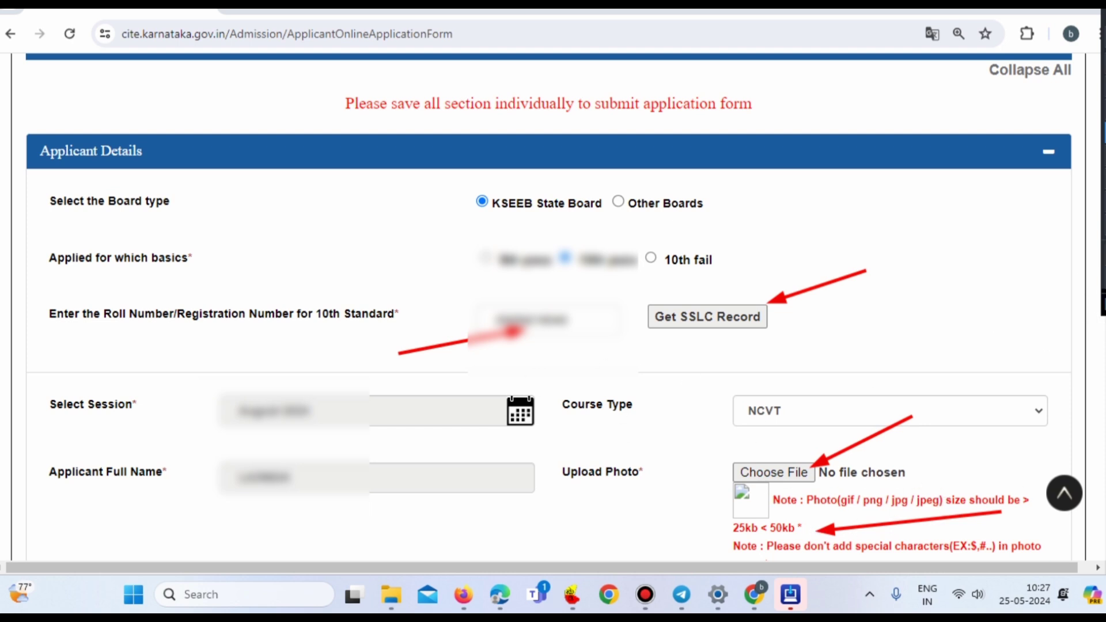
key(e)
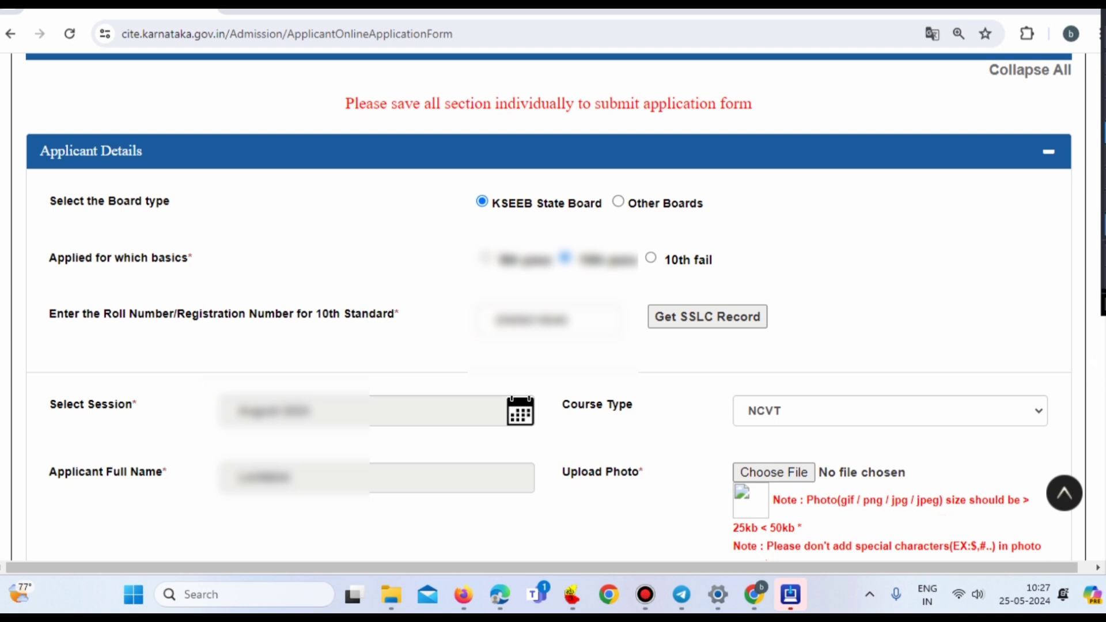
- Scroll down to the Religion field and choose Hindu from the religion list
scroll(986, 306, down, 5)
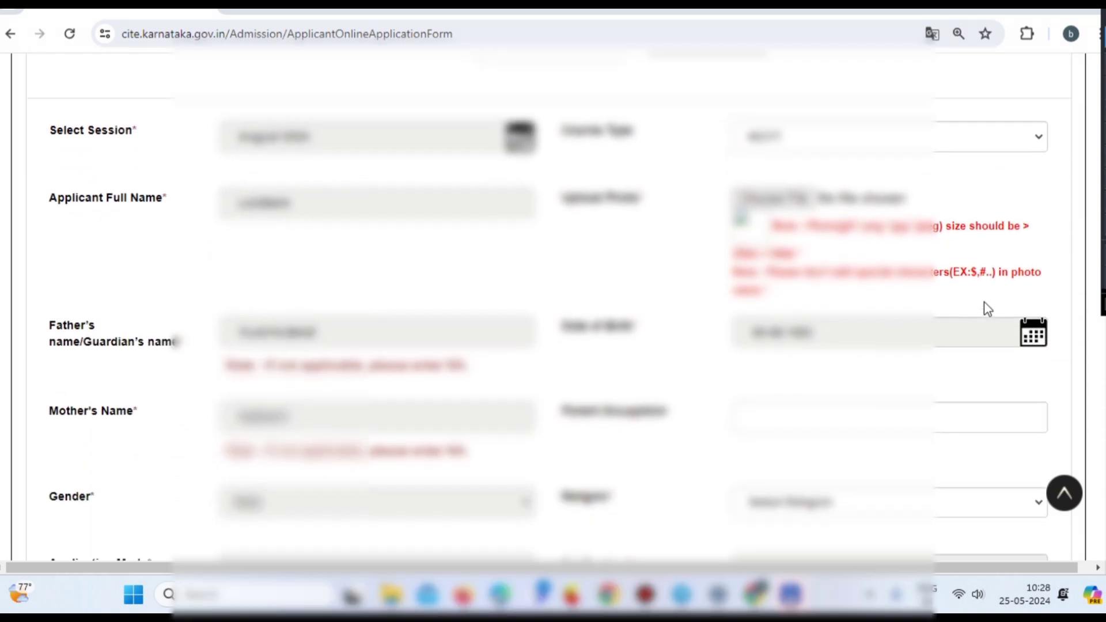
scroll(986, 306, down, 4)
scroll(989, 310, down, 2)
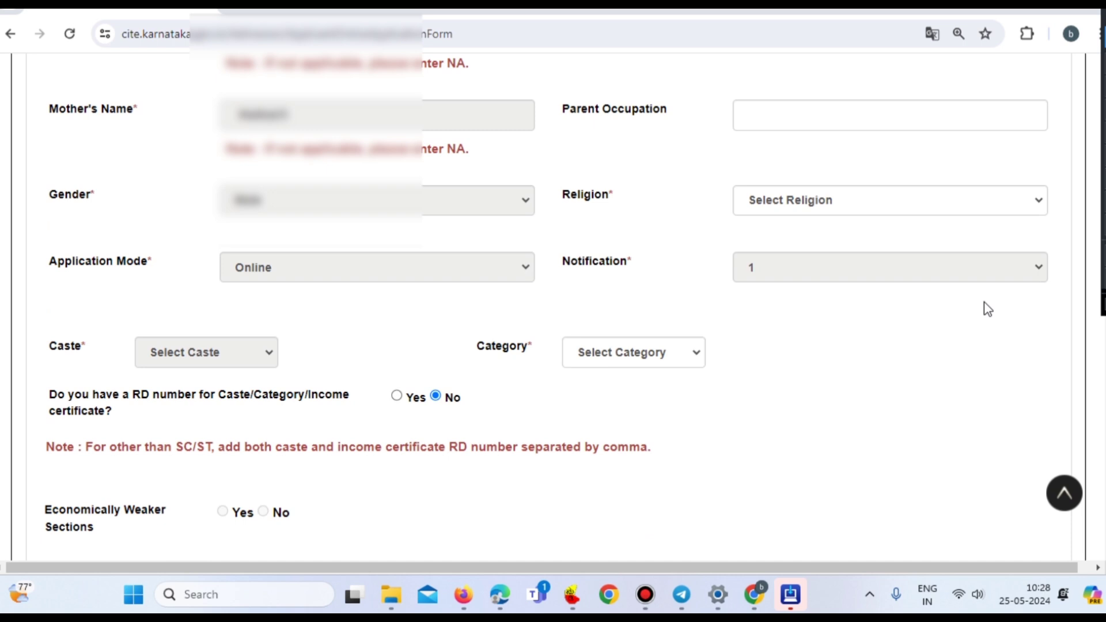
scroll(987, 308, down, 2)
scroll(987, 309, up, 2)
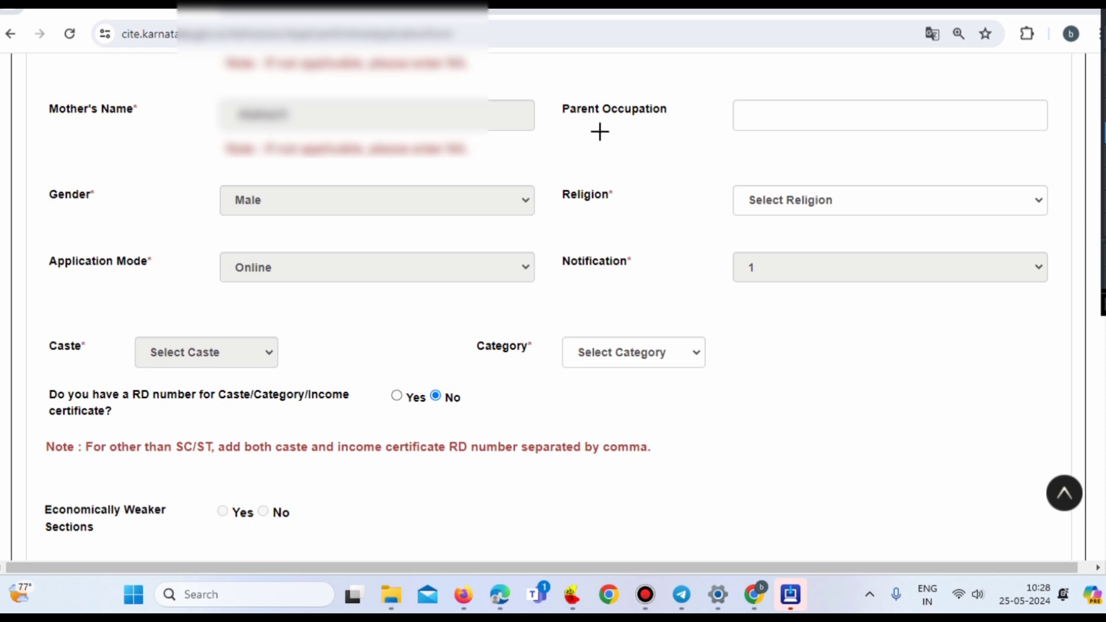
drag(599, 132, 811, 133)
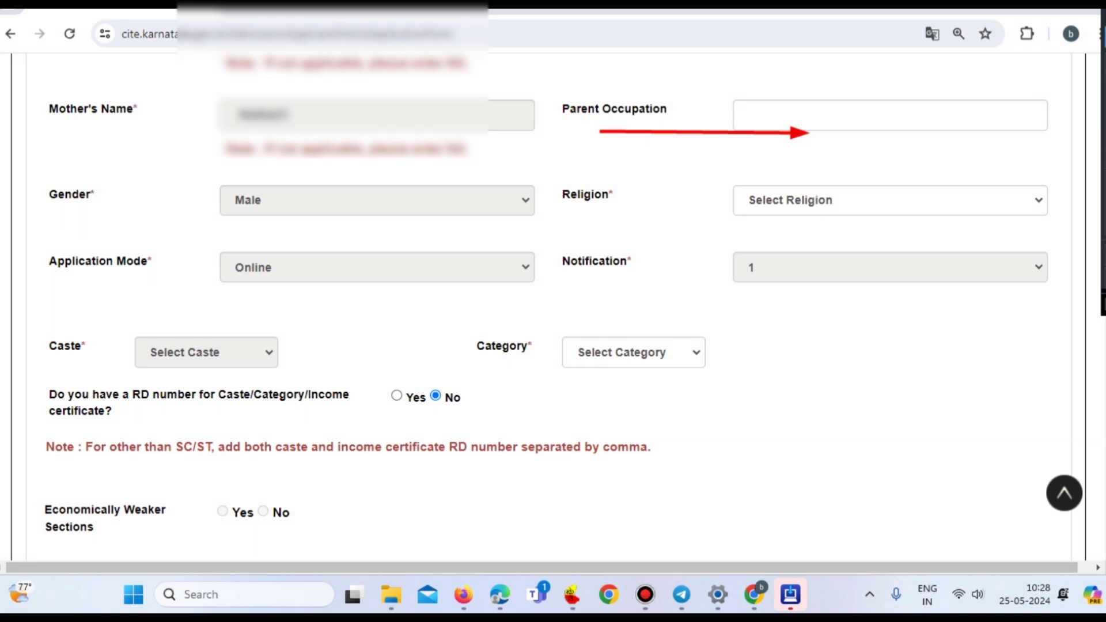
click(781, 206)
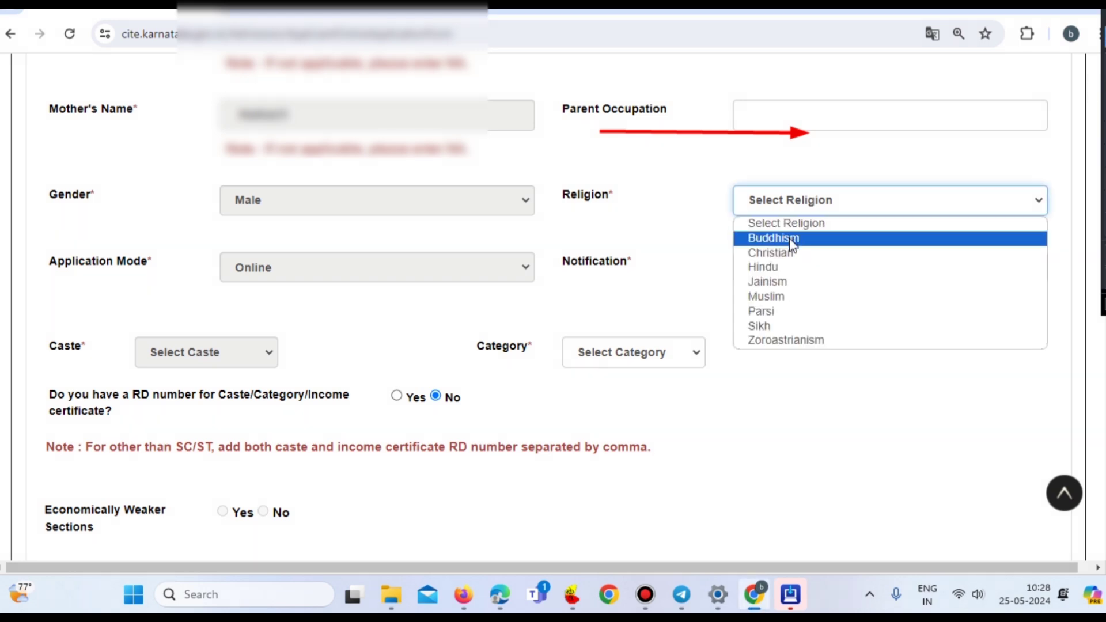
click(769, 271)
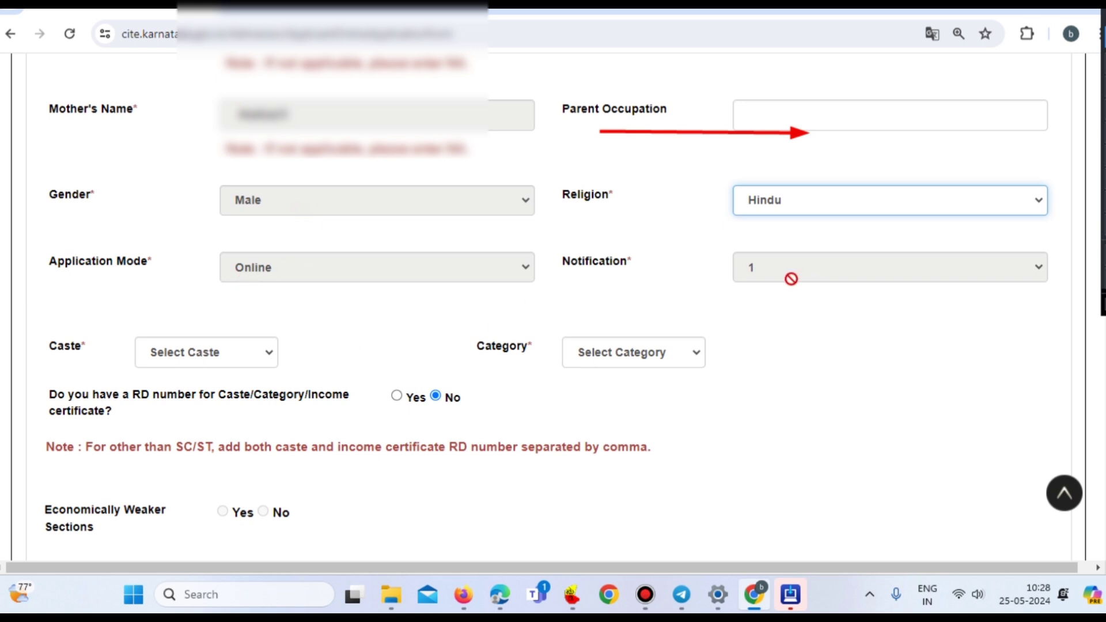
click(774, 306)
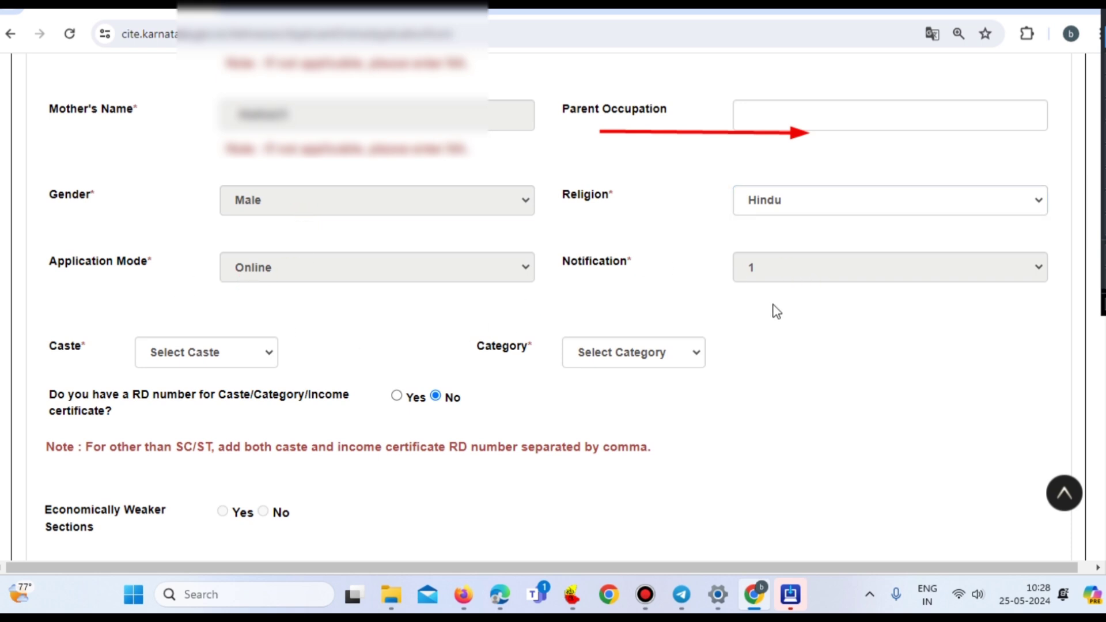
- Close the caste list unchanged, choose Schedule Tribes as category, and dismiss the document reminder
click(184, 354)
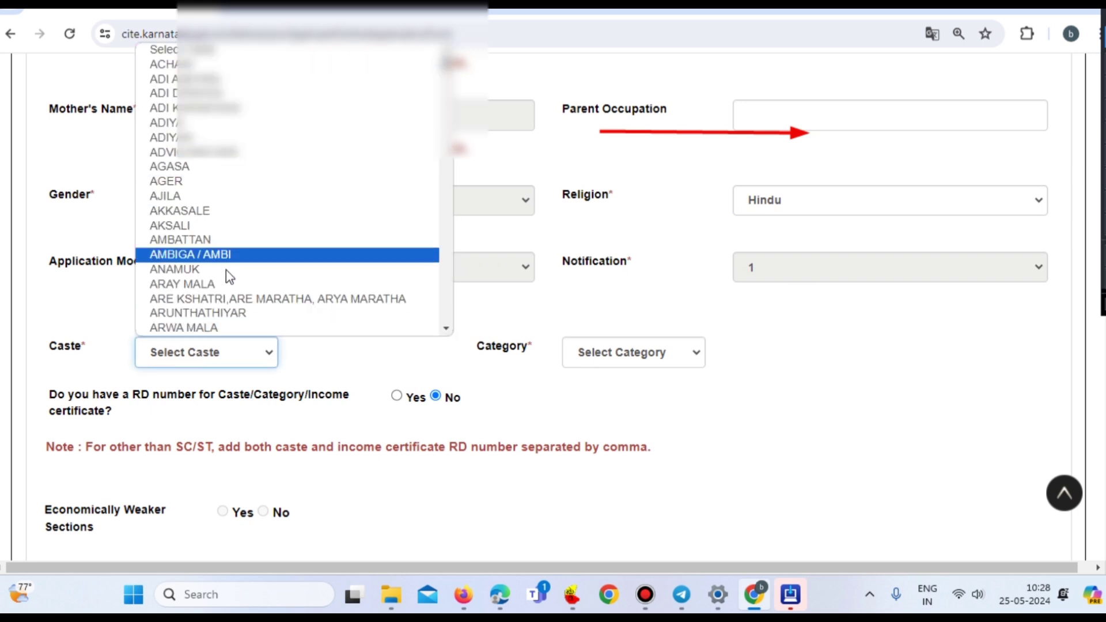
scroll(226, 296, down, 3)
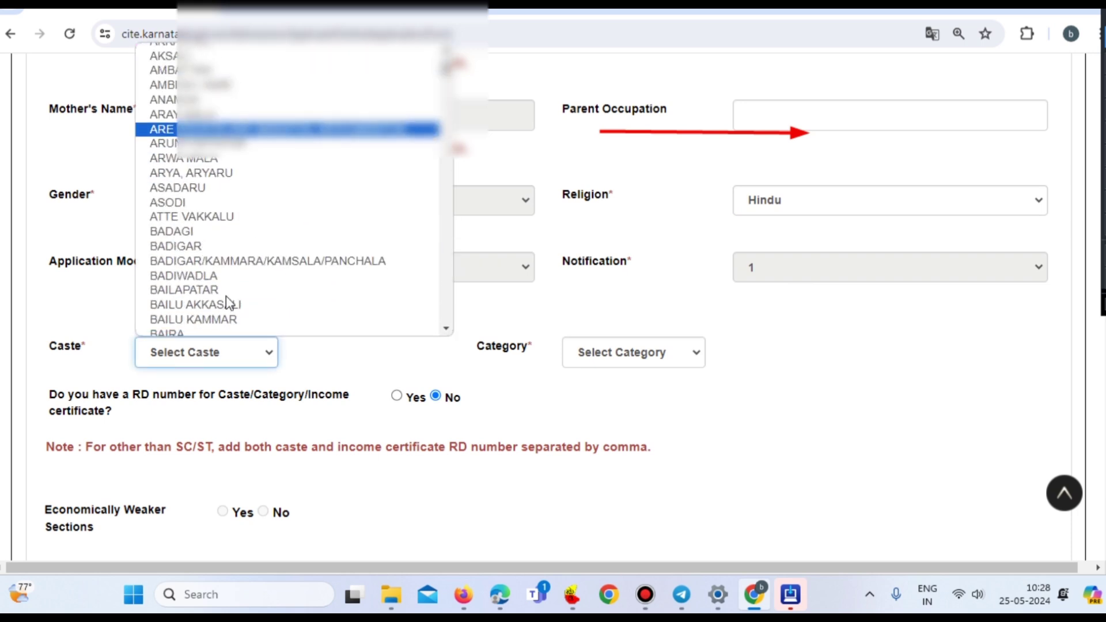
scroll(226, 296, down, 15)
scroll(225, 296, up, 5)
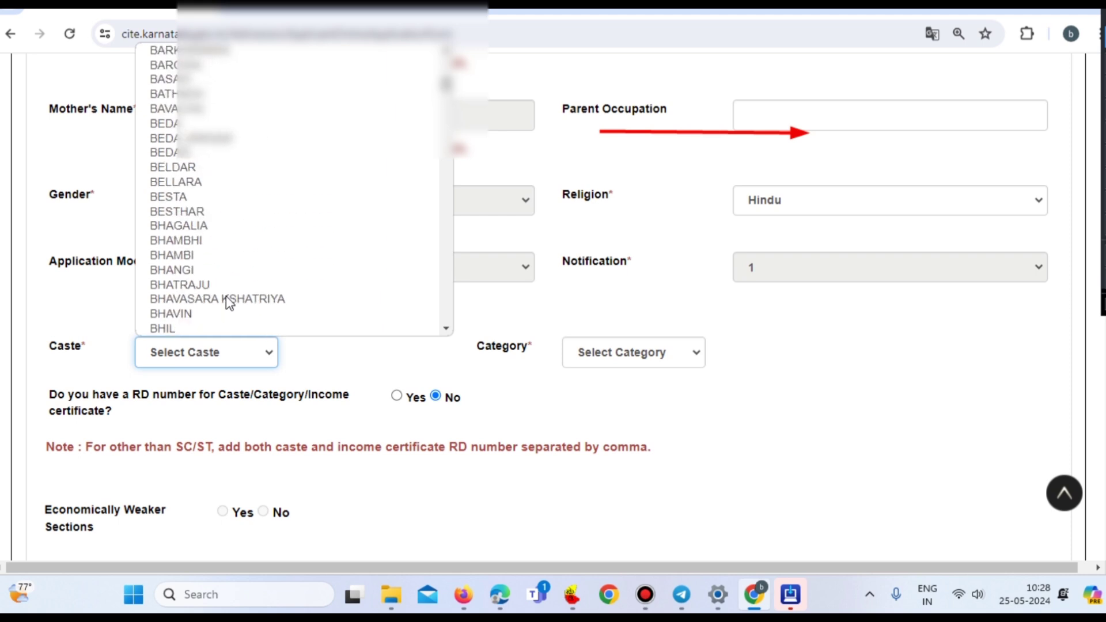
click(94, 309)
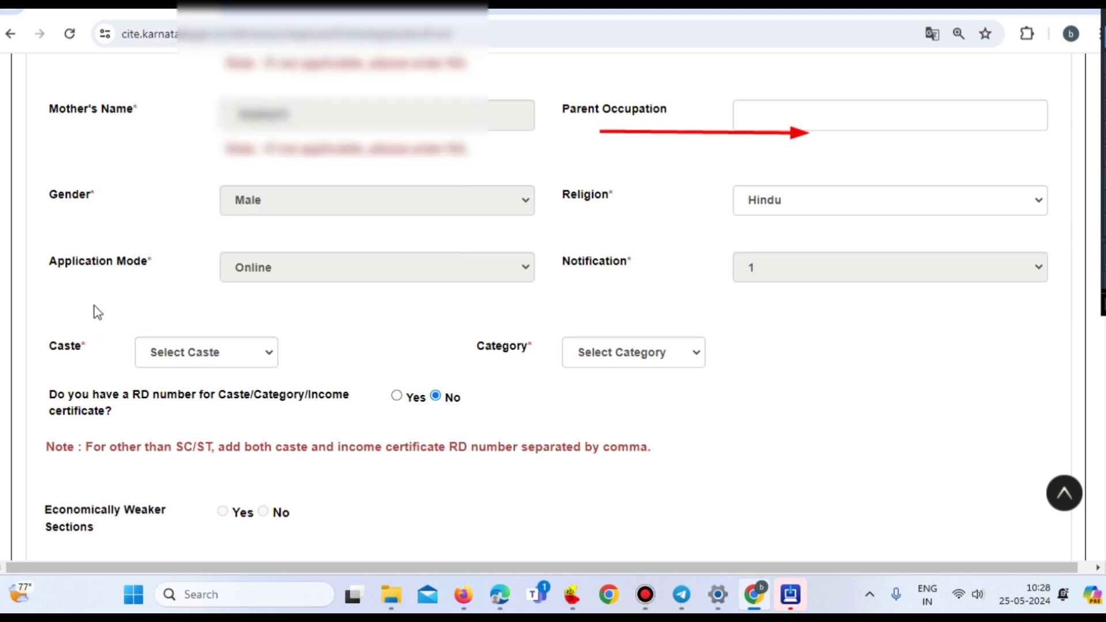
click(626, 362)
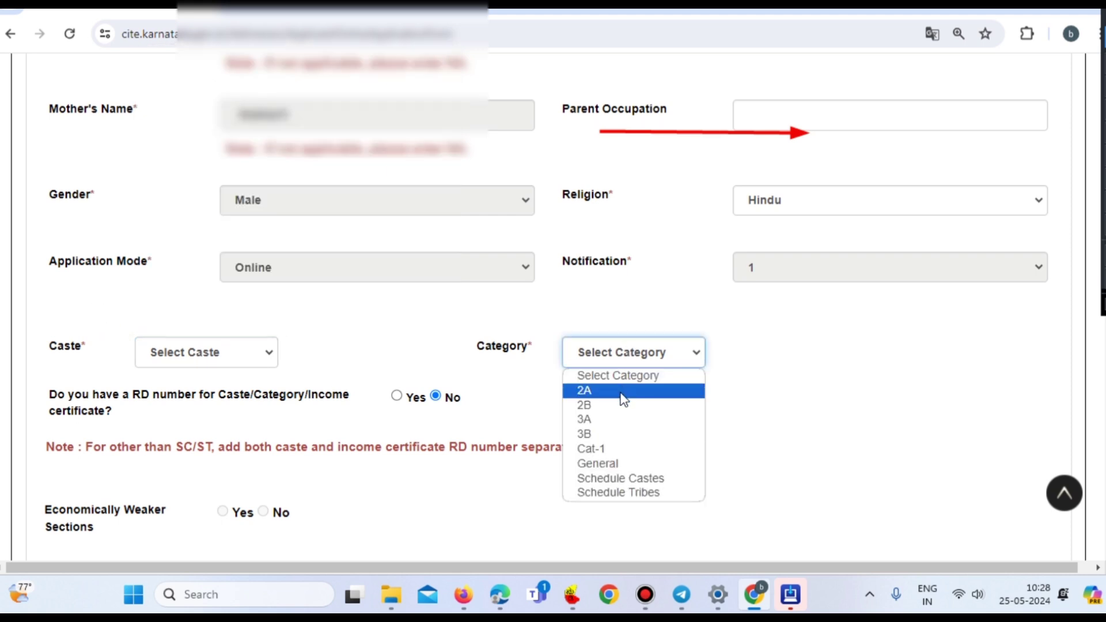
click(615, 493)
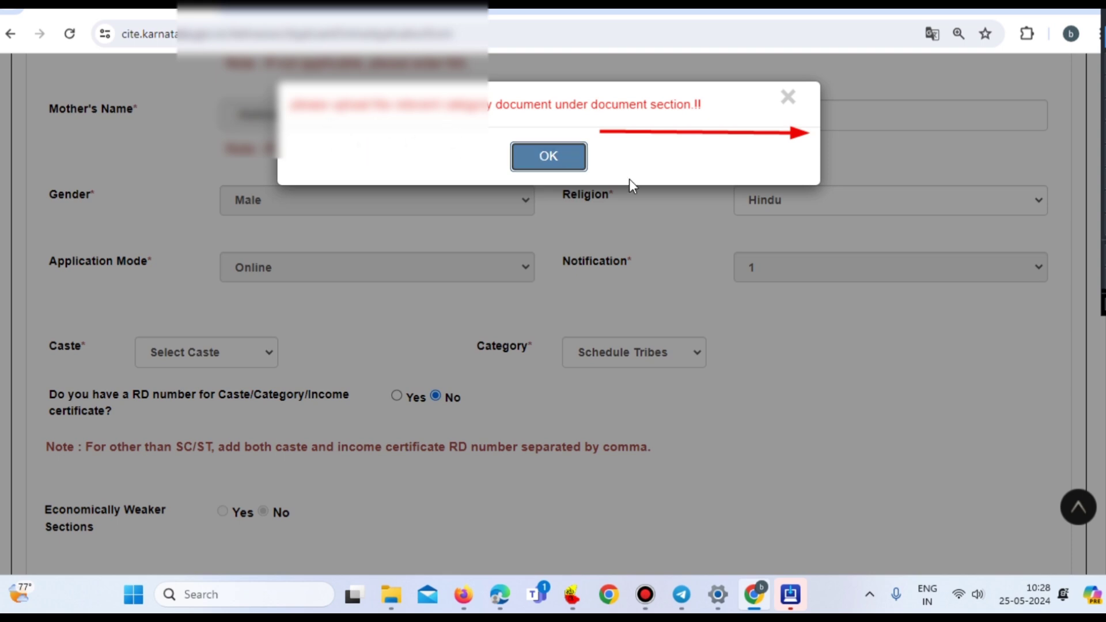
click(527, 158)
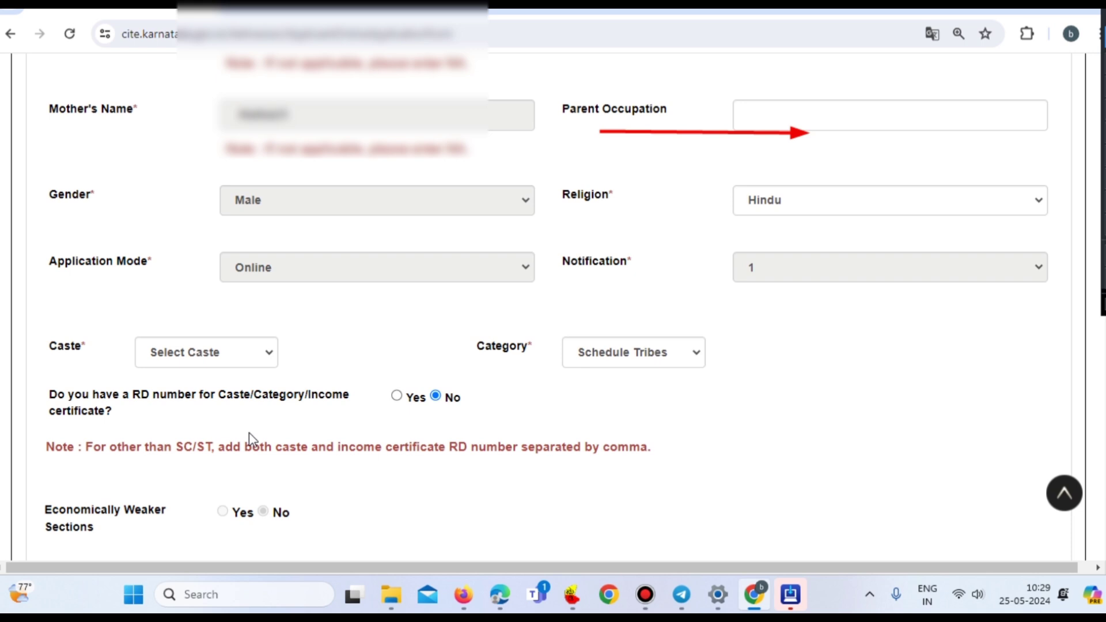
- Answer Yes to having an RD number for the caste/category/income certificate, leaving the number blank
click(397, 396)
click(757, 403)
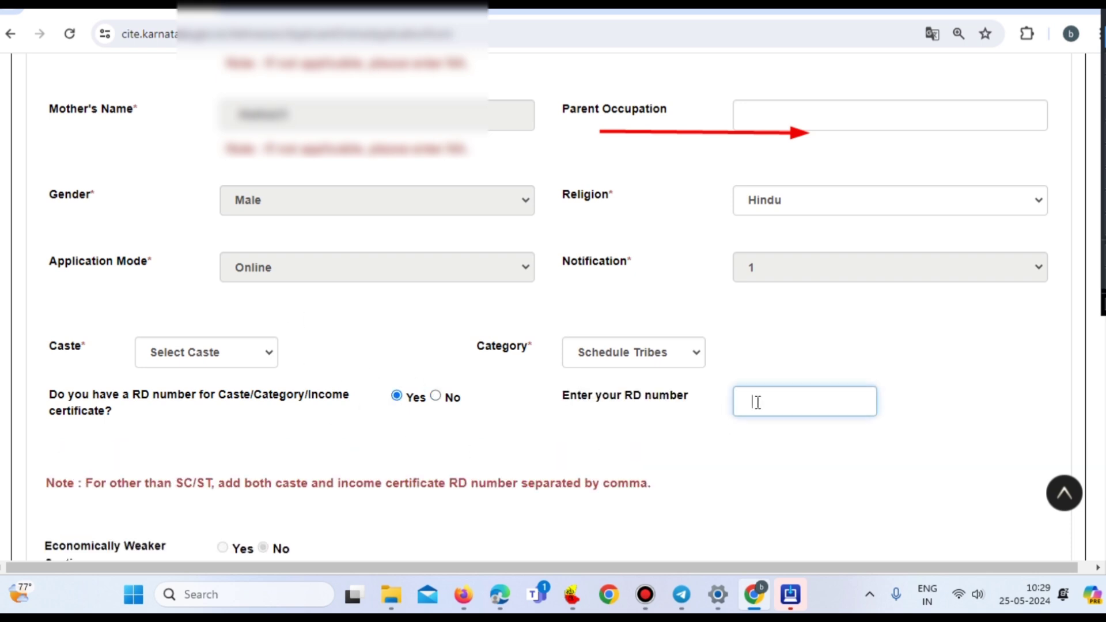
text(R)
click(715, 425)
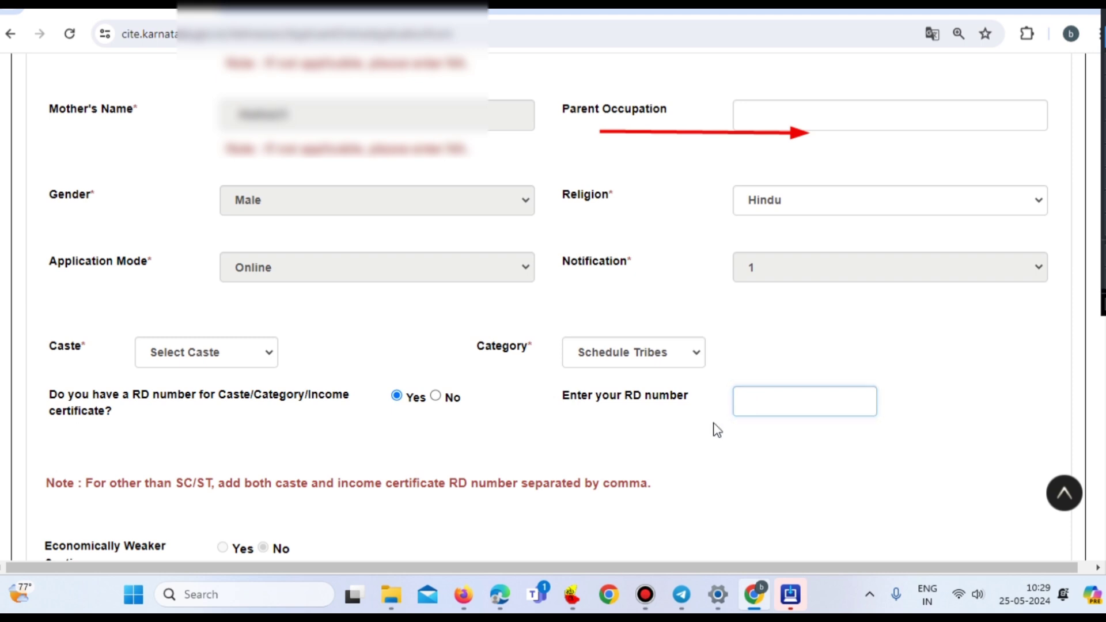
scroll(530, 431, down, 5)
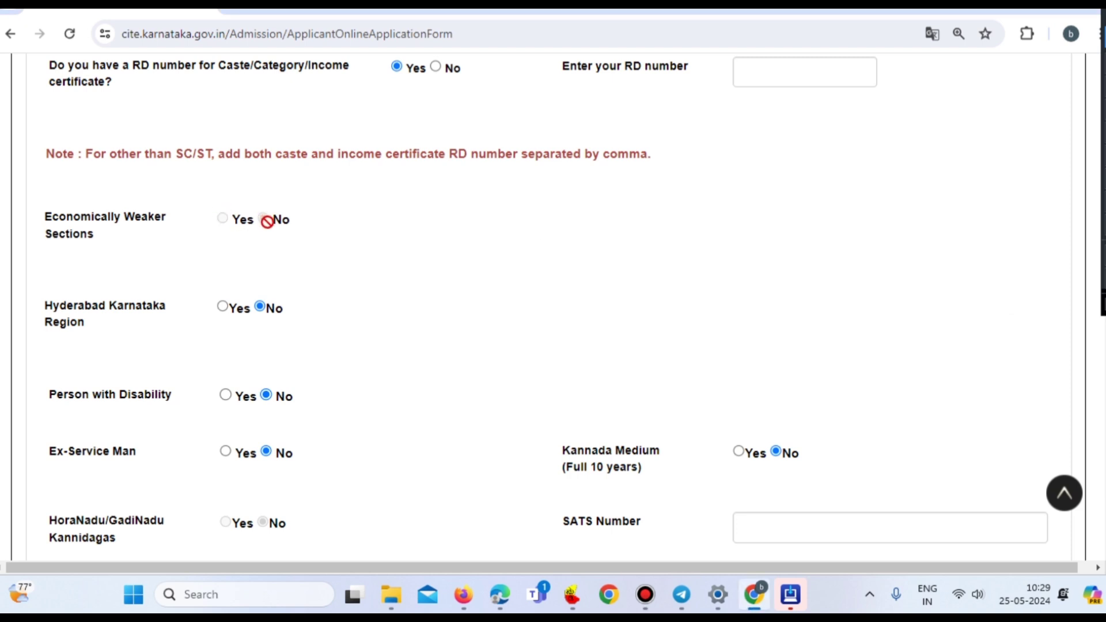
- Select Yes for Hyderabad Karnataka Region, dismiss the upload reminder, and leave its RD number blank
scroll(267, 222, down, 1)
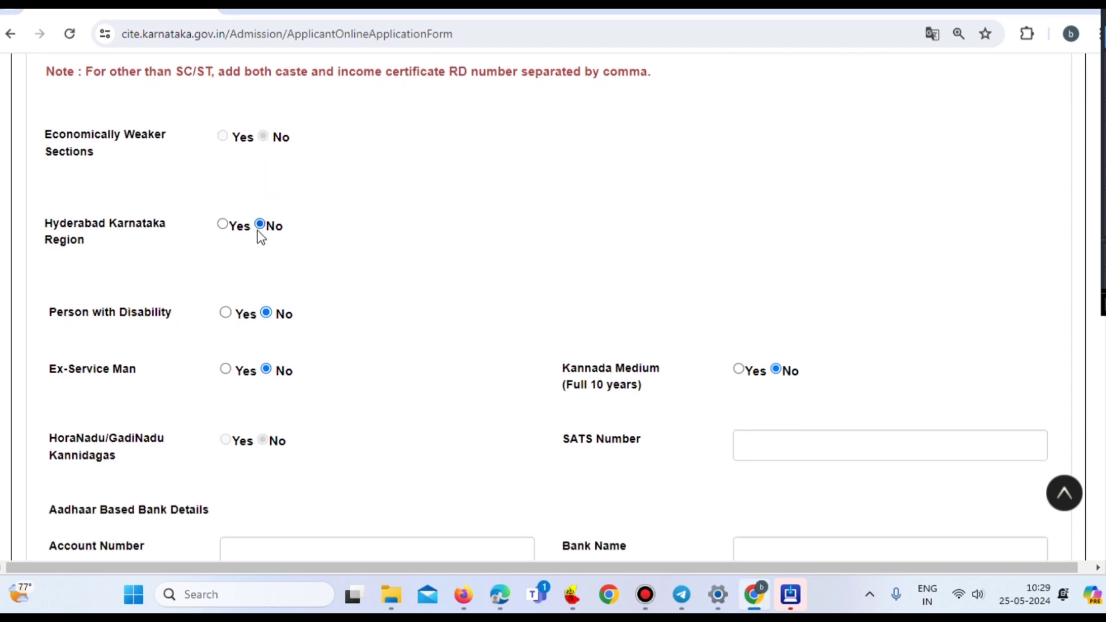
click(222, 226)
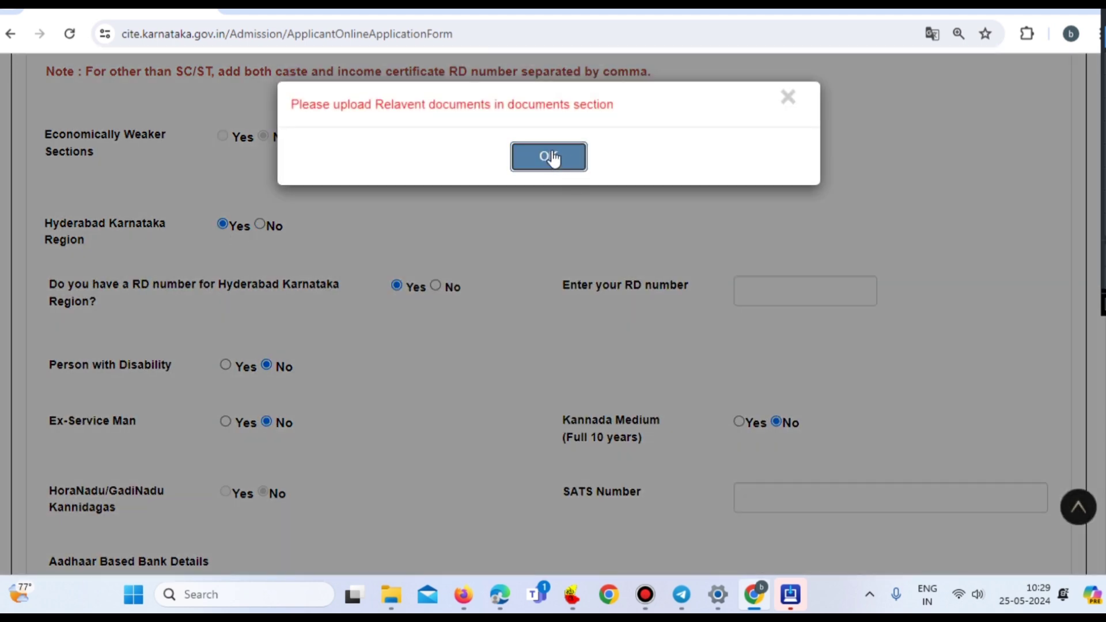
click(549, 157)
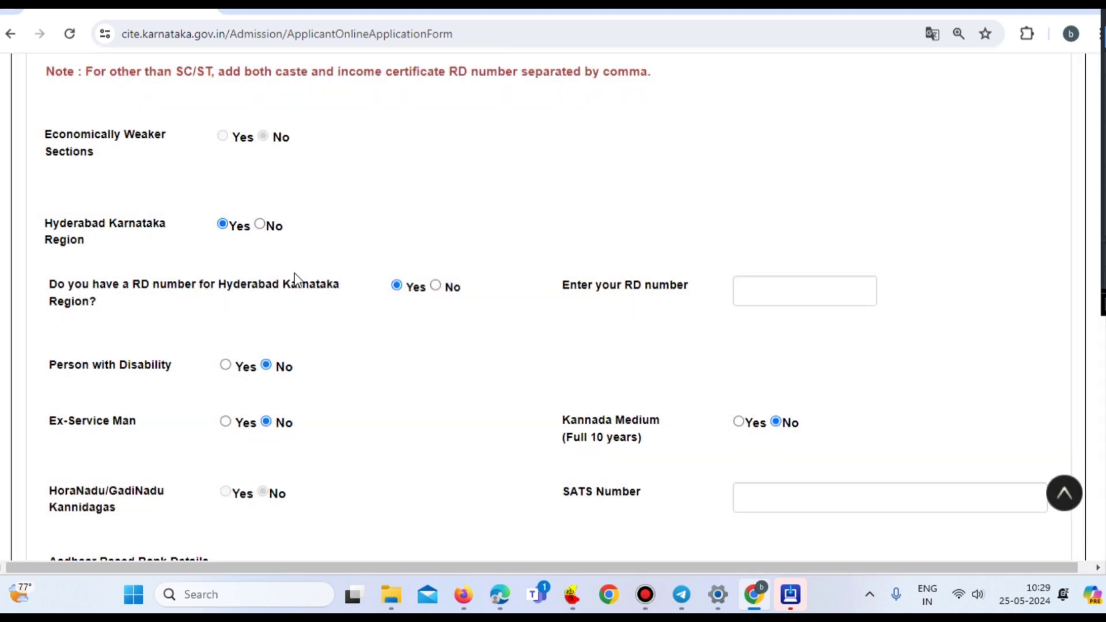
click(759, 297)
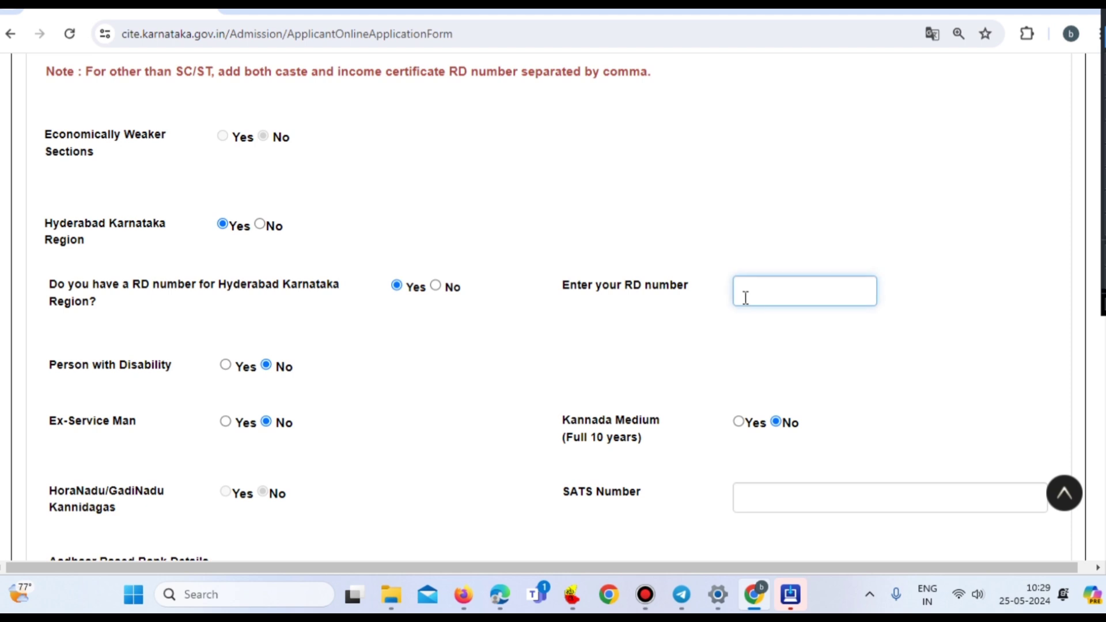
scroll(691, 323, up, 1)
scroll(626, 337, down, 2)
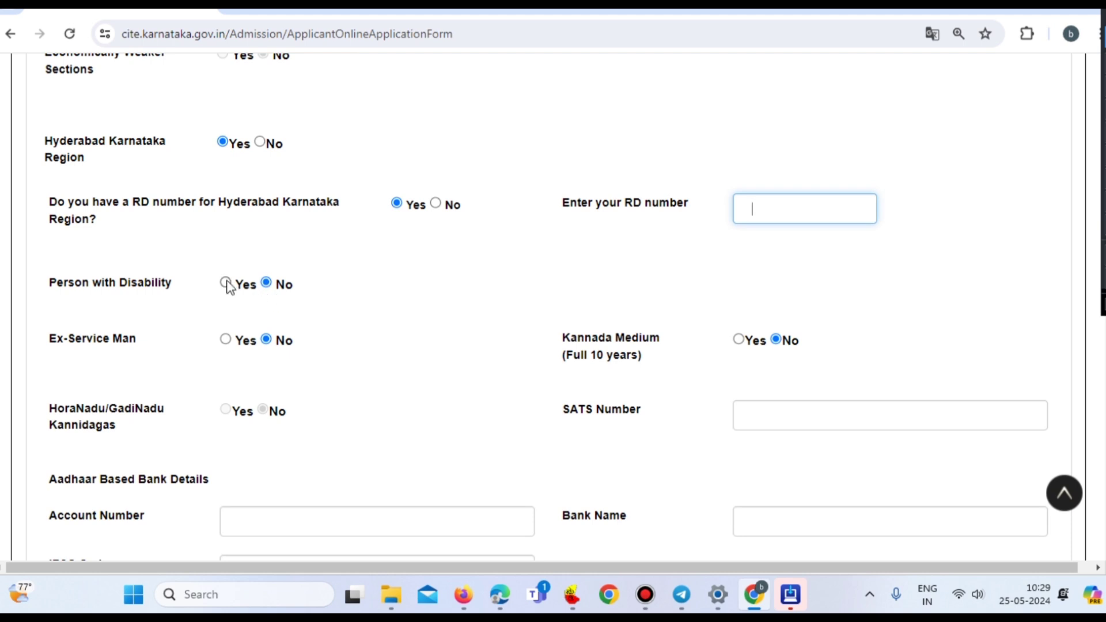
click(329, 282)
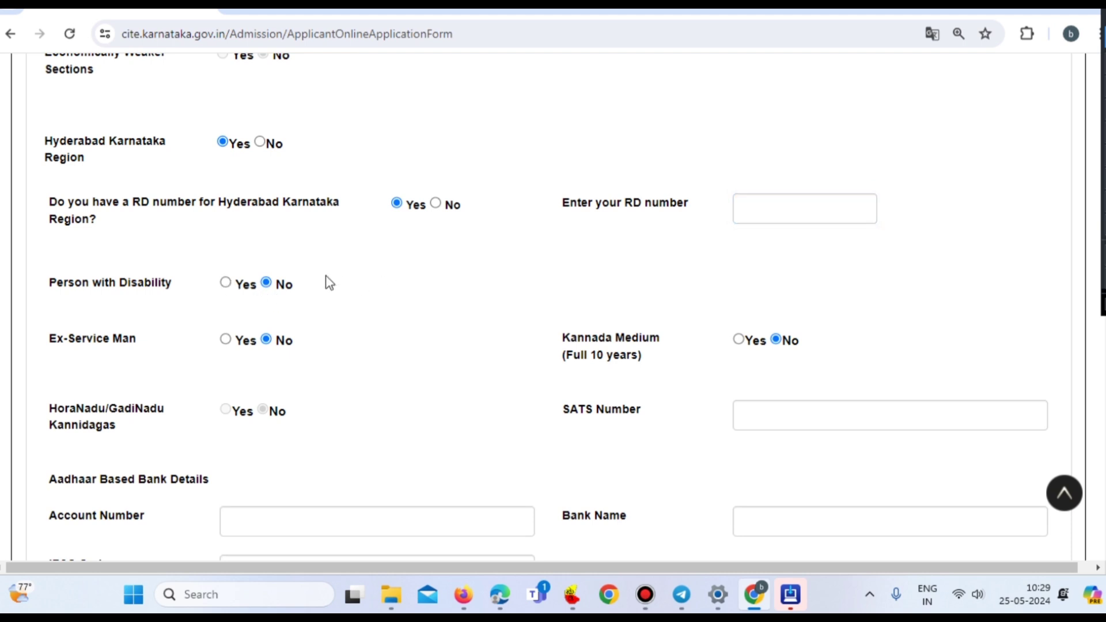
scroll(328, 283, down, 2)
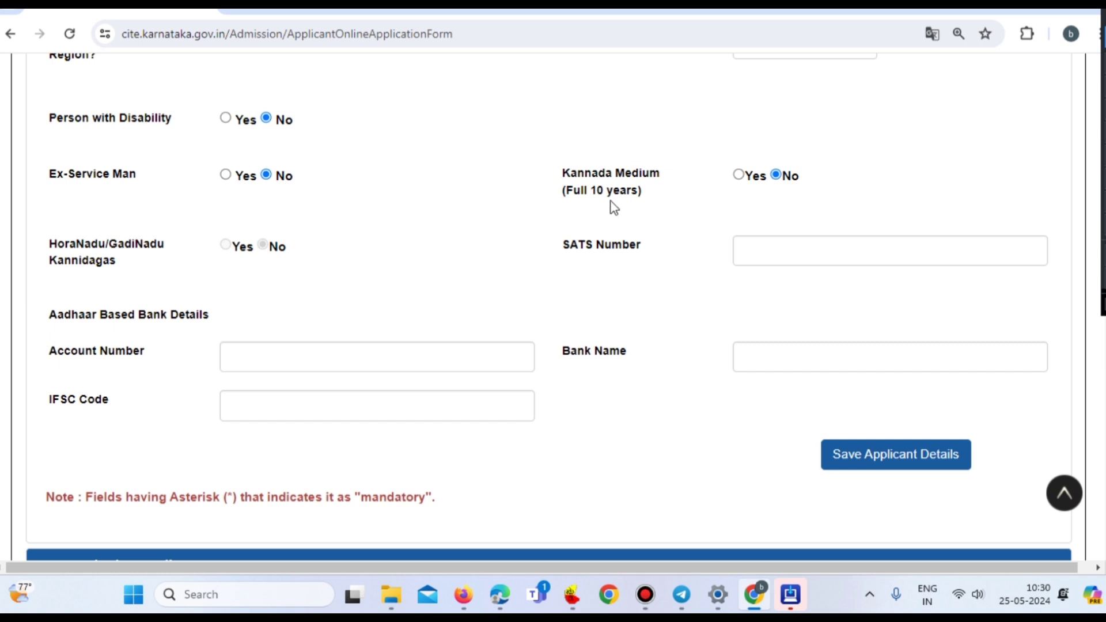
- Set Kannada Medium (Full 10 years) to Yes and move on to the account number and bank name
click(739, 175)
click(534, 154)
click(231, 361)
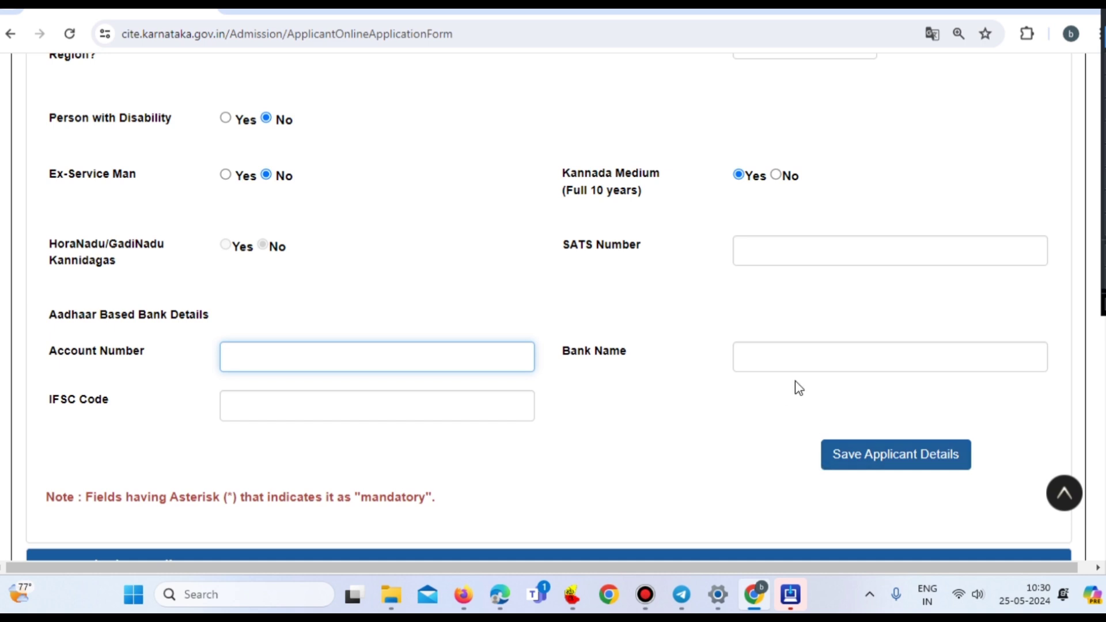
click(781, 356)
- Finish the bank details with the IFSC code and save the applicant details
click(299, 401)
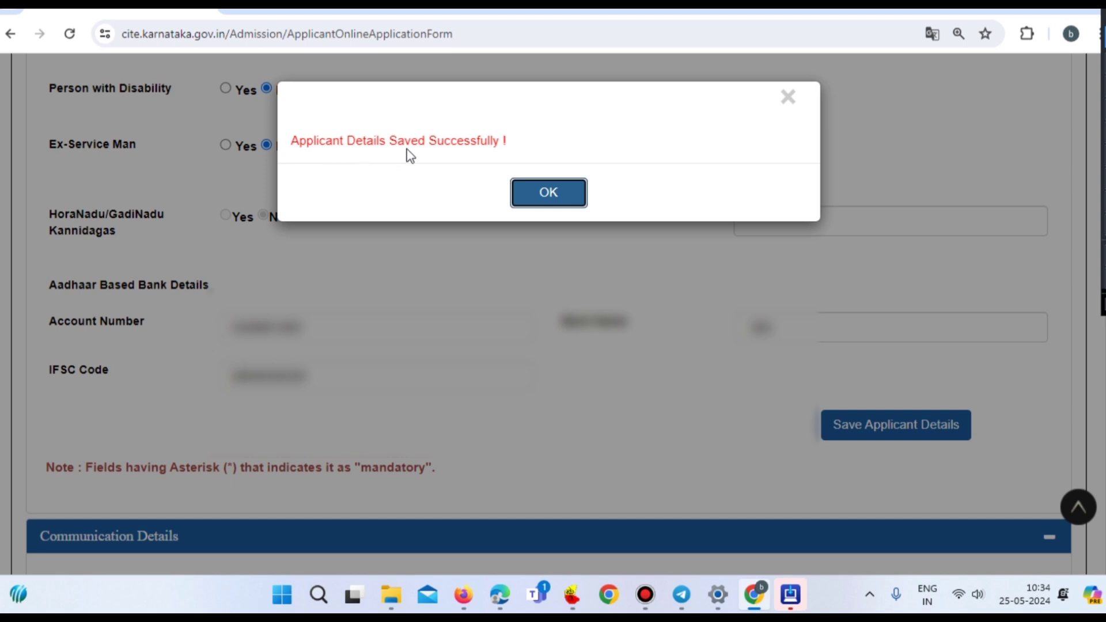
click(546, 195)
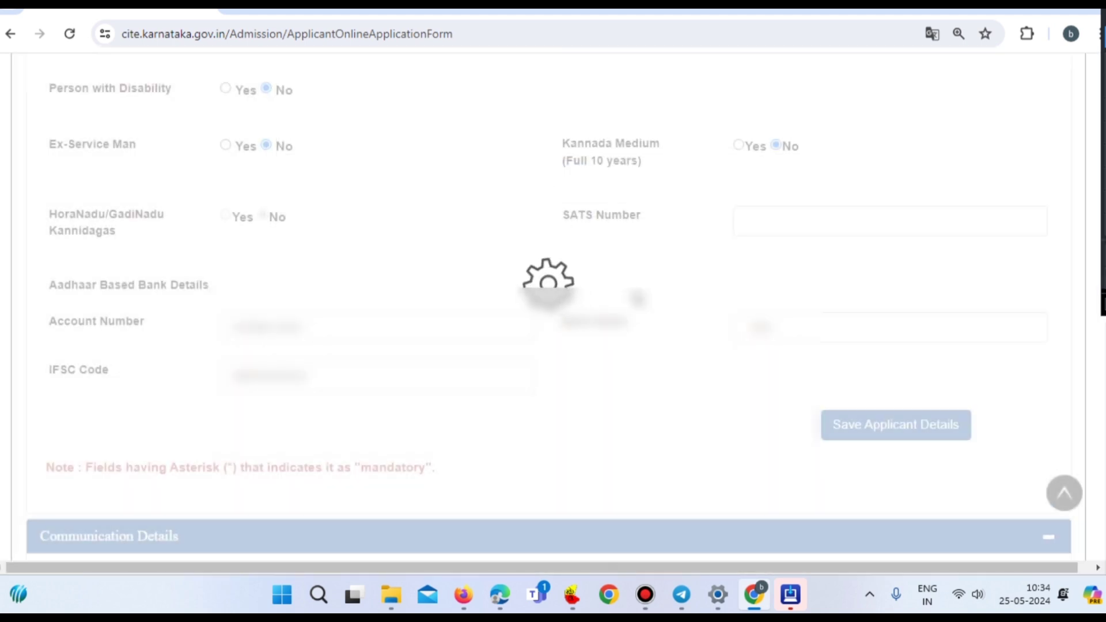
scroll(636, 298, down, 7)
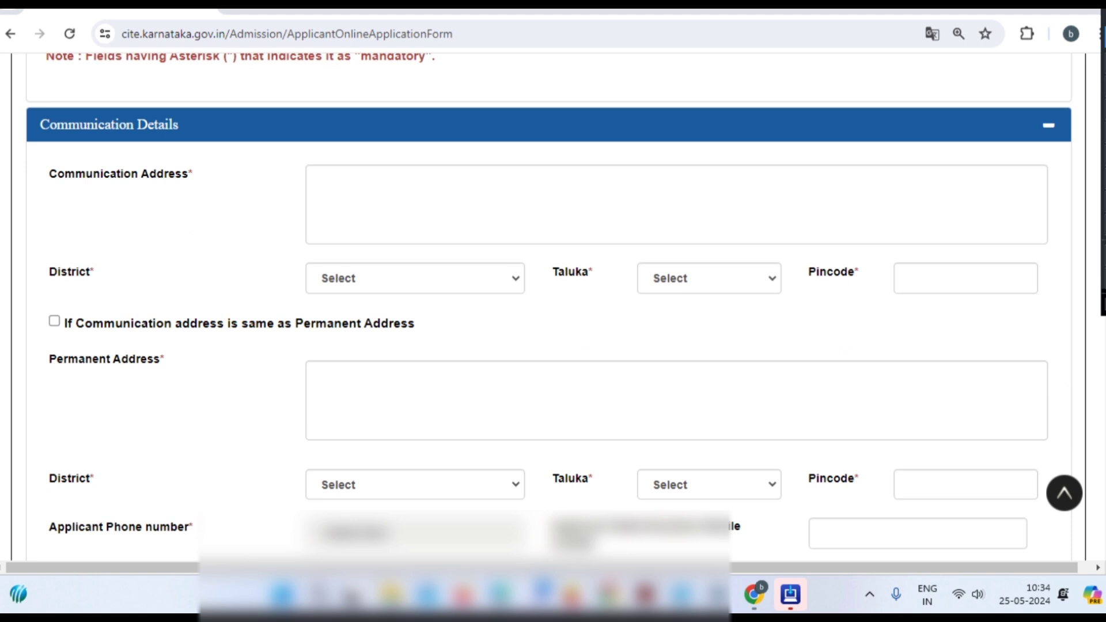
- Set the communication address to district YADGIR, taluka SHORAPUR, pincode 585224
click(353, 199)
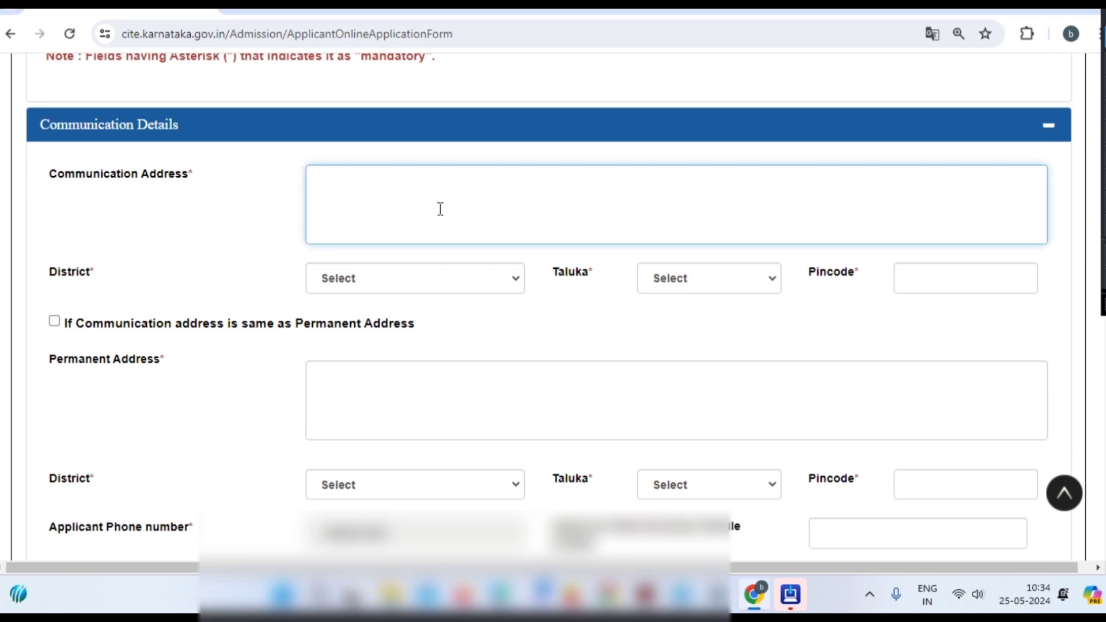
click(379, 280)
scroll(399, 397, down, 4)
click(398, 565)
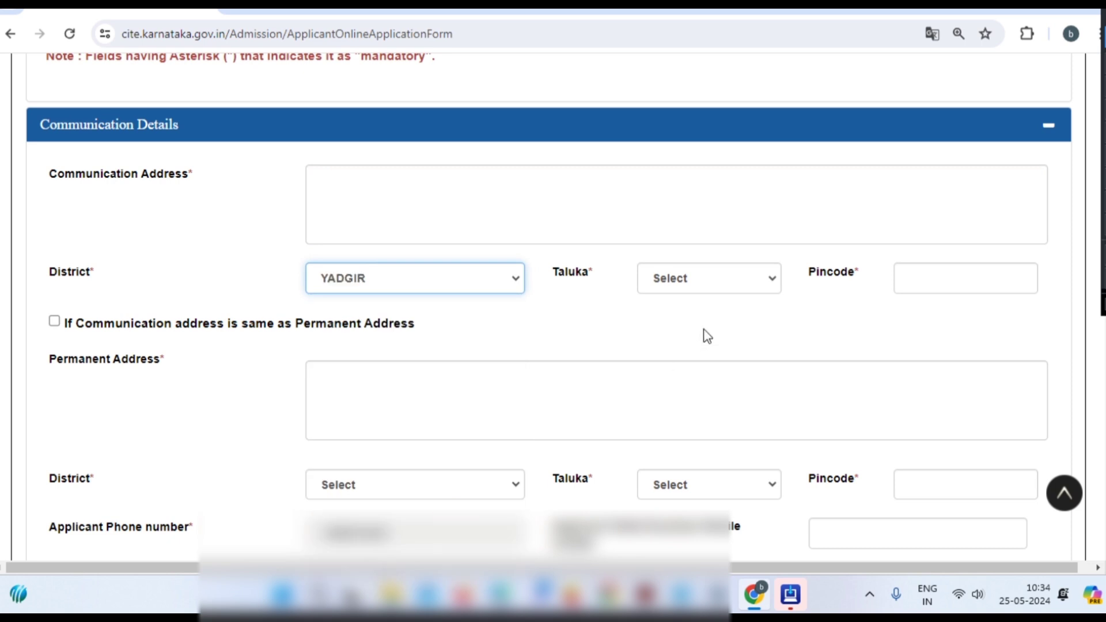
click(710, 283)
click(711, 359)
click(930, 285)
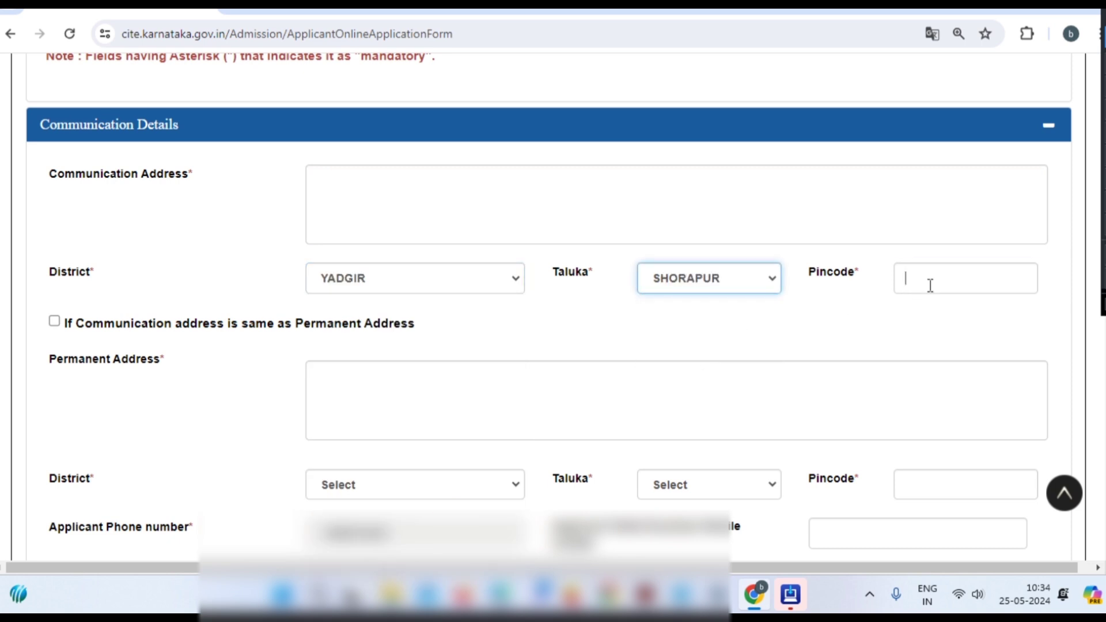
text(585224)
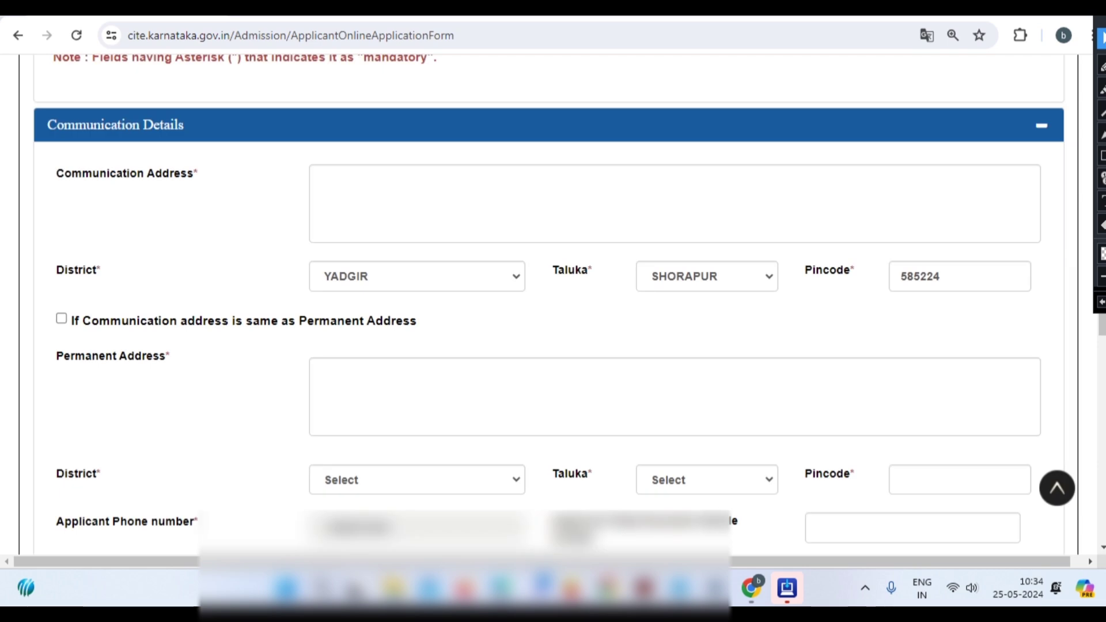
- Fill in the communication and permanent addresses
click(52, 434)
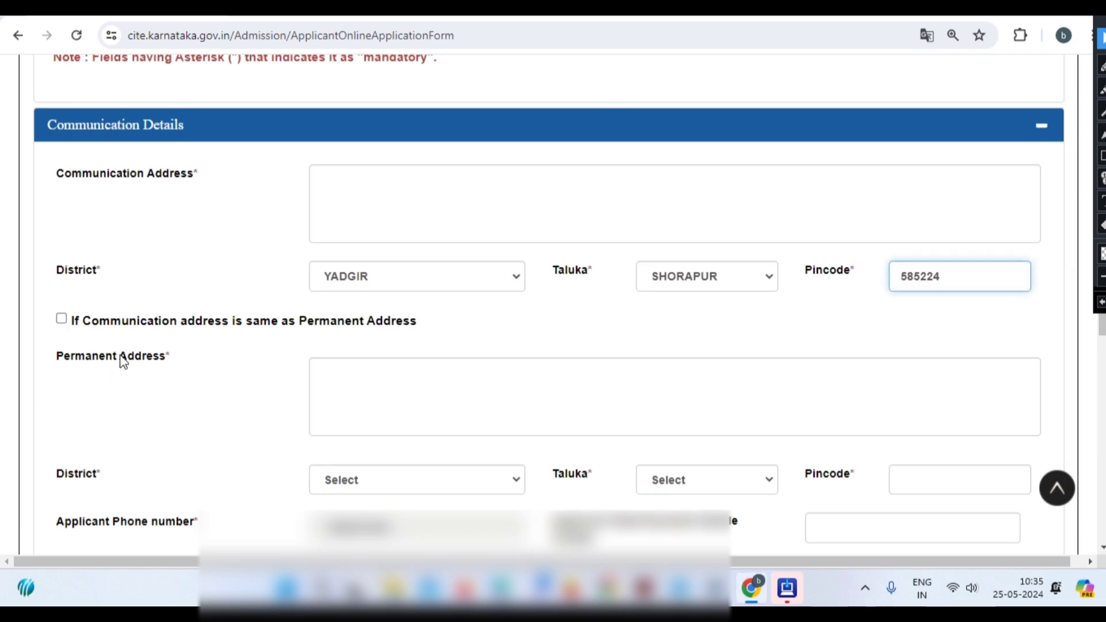
click(62, 319)
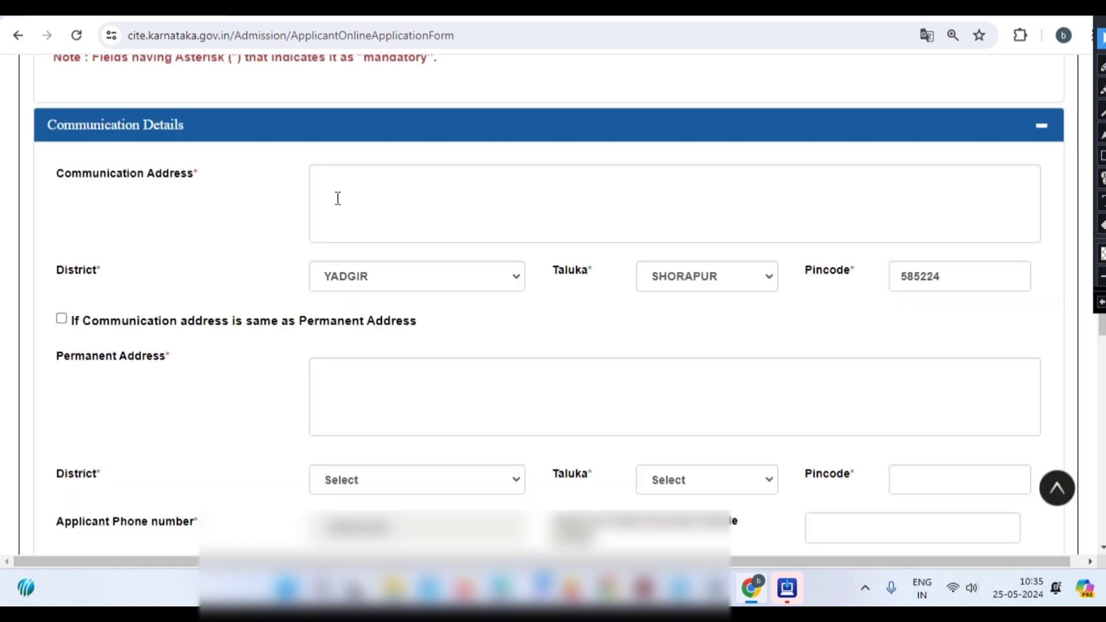
click(337, 198)
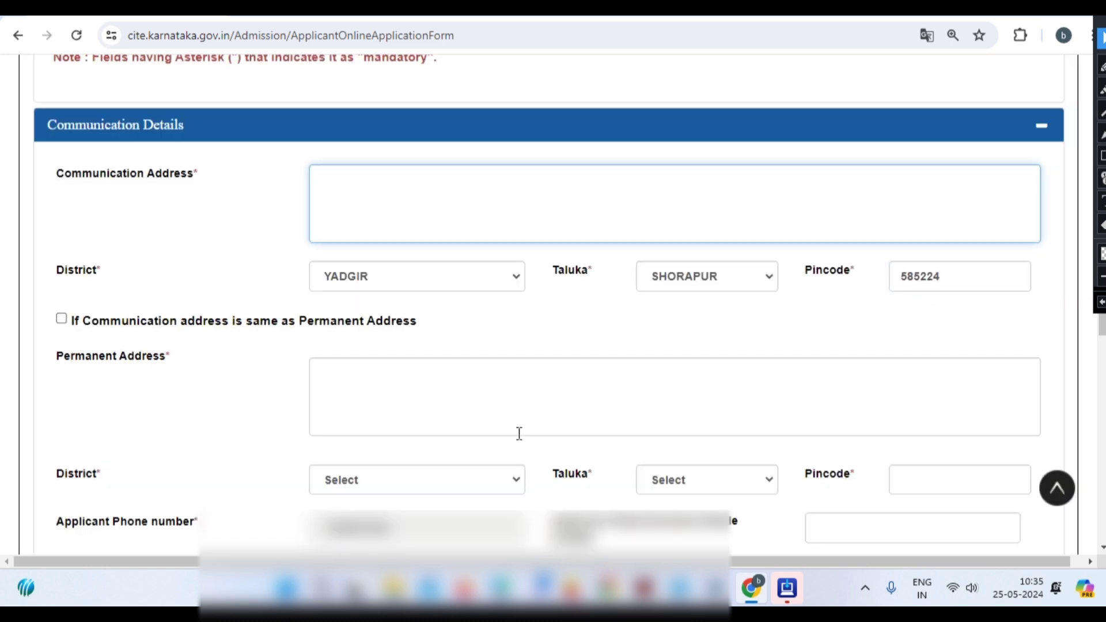
click(340, 368)
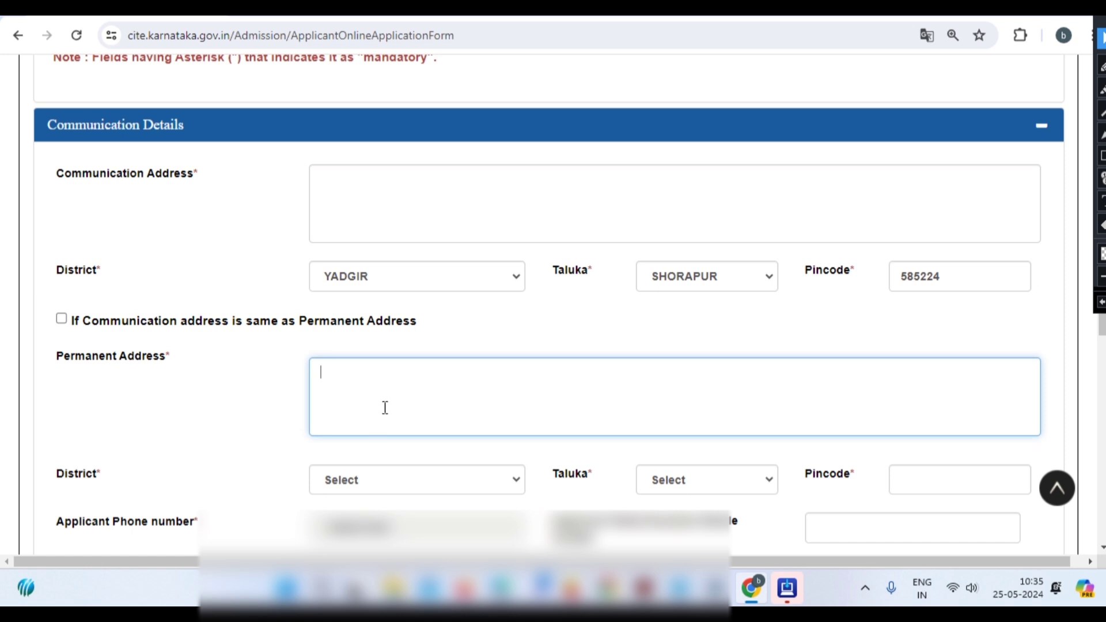
scroll(418, 461, down, 5)
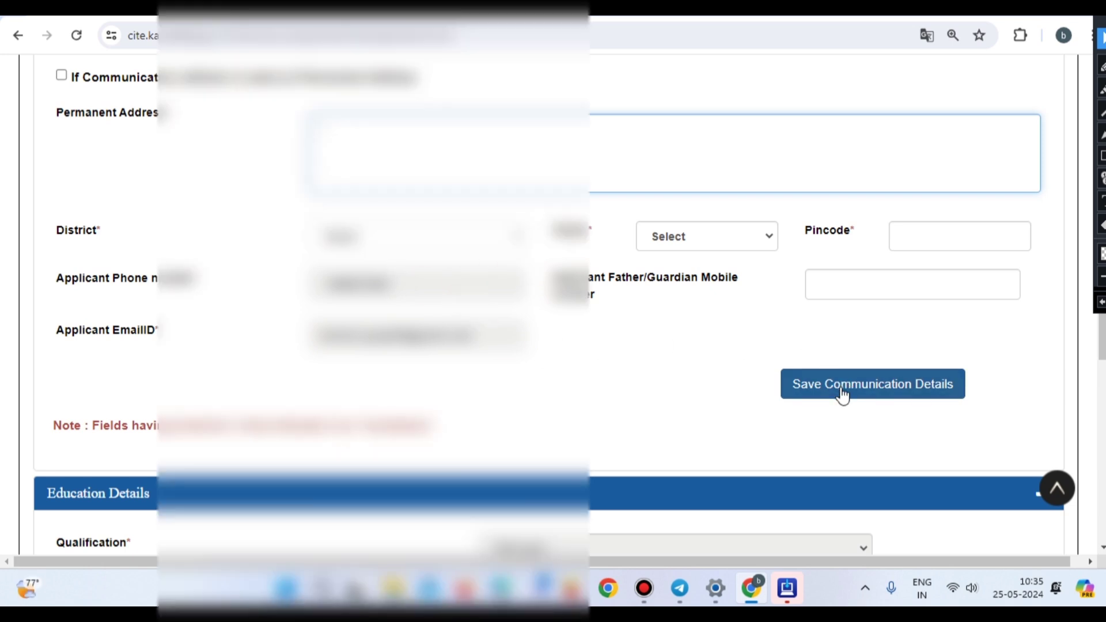
scroll(841, 396, down, 5)
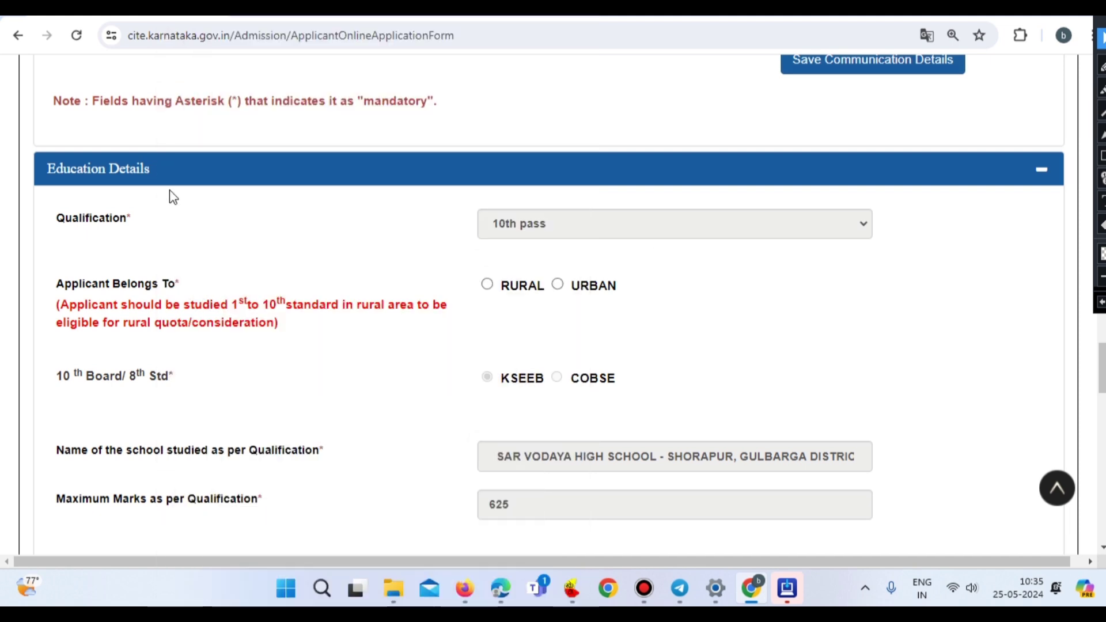
- Scroll through Education Details and answer Yes to 'Do you wish to upload relevant document?'
scroll(141, 191, down, 1)
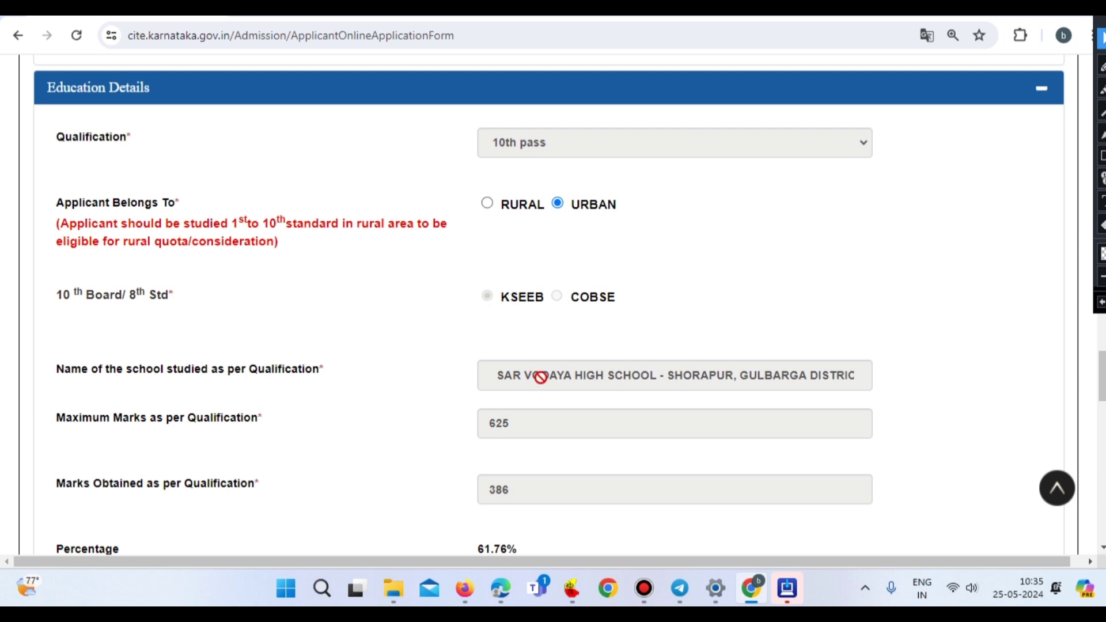
scroll(539, 378, down, 3)
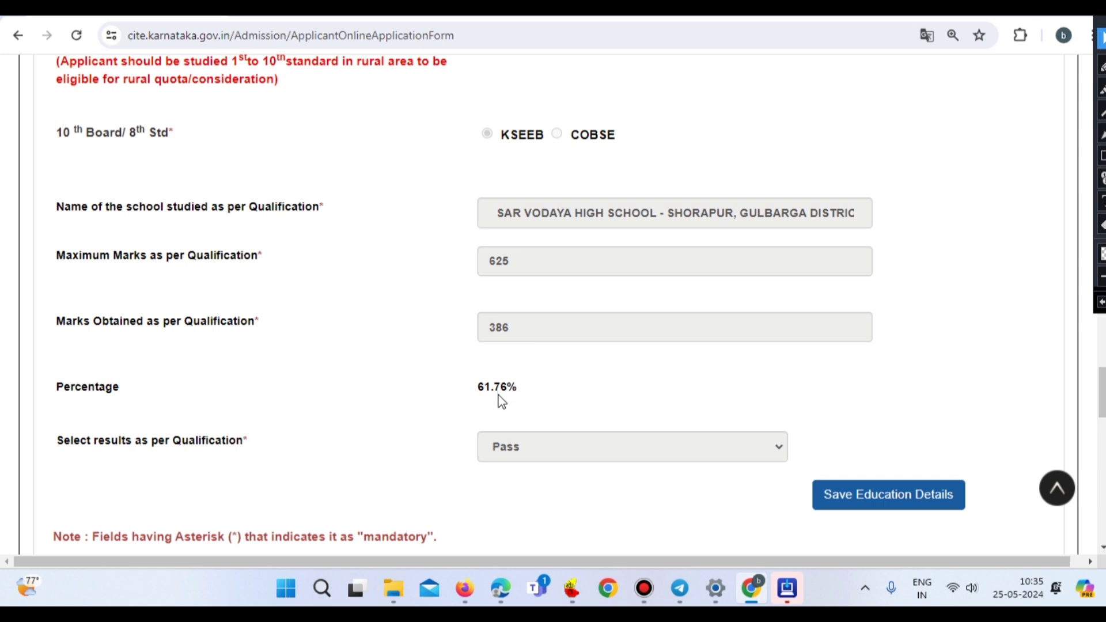
scroll(496, 400, down, 3)
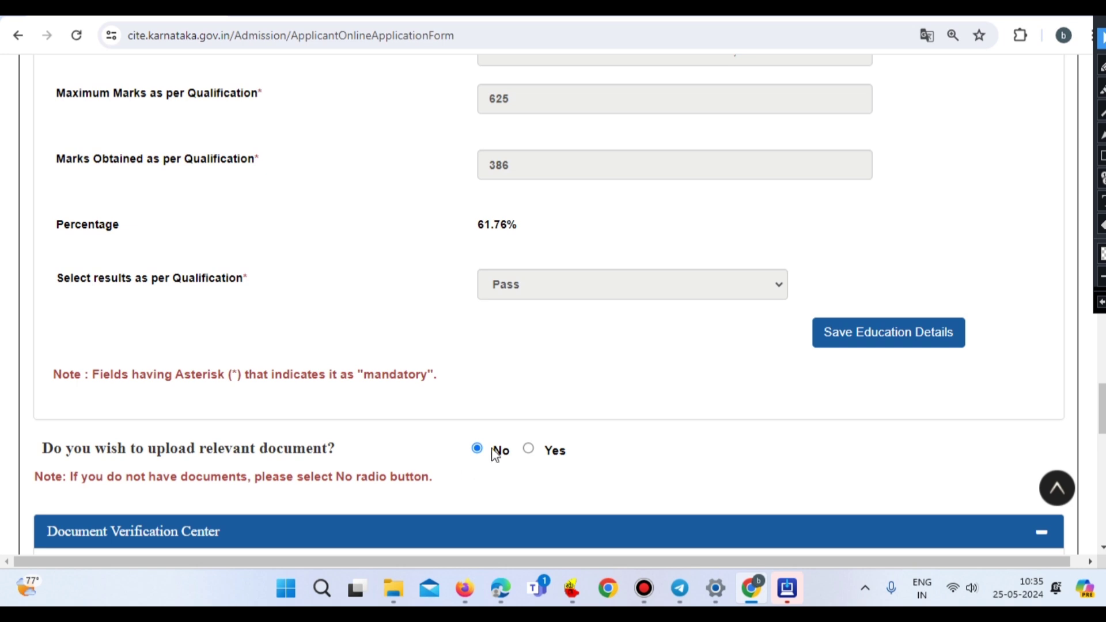
click(529, 450)
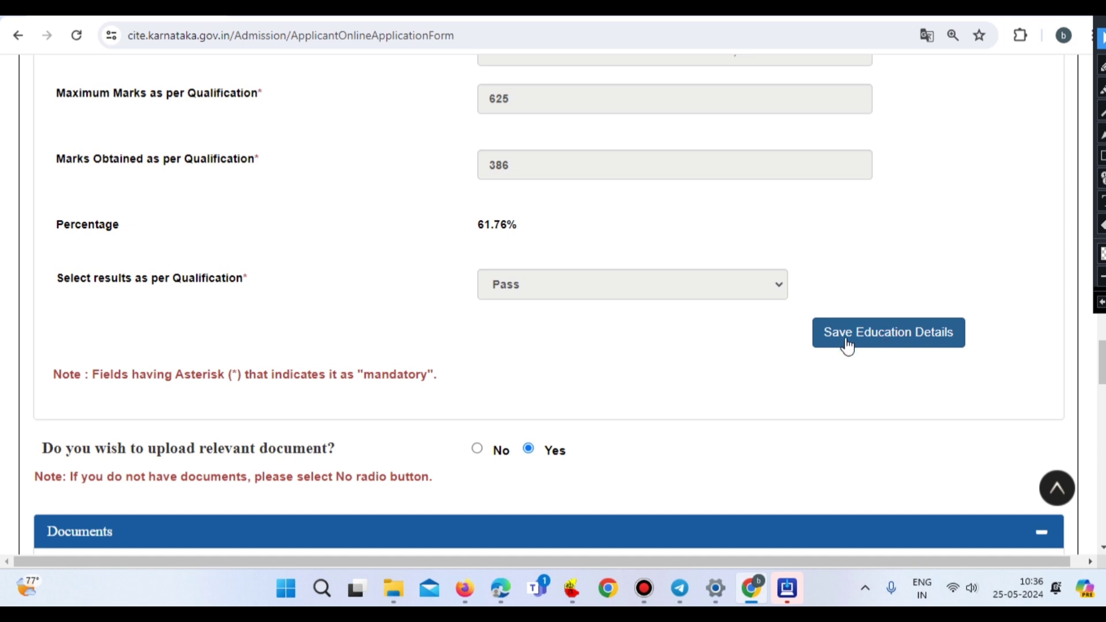
- Scroll past the document upload fields down to the Document Verification Center section
scroll(643, 403, down, 3)
scroll(642, 408, down, 4)
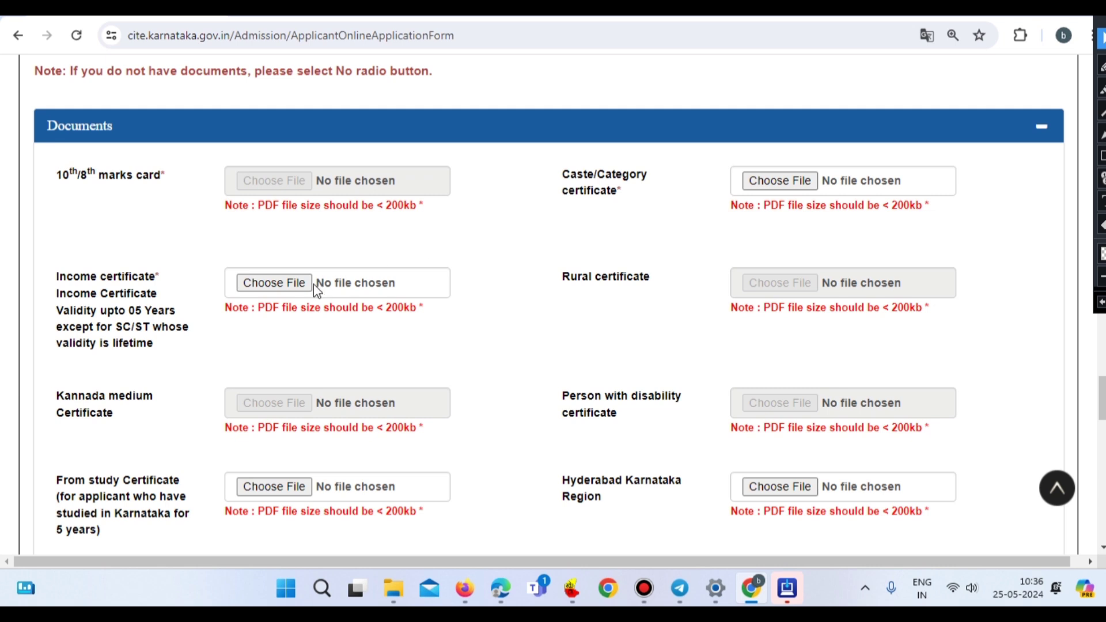
scroll(654, 257, down, 1)
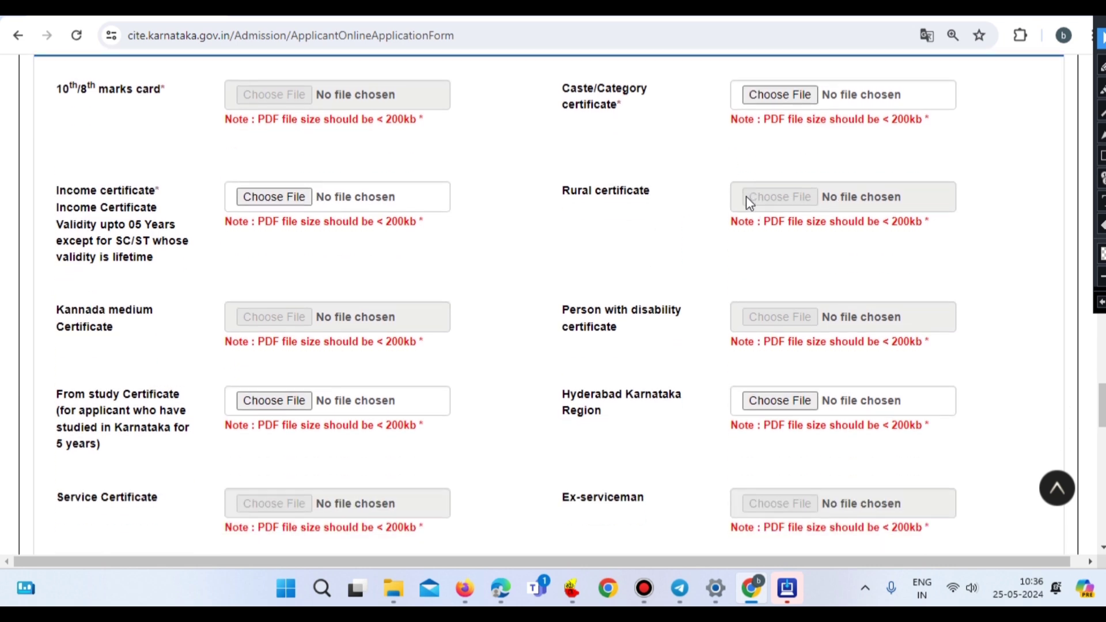
scroll(731, 213, down, 1)
scroll(615, 250, down, 1)
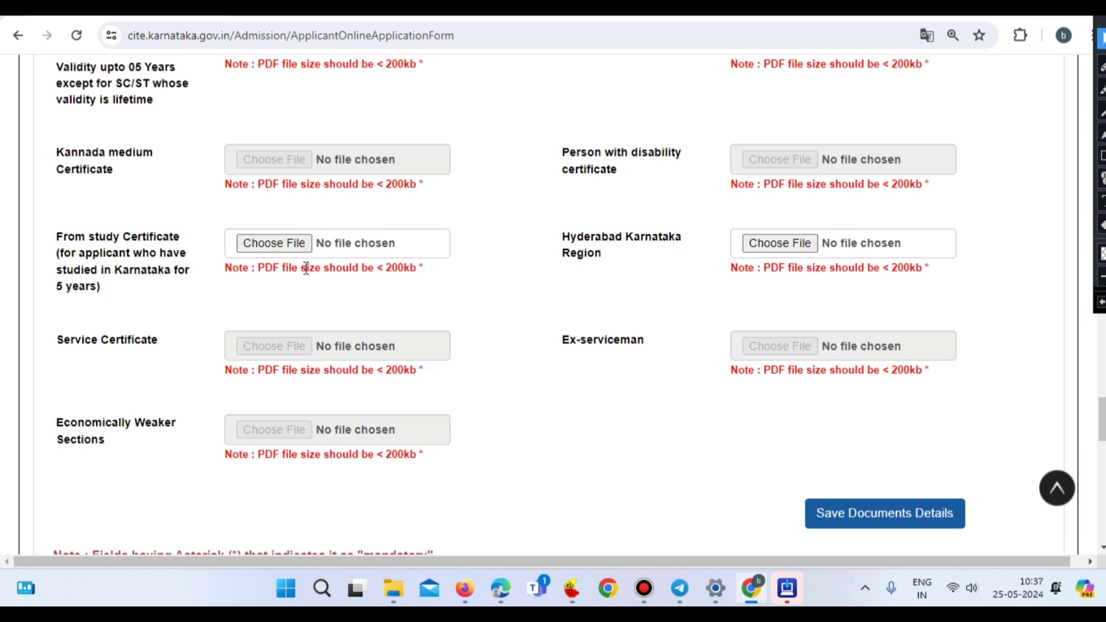
scroll(306, 268, down, 1)
scroll(306, 271, down, 1)
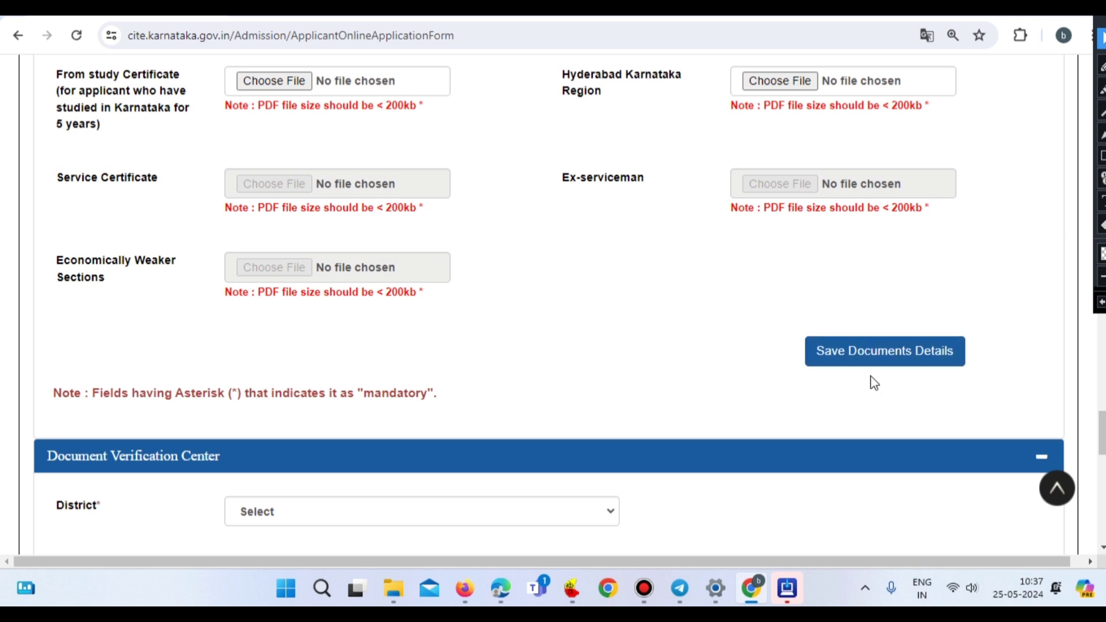
scroll(872, 377, down, 5)
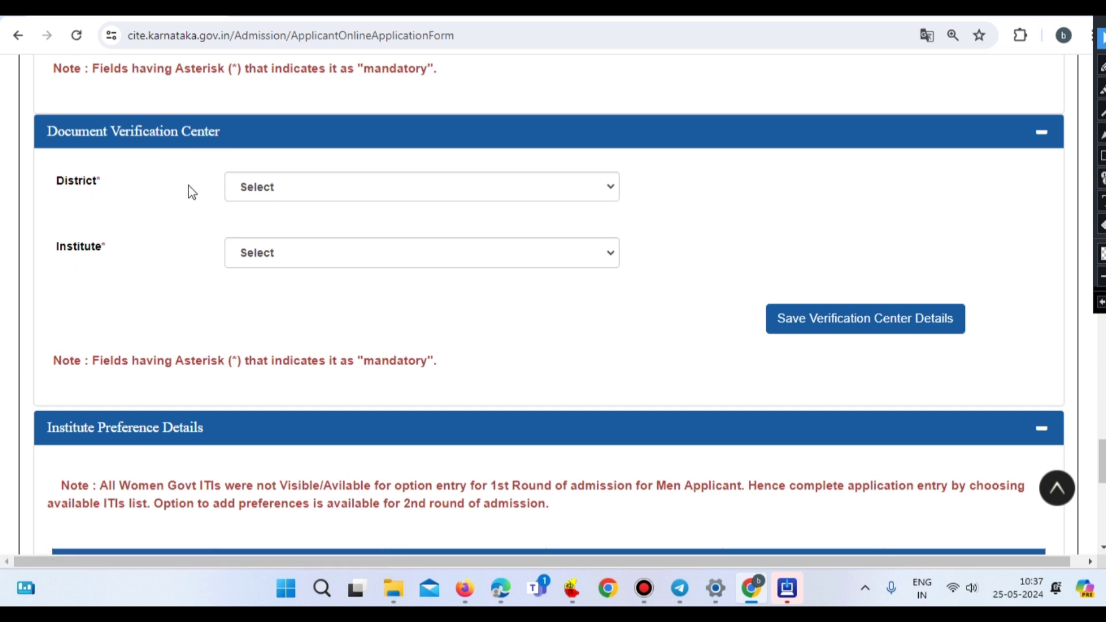
- Pick district YADGIR and institute GOVT ITI SURPUR as the verification centre and save it
click(292, 187)
scroll(316, 403, down, 3)
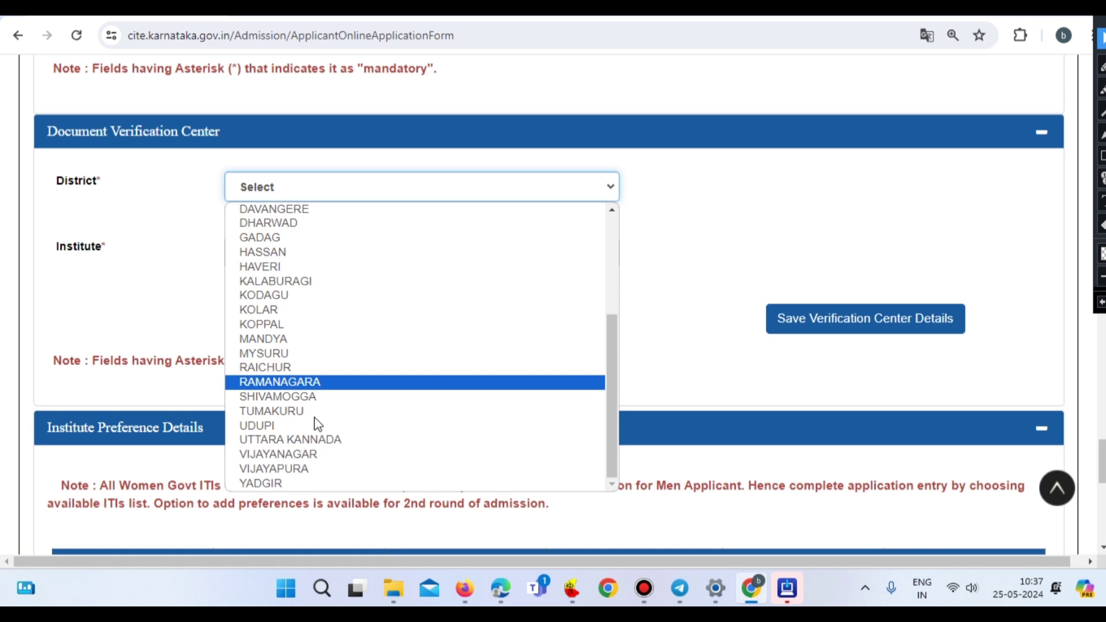
click(284, 484)
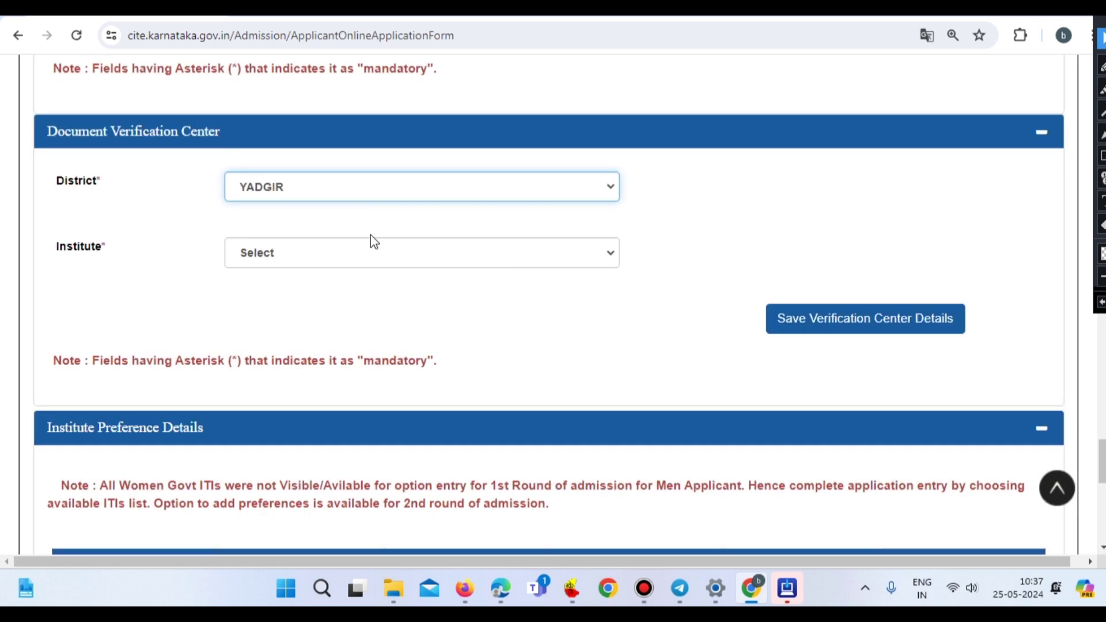
click(305, 257)
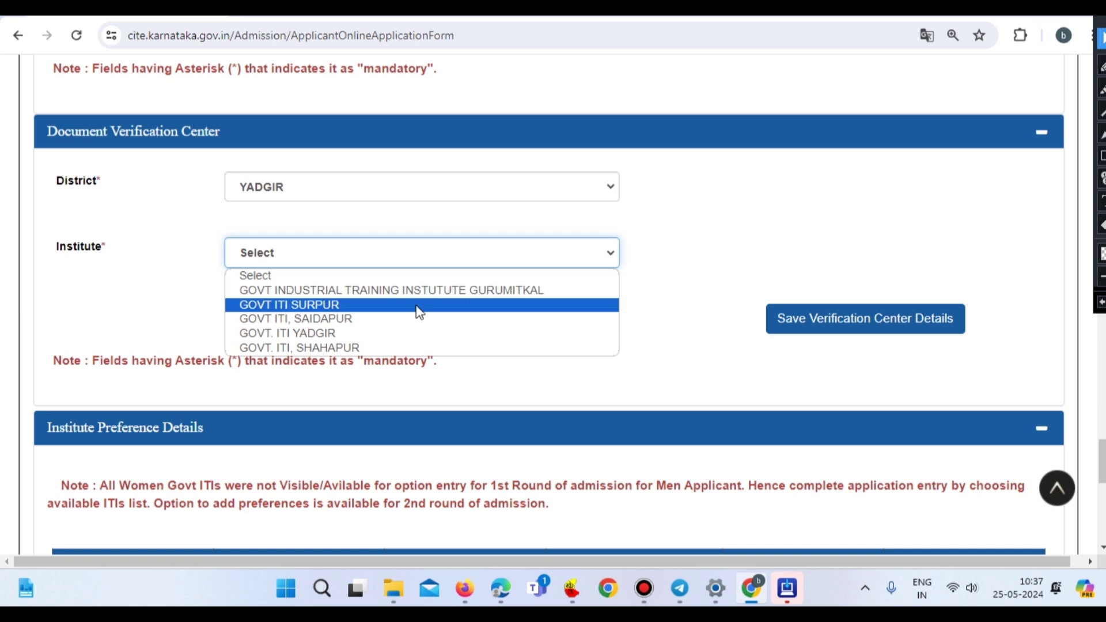
click(358, 305)
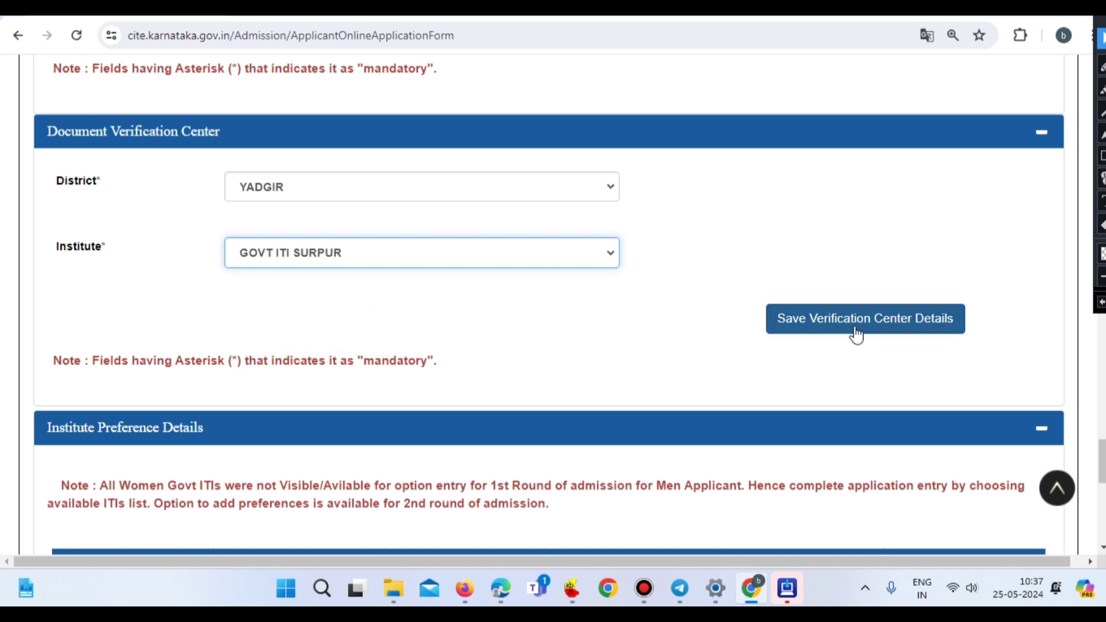
click(887, 325)
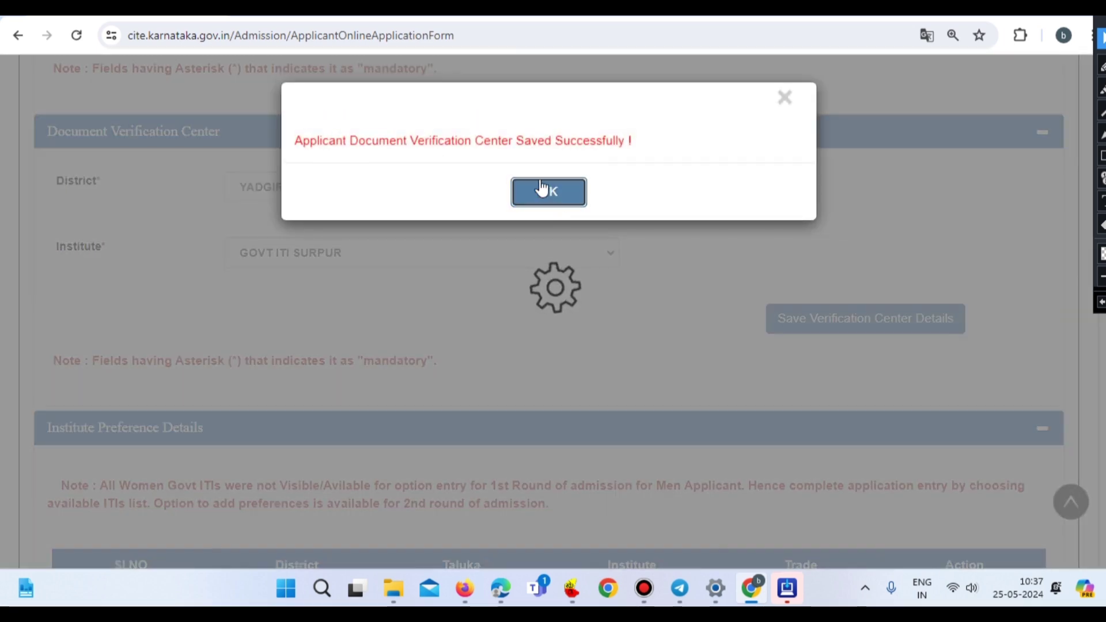
click(552, 192)
scroll(634, 207, down, 3)
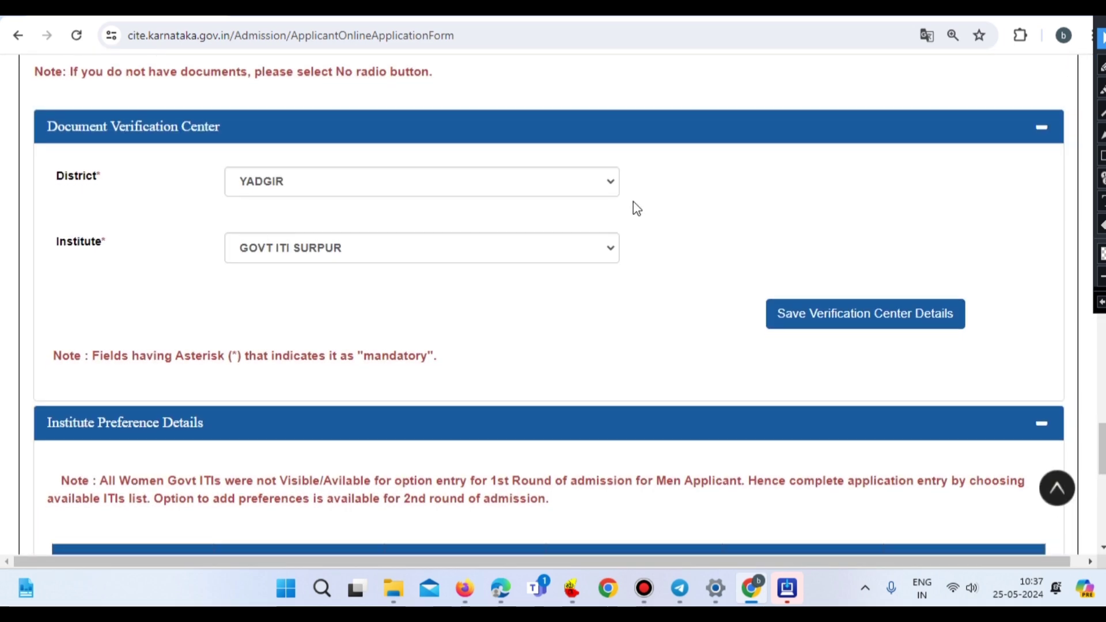
scroll(637, 208, down, 1)
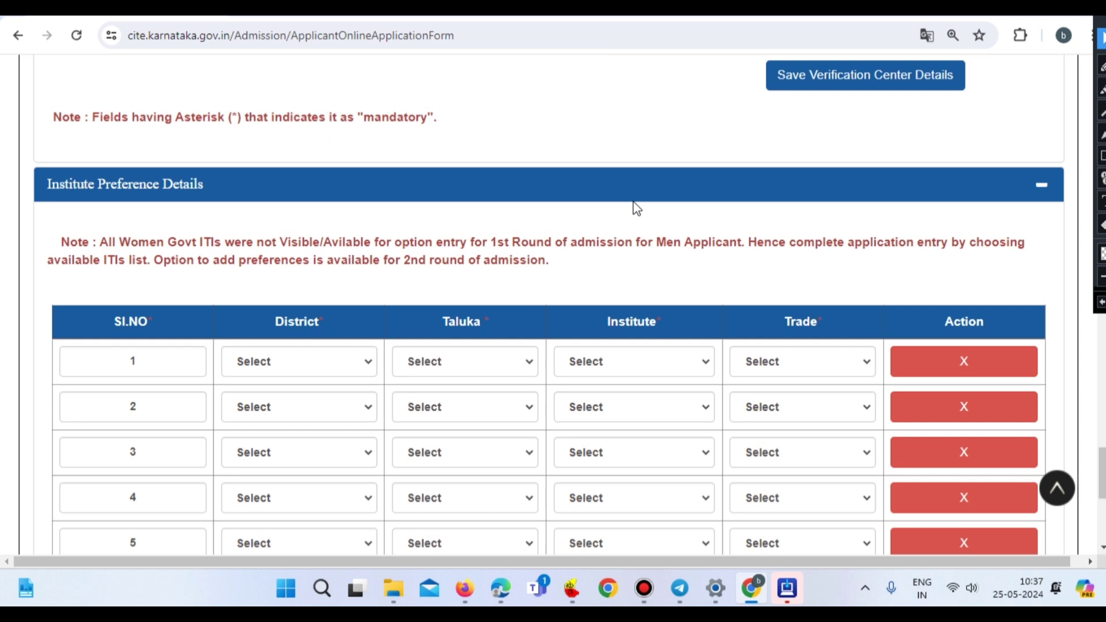
- Set preference 1 to YADGIR / SHORAPUR / GOVT ITI SURPUR / Electronics Mechanic (NSQF)
scroll(460, 229, down, 2)
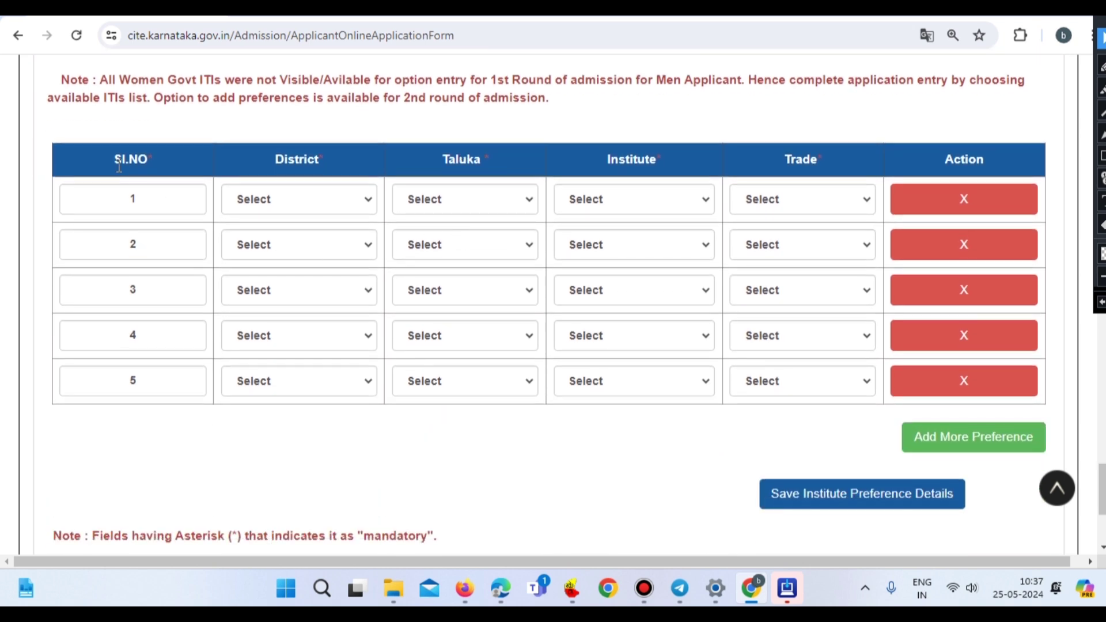
click(289, 204)
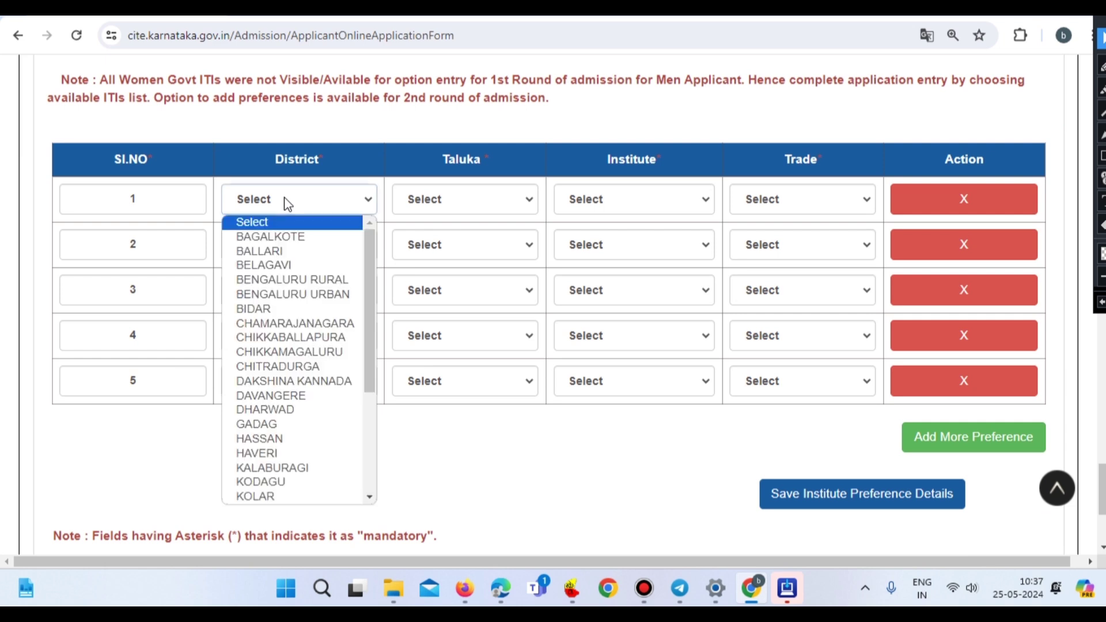
scroll(282, 452, down, 5)
click(281, 496)
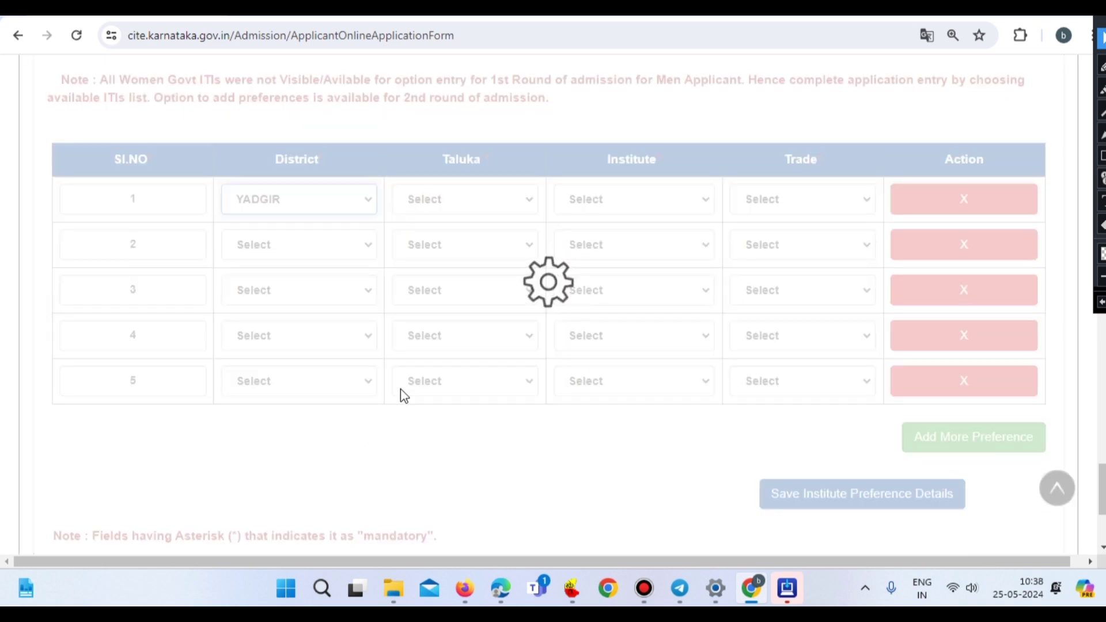
click(445, 199)
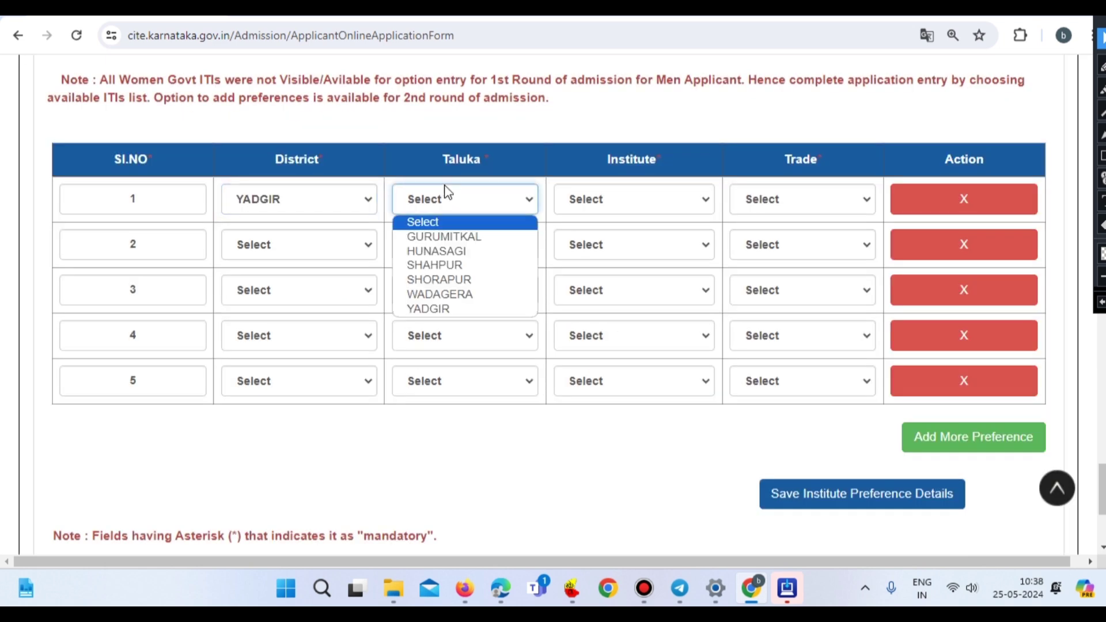
click(446, 280)
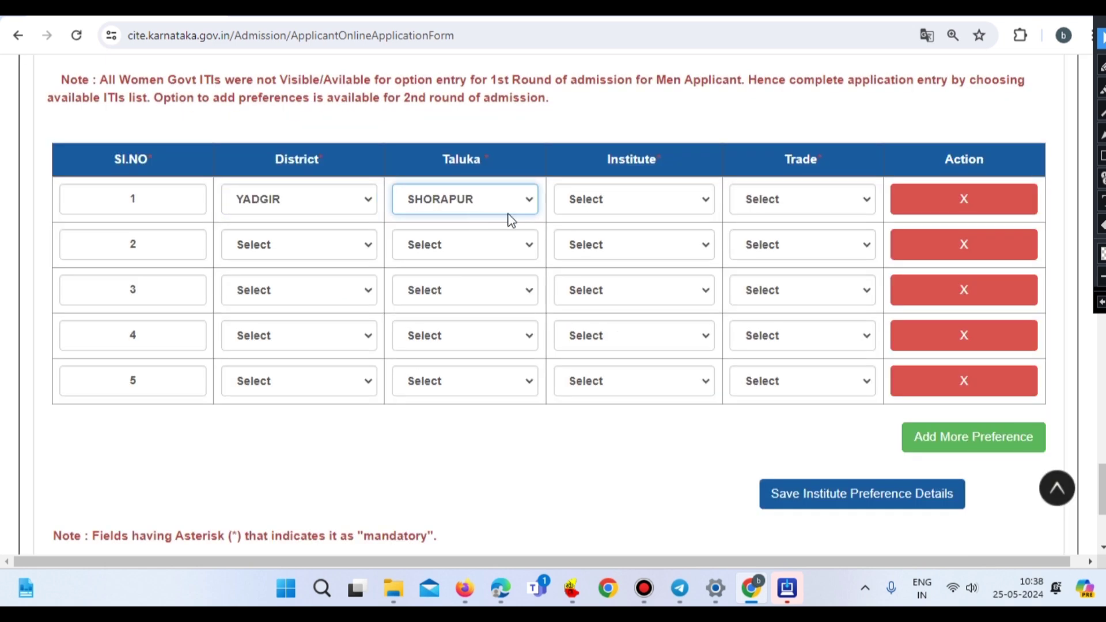
click(640, 206)
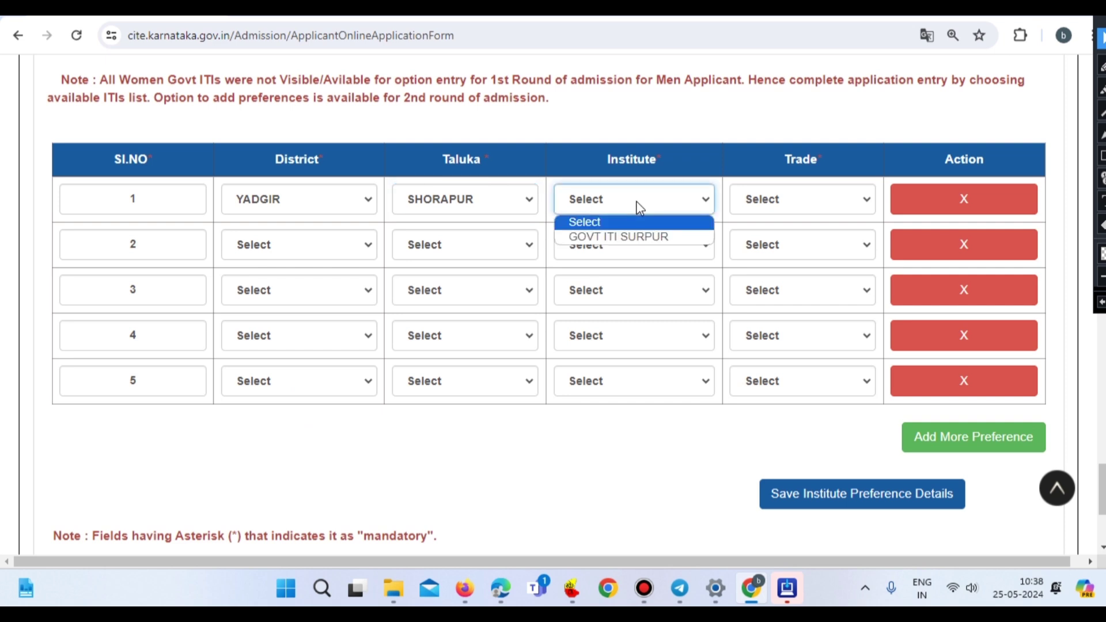
click(635, 236)
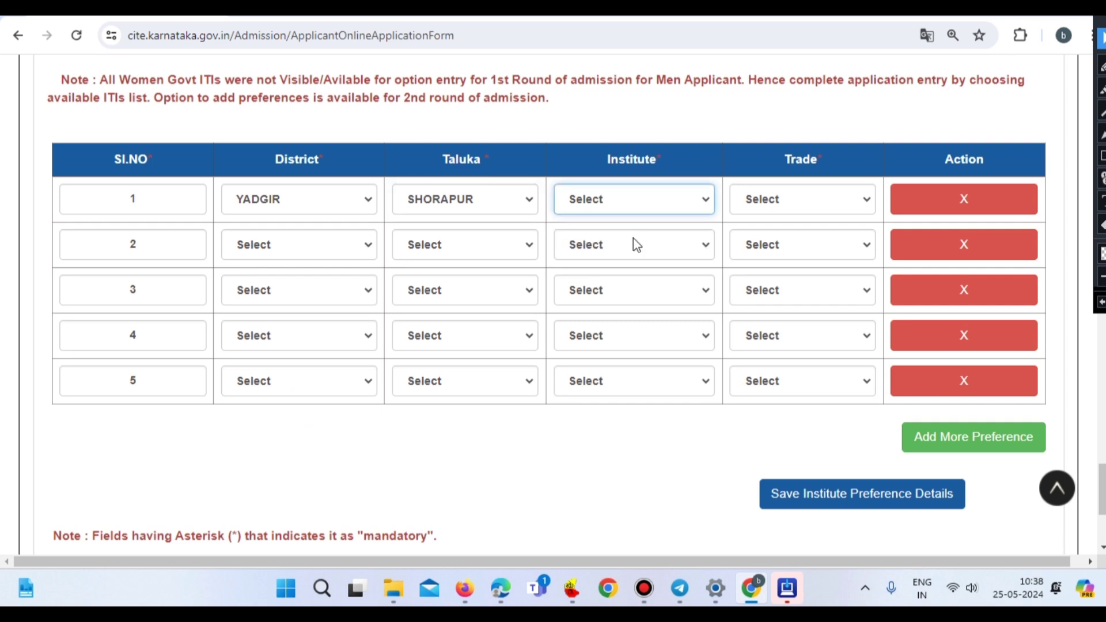
click(798, 199)
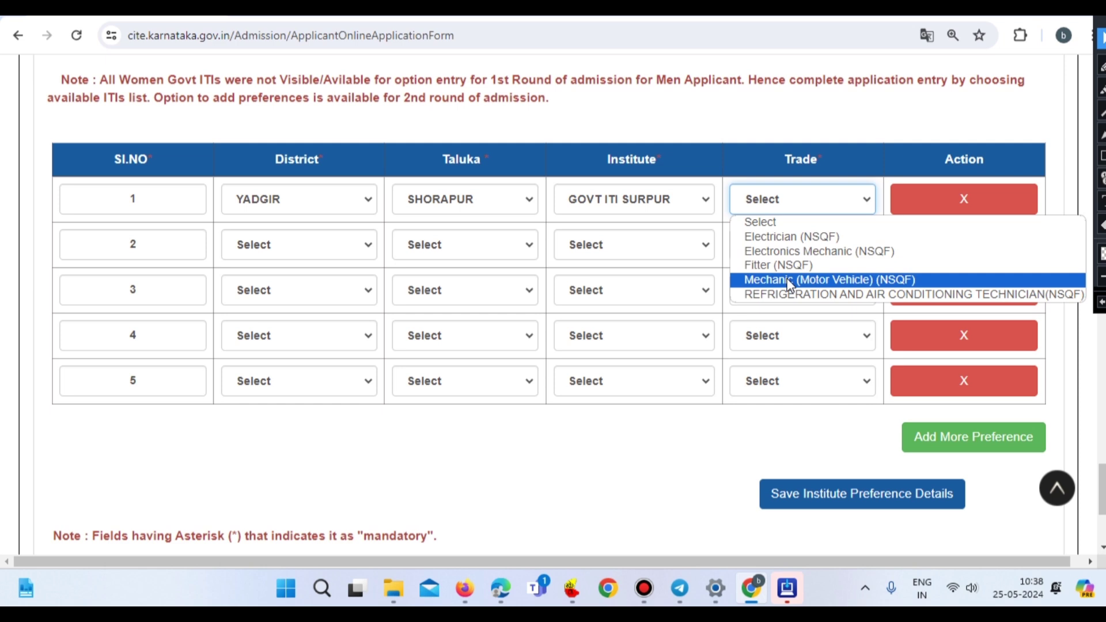
click(788, 251)
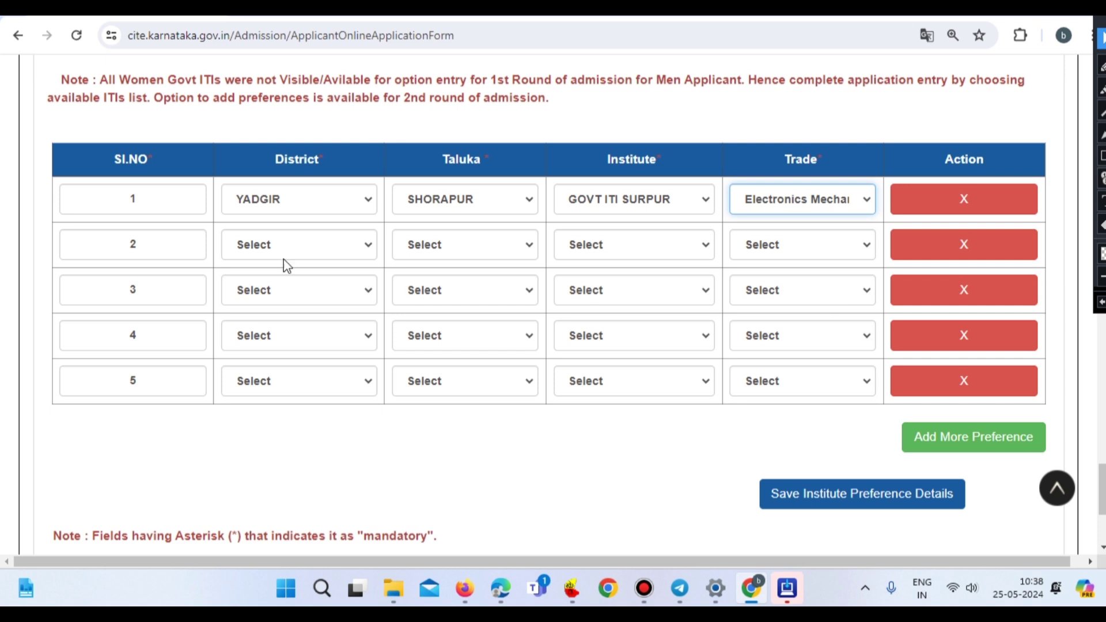
- Set preference 2 to BAGALKOTE / BADAMI / Shri Kalidas institute / Draughtsman (Civil) (NSQF)
click(284, 245)
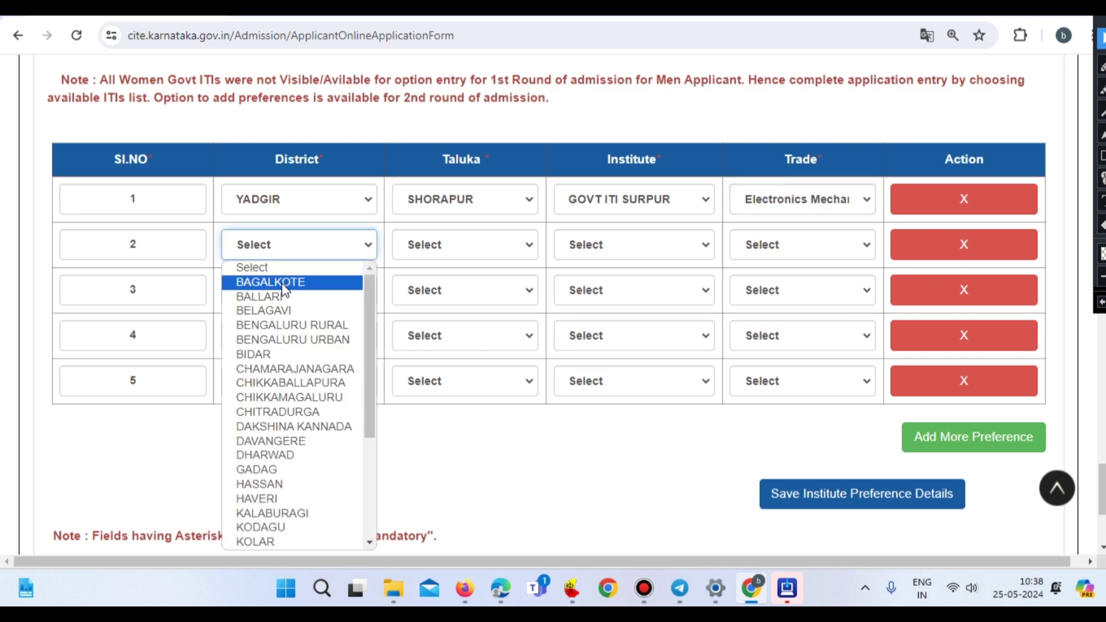
scroll(276, 400, down, 4)
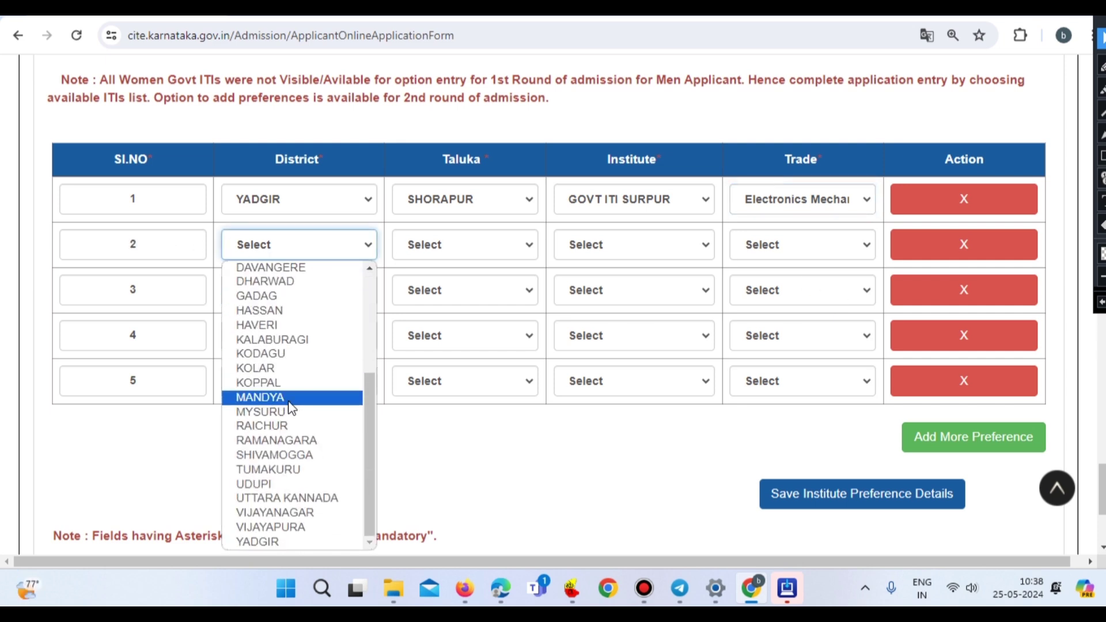
scroll(287, 311, up, 4)
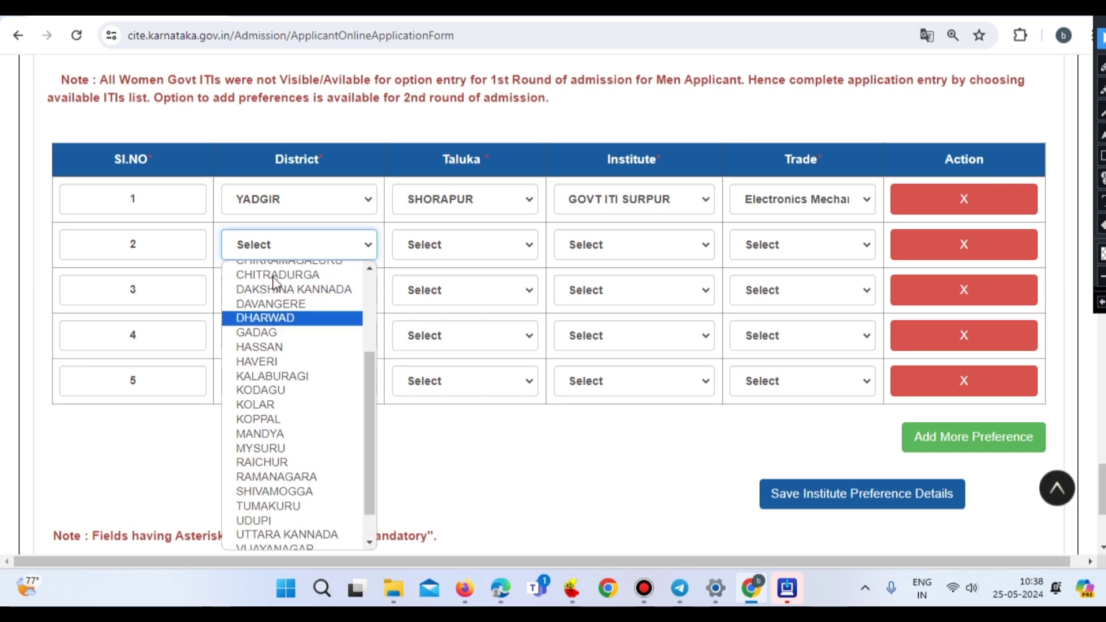
click(285, 281)
click(473, 245)
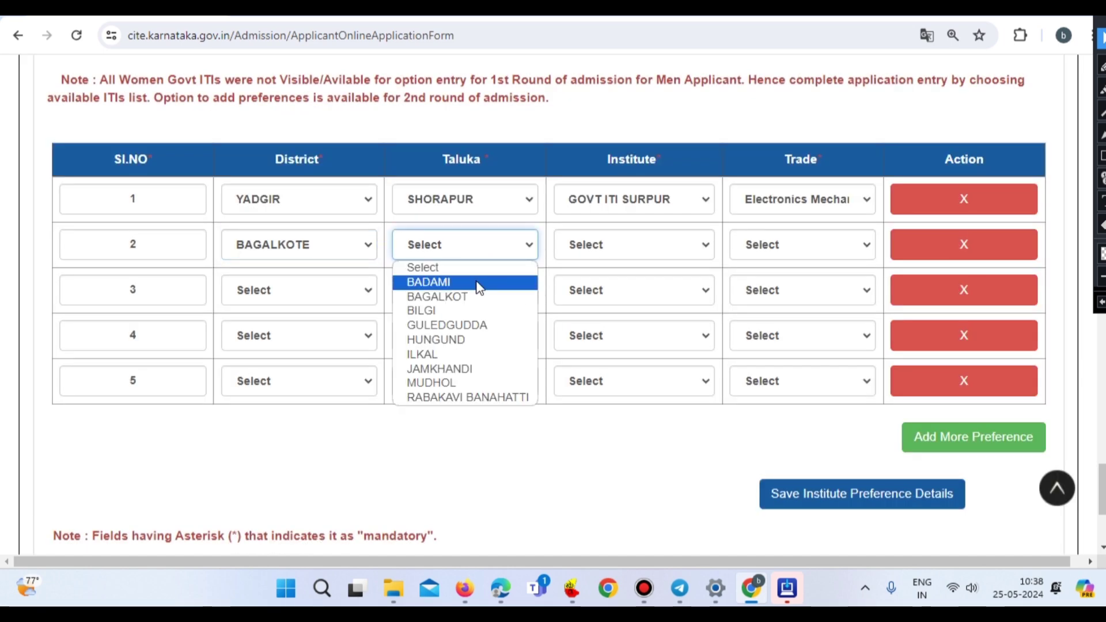
click(477, 282)
click(609, 248)
click(616, 282)
click(793, 247)
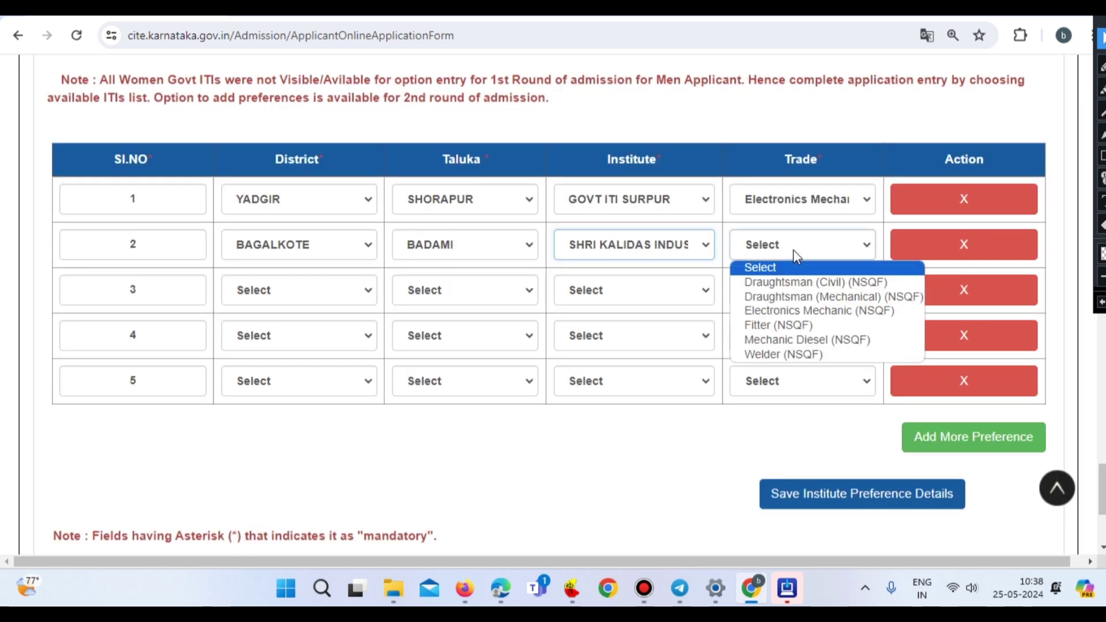
click(793, 281)
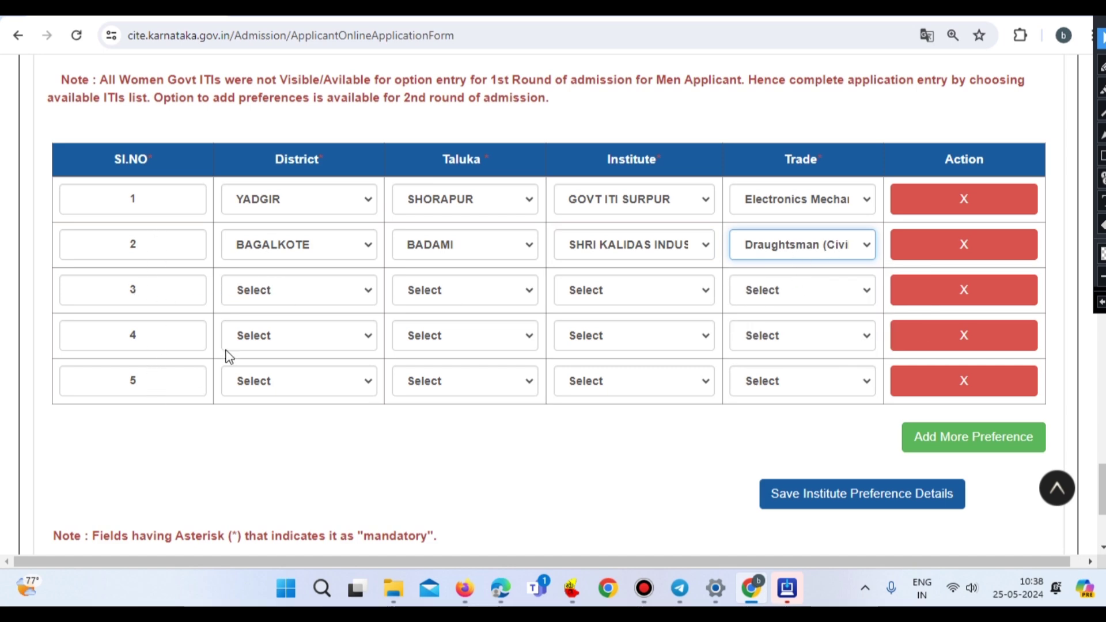
- Set preference 3 to YADGIR / GURUMITKAL / Gurumitkal government ITI / Advanced CNC trade
click(260, 293)
scroll(294, 254, down, 4)
click(284, 267)
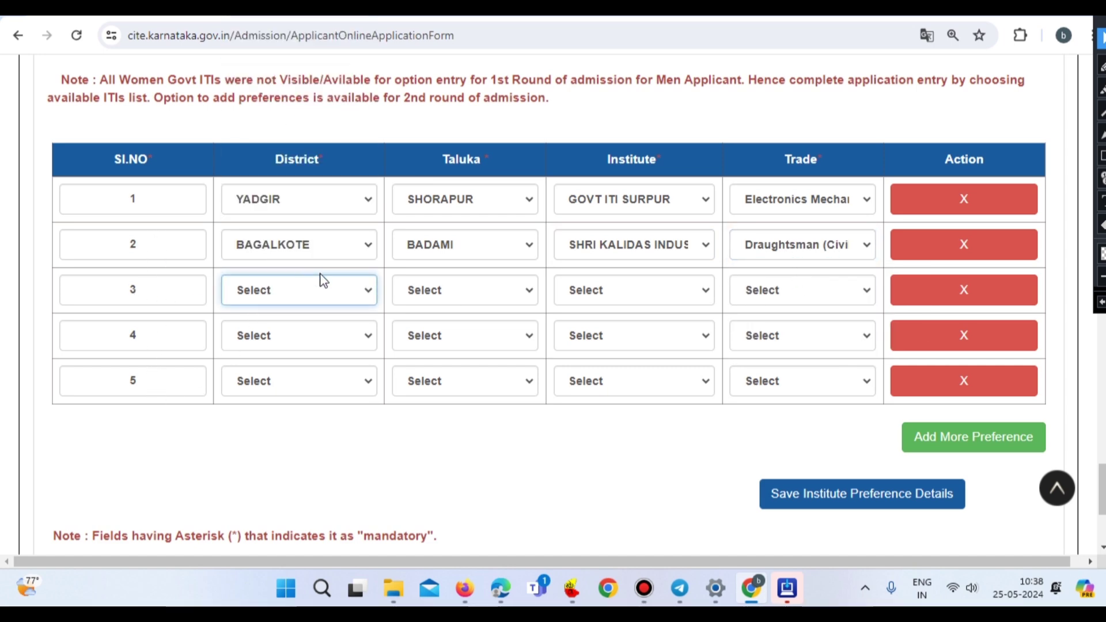
click(463, 290)
click(438, 340)
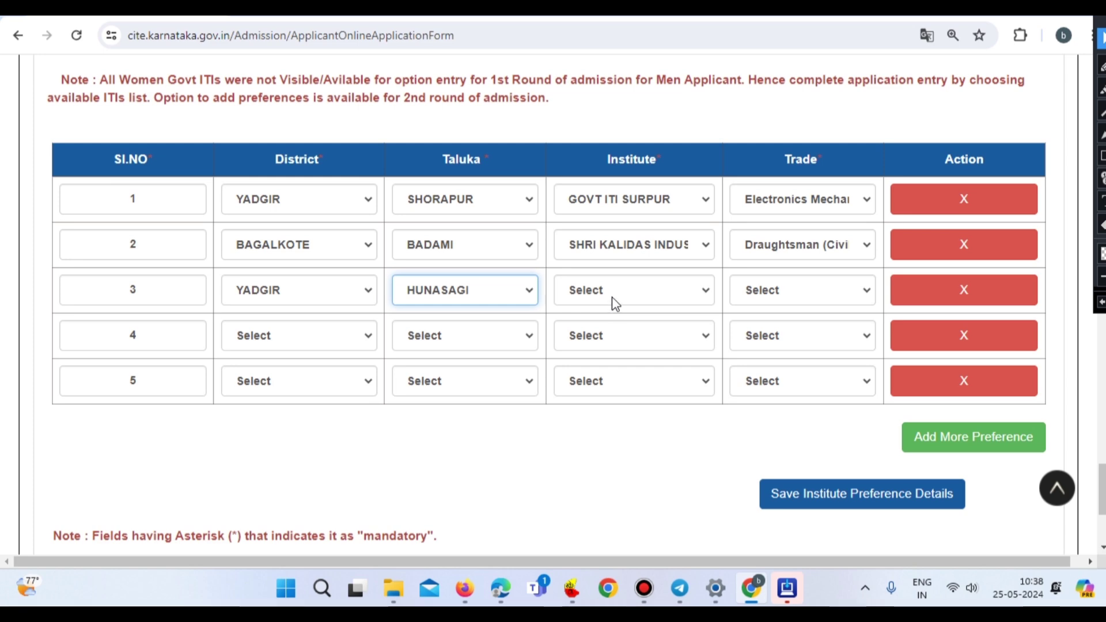
click(615, 290)
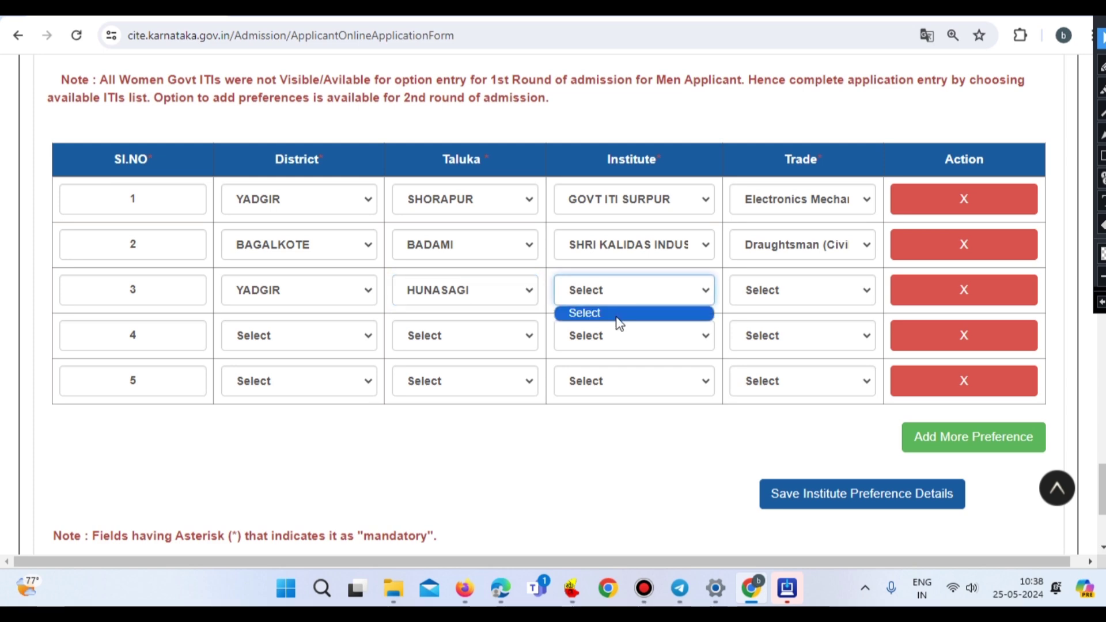
click(506, 288)
click(440, 323)
click(600, 290)
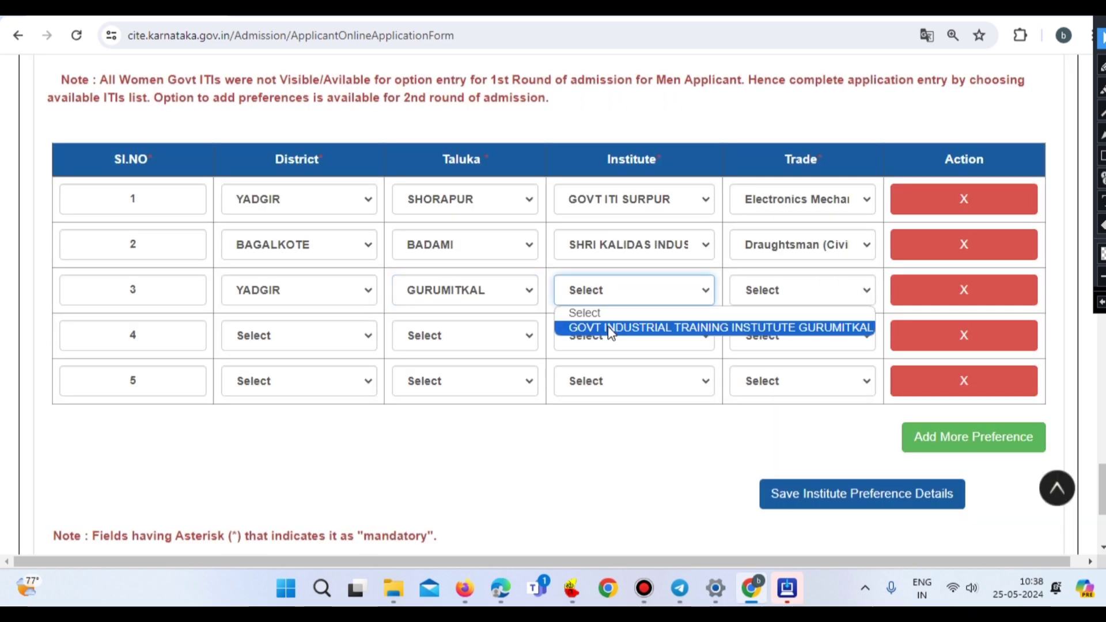
click(634, 323)
click(794, 290)
click(789, 330)
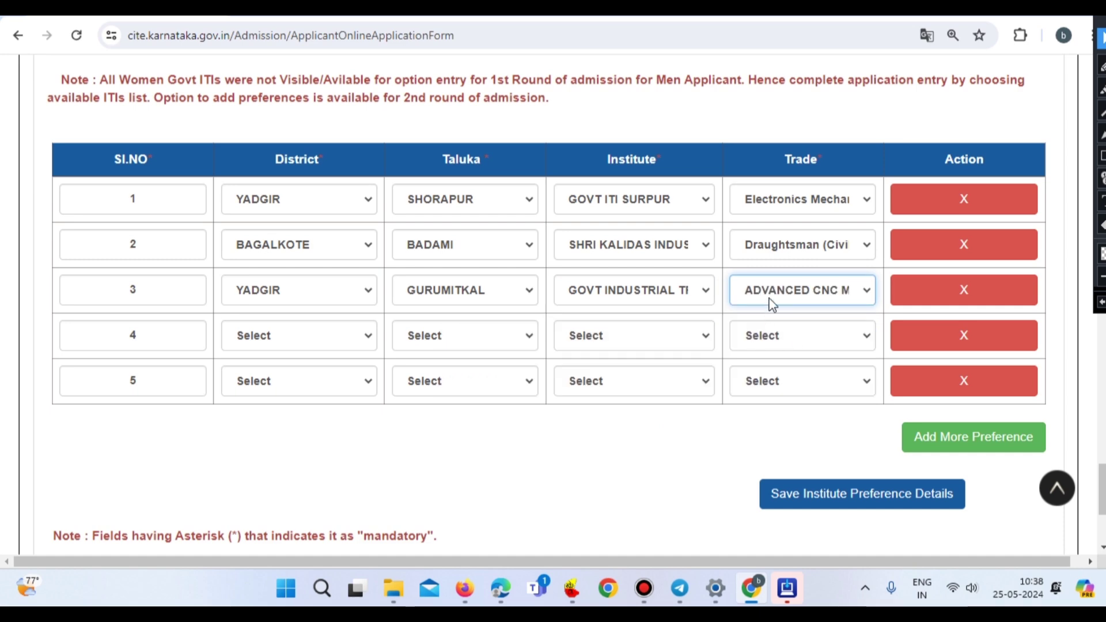
- Set preference 4 to KOPPAL / KANAKAGIRI / GOVT. ITI, KANAKAGIRI / Electrician (NSQF)
click(286, 338)
scroll(293, 308, down, 1)
click(291, 297)
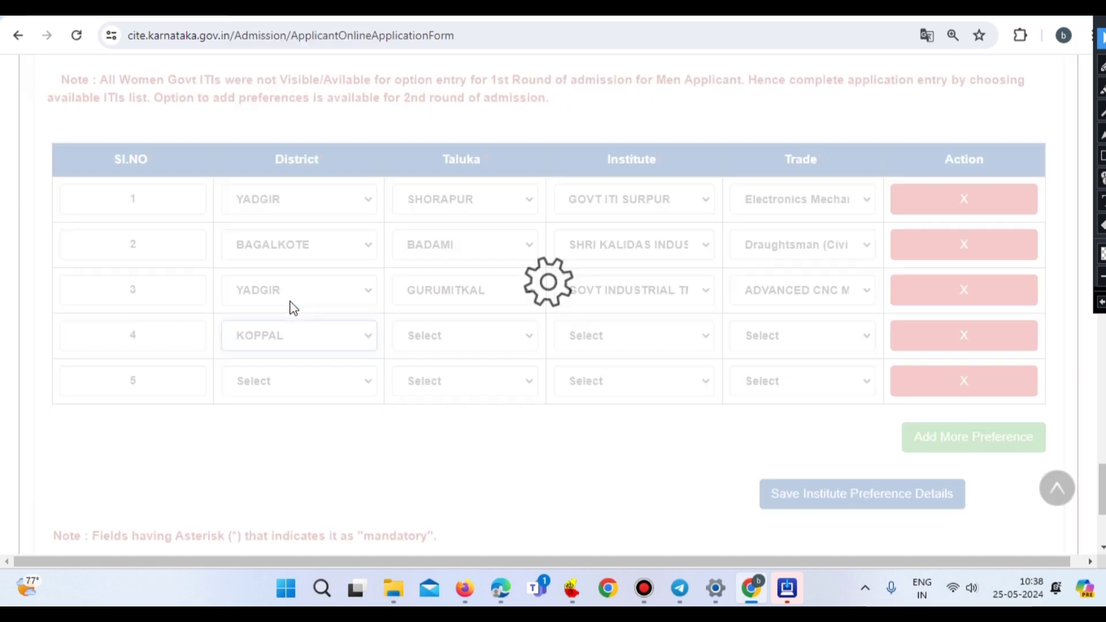
click(478, 340)
click(478, 384)
click(628, 344)
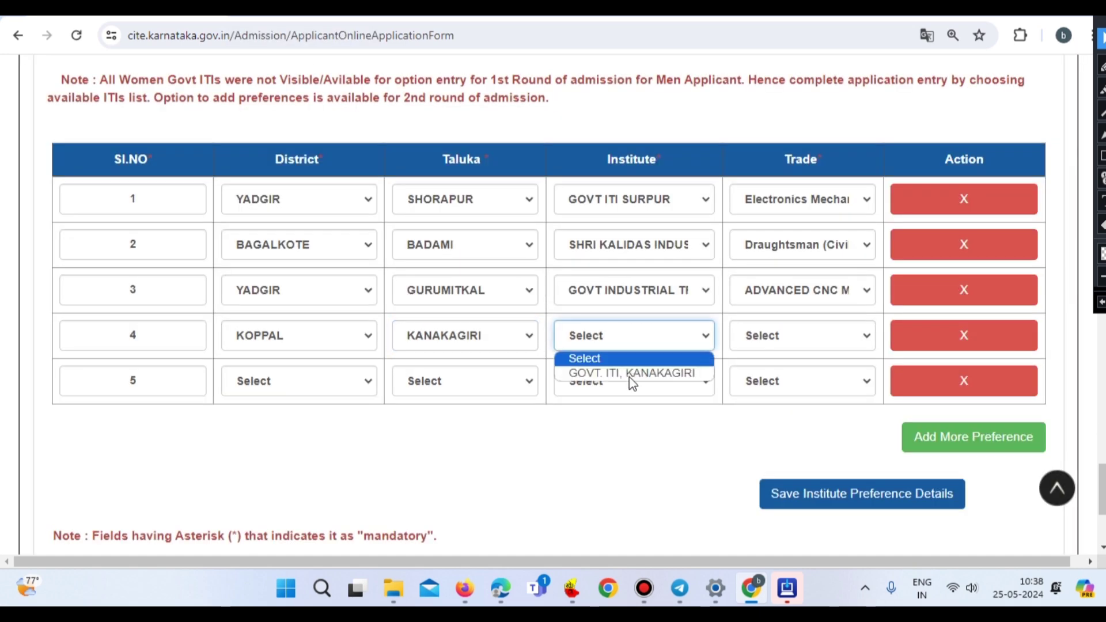
click(627, 375)
click(786, 345)
click(801, 371)
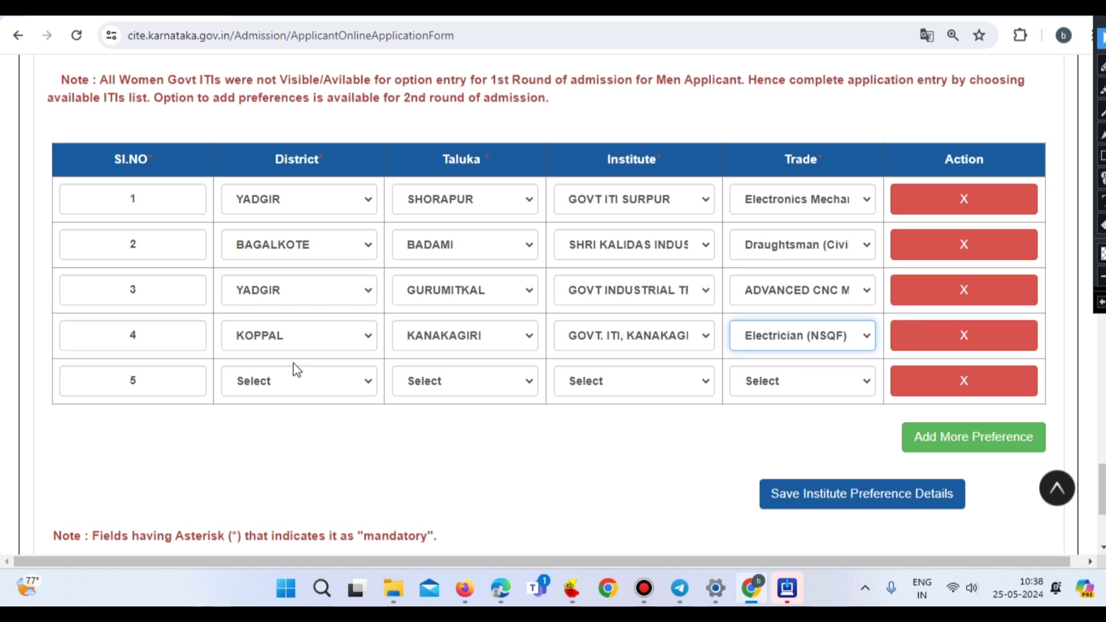
- Set preference 5 to KOLAR / BANGARAPET / Kengal Hanumantaiah institute / Fitter (NSQF)
click(285, 382)
click(280, 357)
click(467, 381)
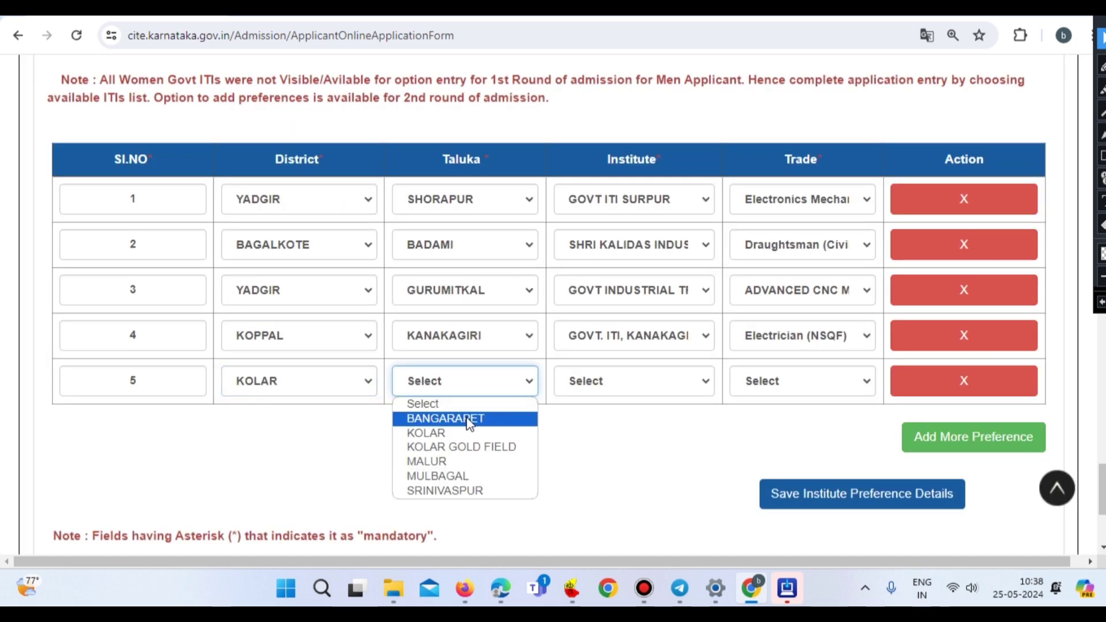
click(449, 417)
click(605, 384)
click(715, 417)
click(784, 383)
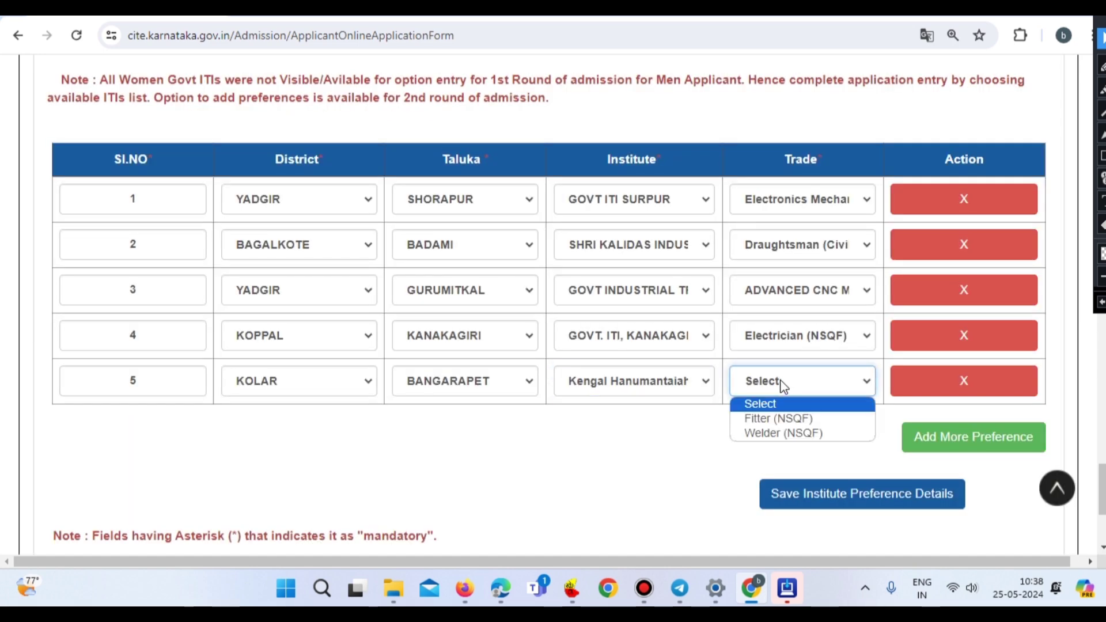
click(784, 416)
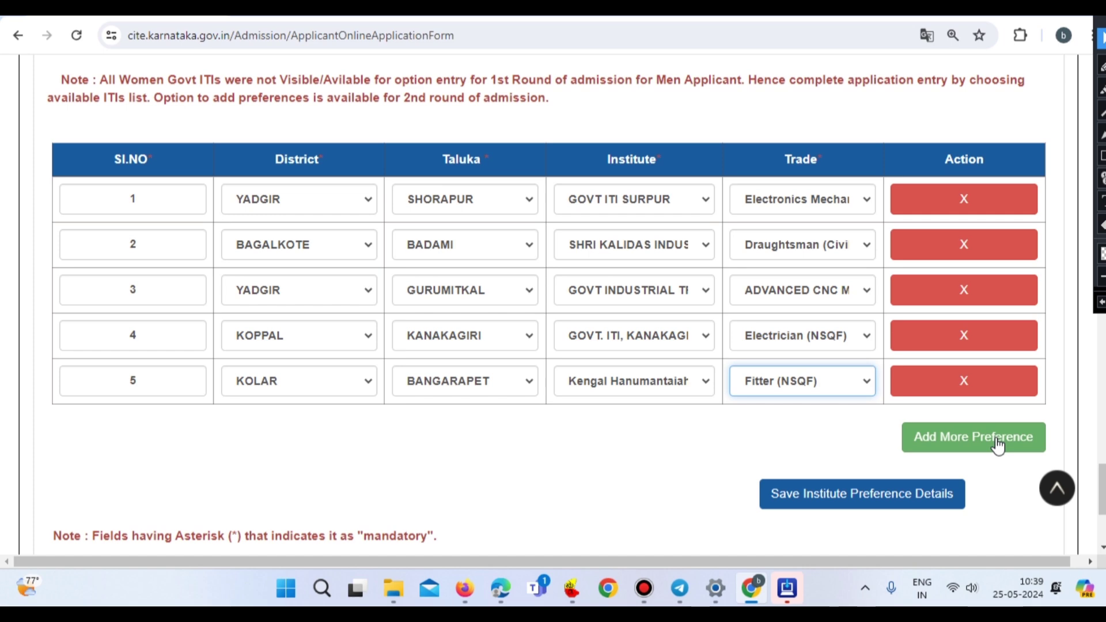
- Save the five institute preferences, acknowledge the confirmation, and scroll to the Submit button
click(843, 500)
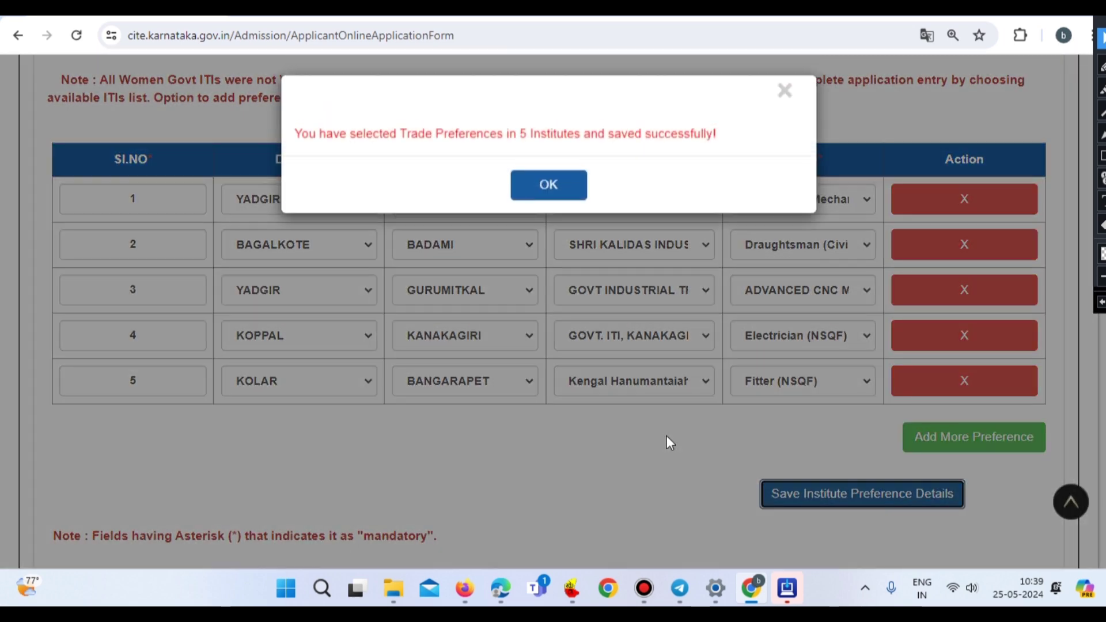
click(552, 189)
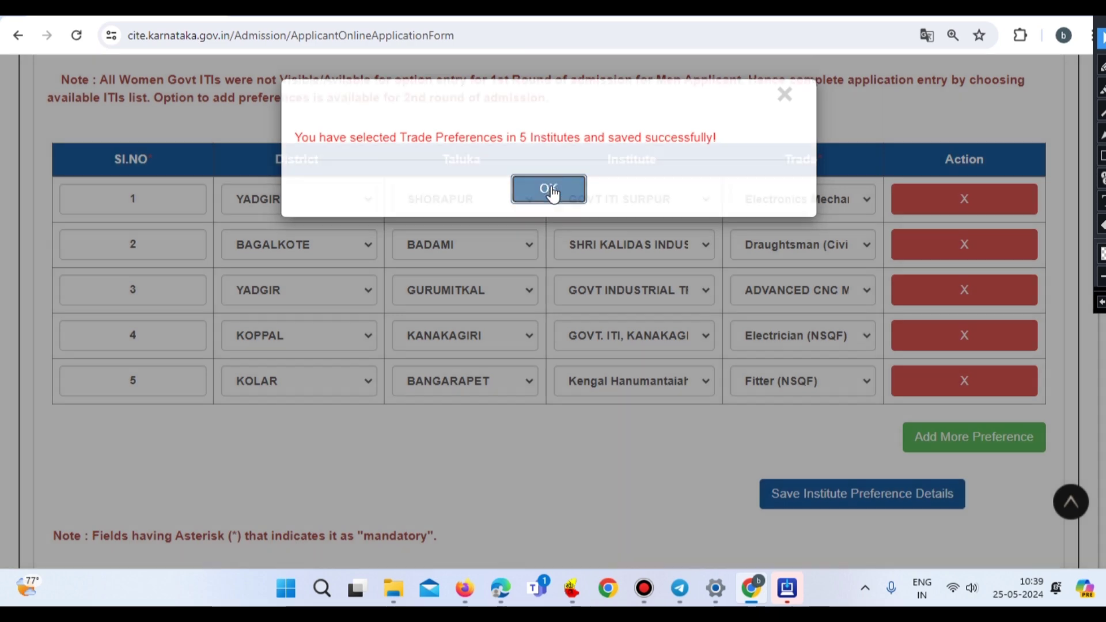
scroll(522, 359, down, 4)
scroll(522, 357, down, 1)
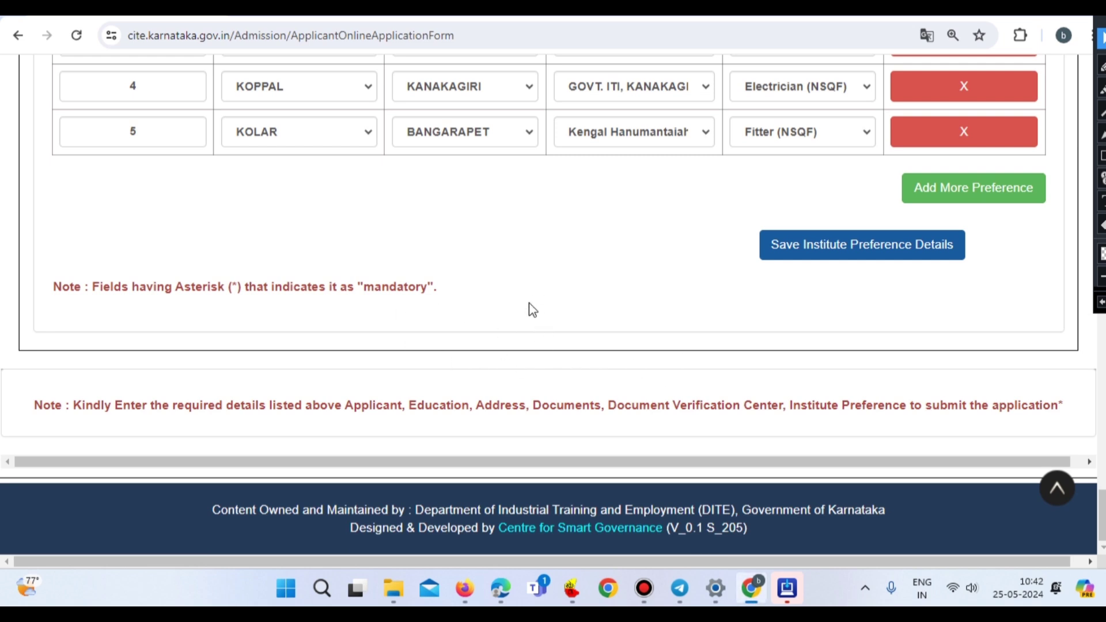
scroll(914, 385, up, 15)
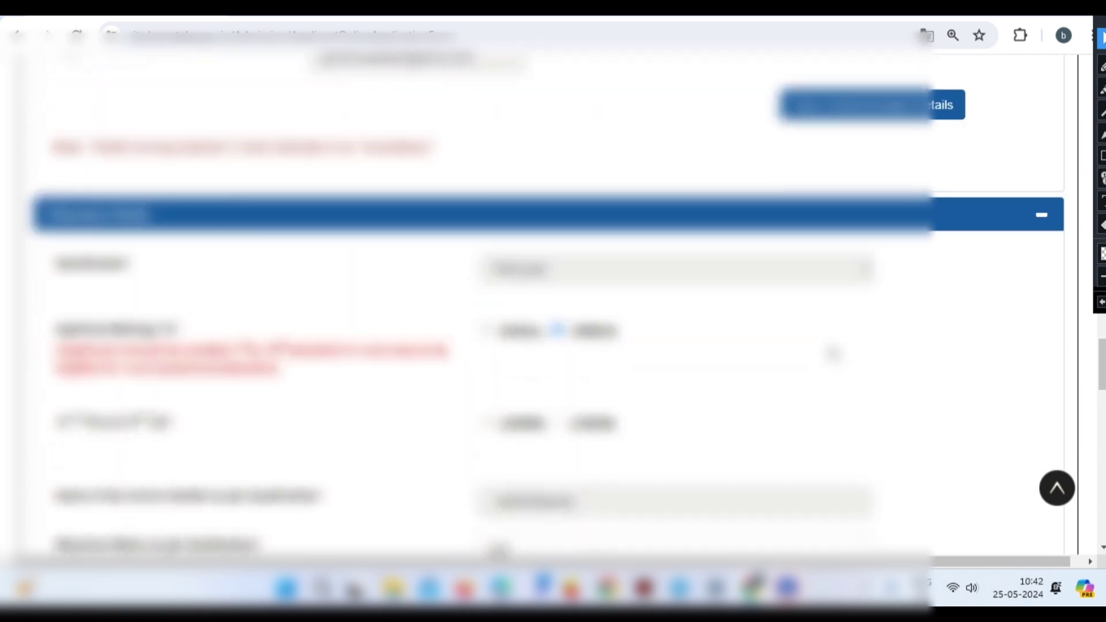
scroll(832, 353, up, 10)
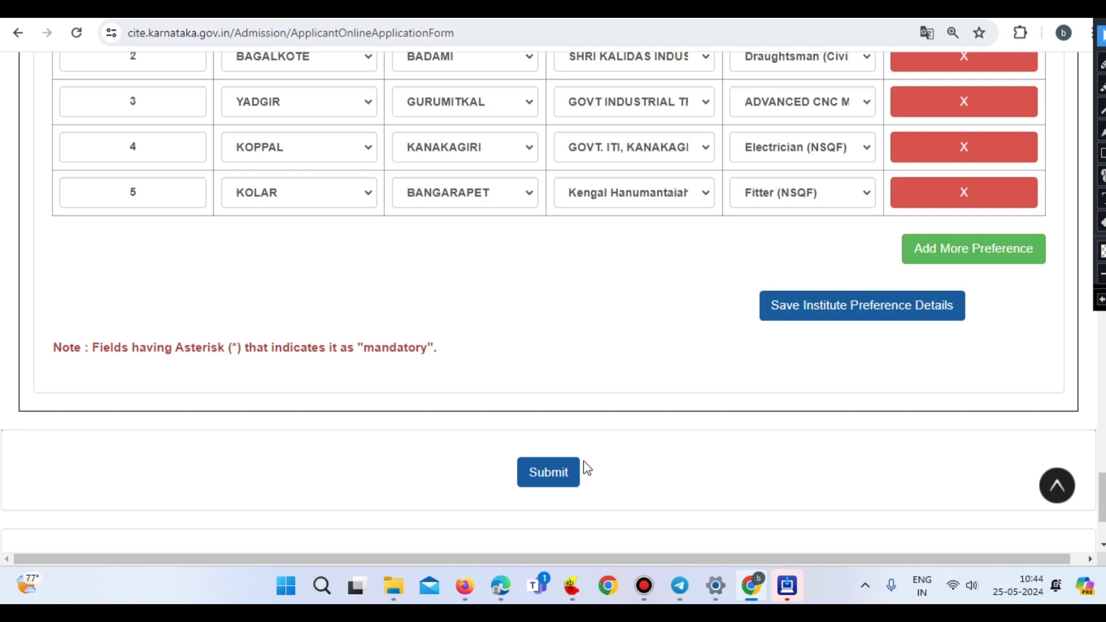
- Submit the admission application, confirming Yes in the 'Are you sure' dialog
scroll(587, 468, down, 1)
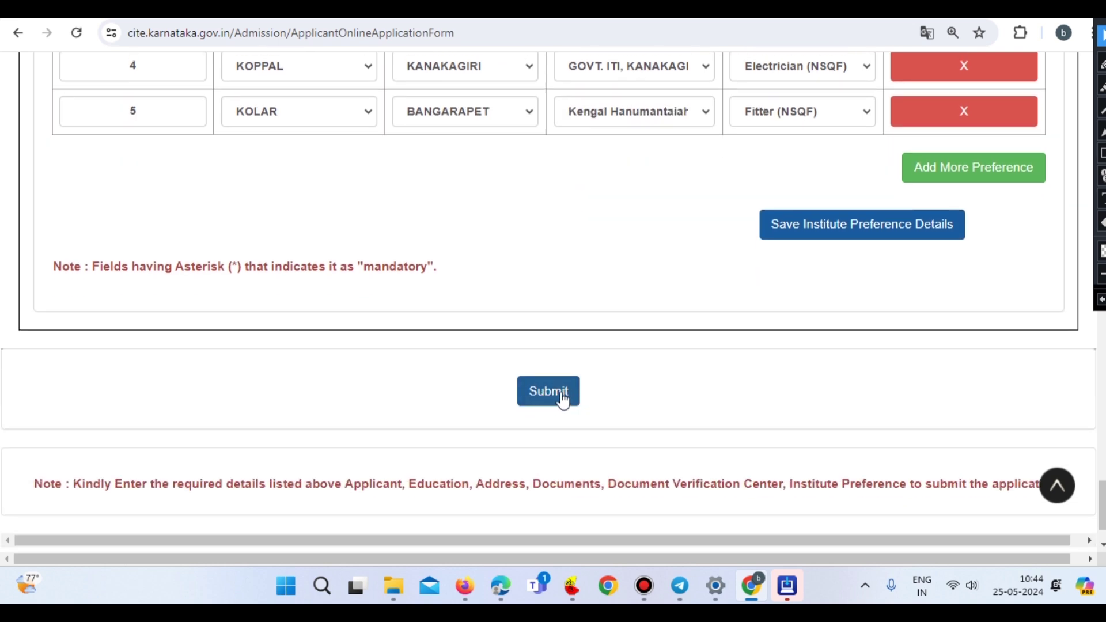
click(559, 398)
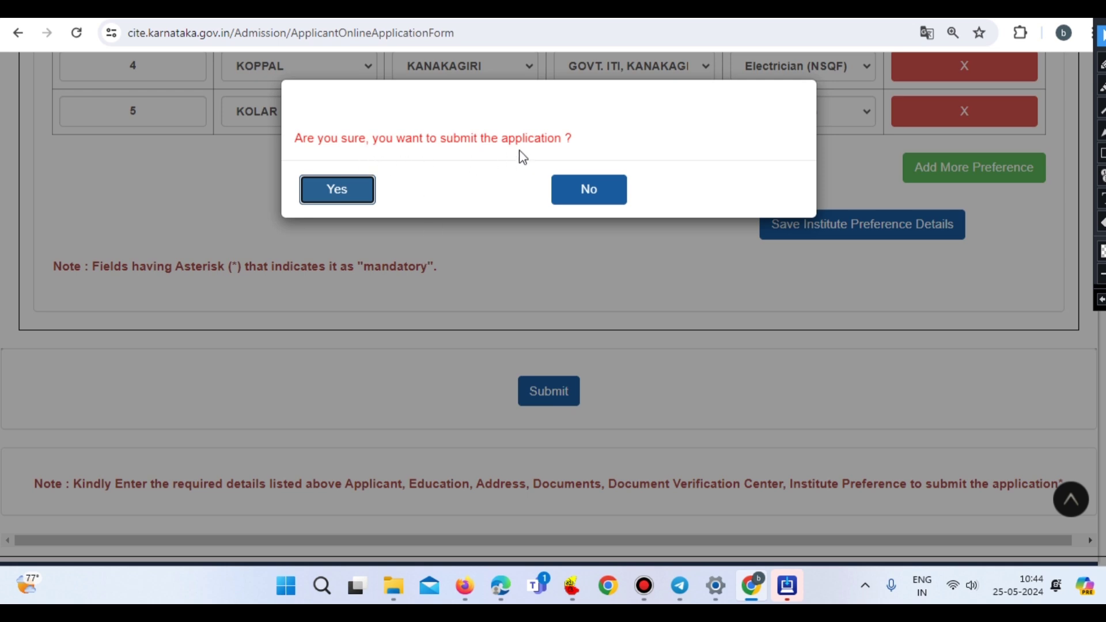
click(337, 190)
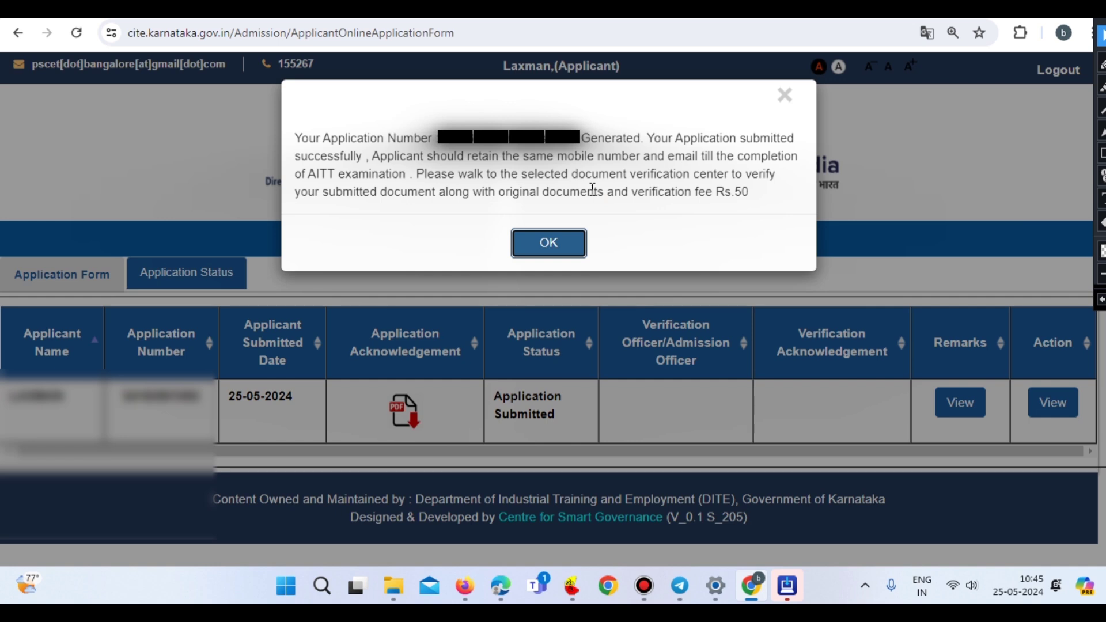
- Note the generated application number, dismiss the message, and open the Application Acknowledgement PDF
double_click(473, 141)
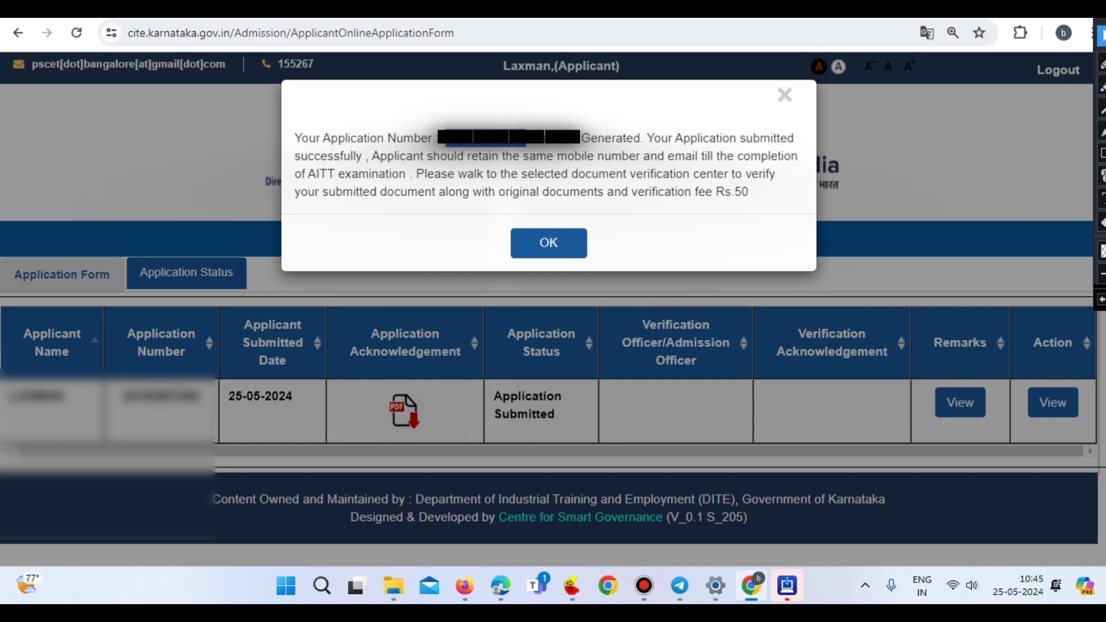
click(547, 246)
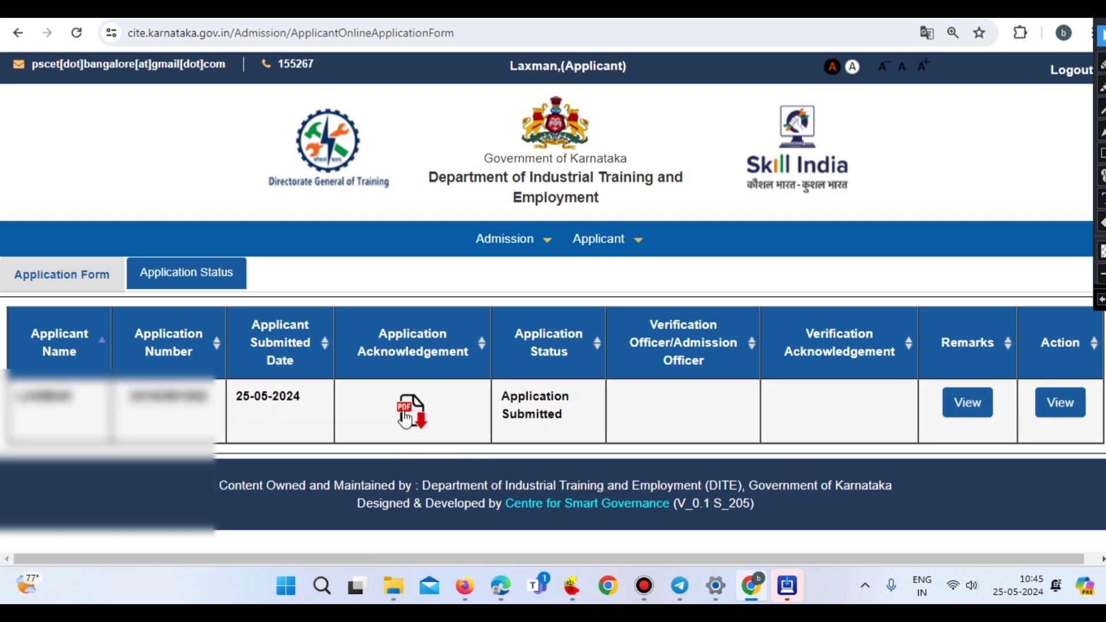
click(408, 416)
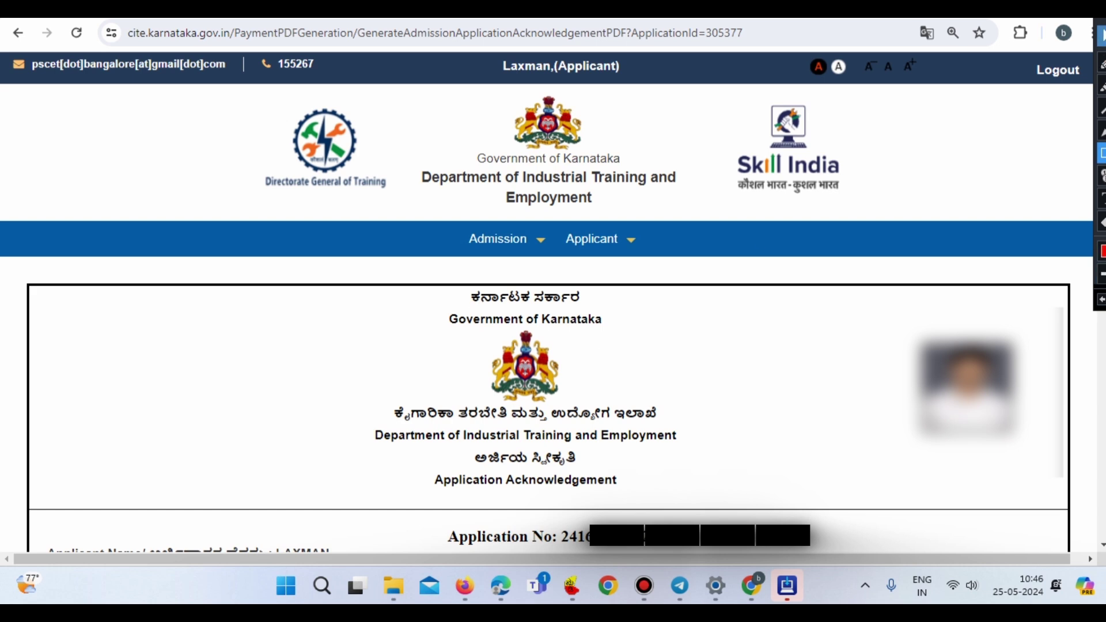
click(1102, 33)
scroll(559, 438, down, 2)
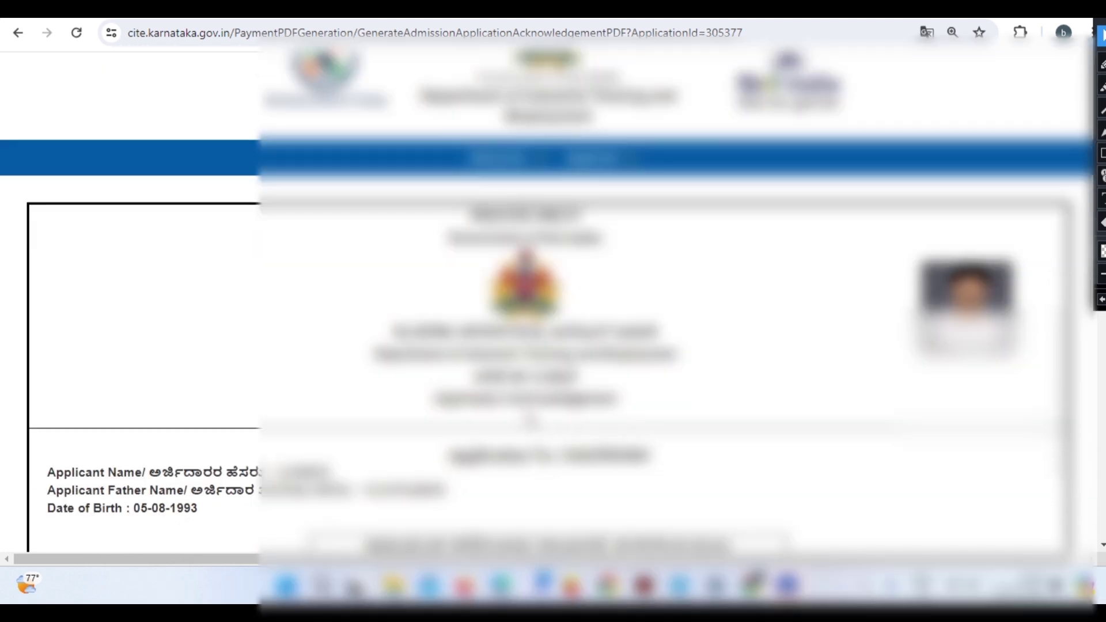
scroll(1057, 486, down, 5)
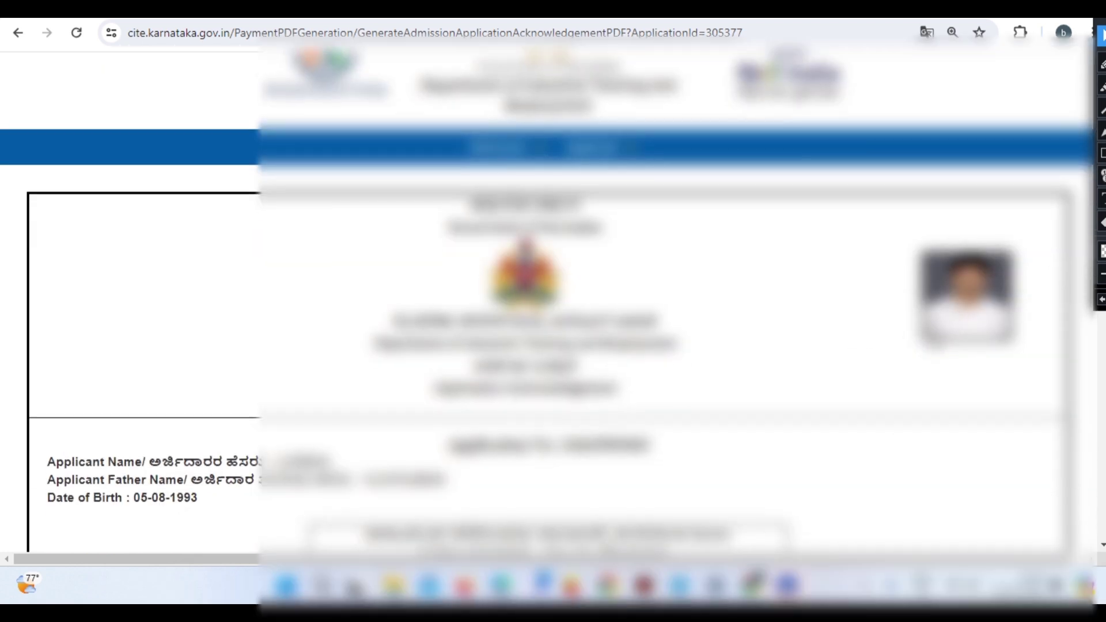
scroll(1058, 485, down, 8)
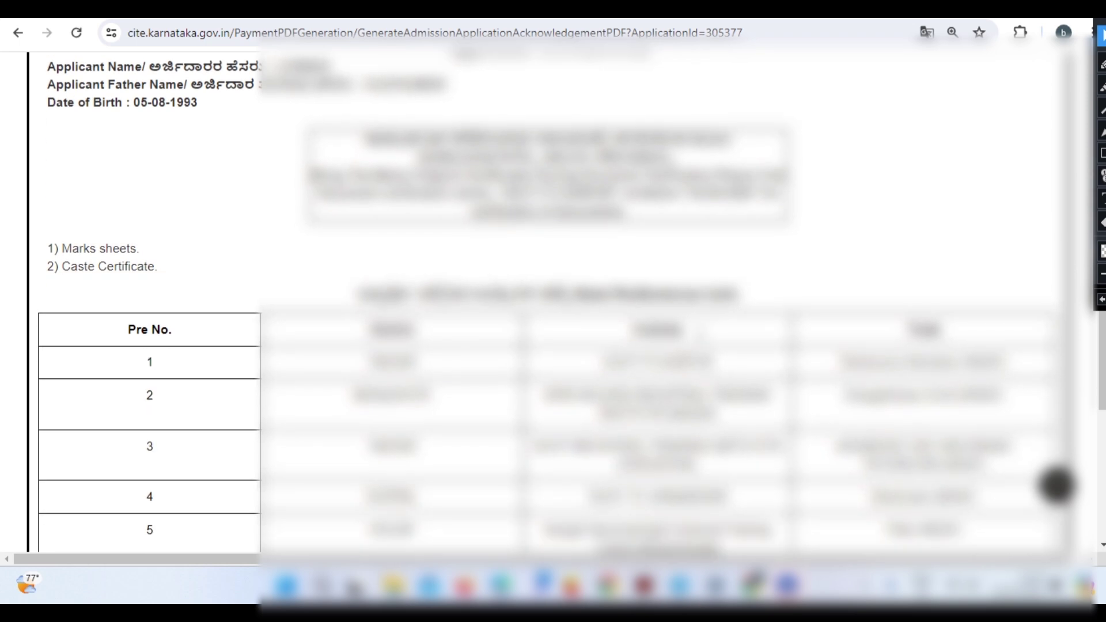
scroll(1057, 486, down, 3)
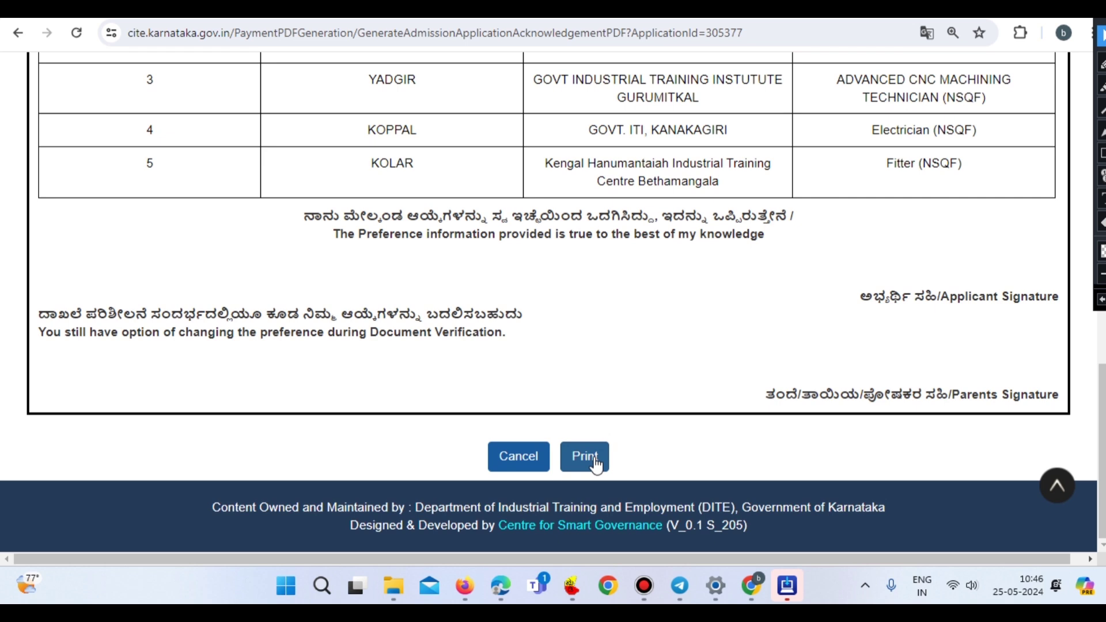
scroll(596, 465, up, 2)
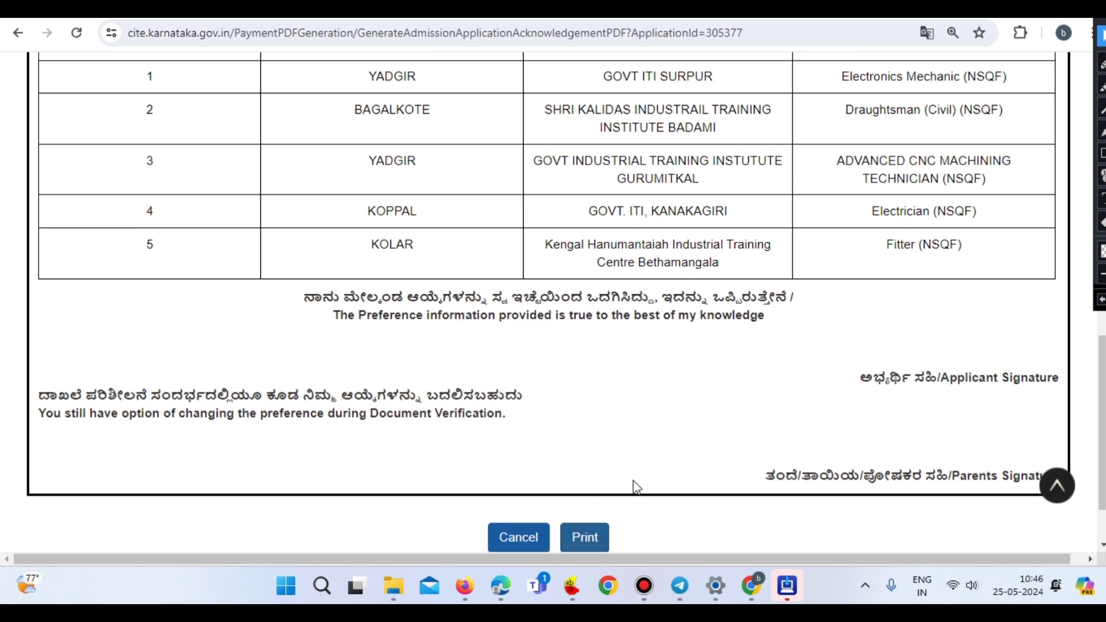
scroll(597, 465, down, 2)
- Print the acknowledgement page with the destination set to Save as PDF
click(586, 458)
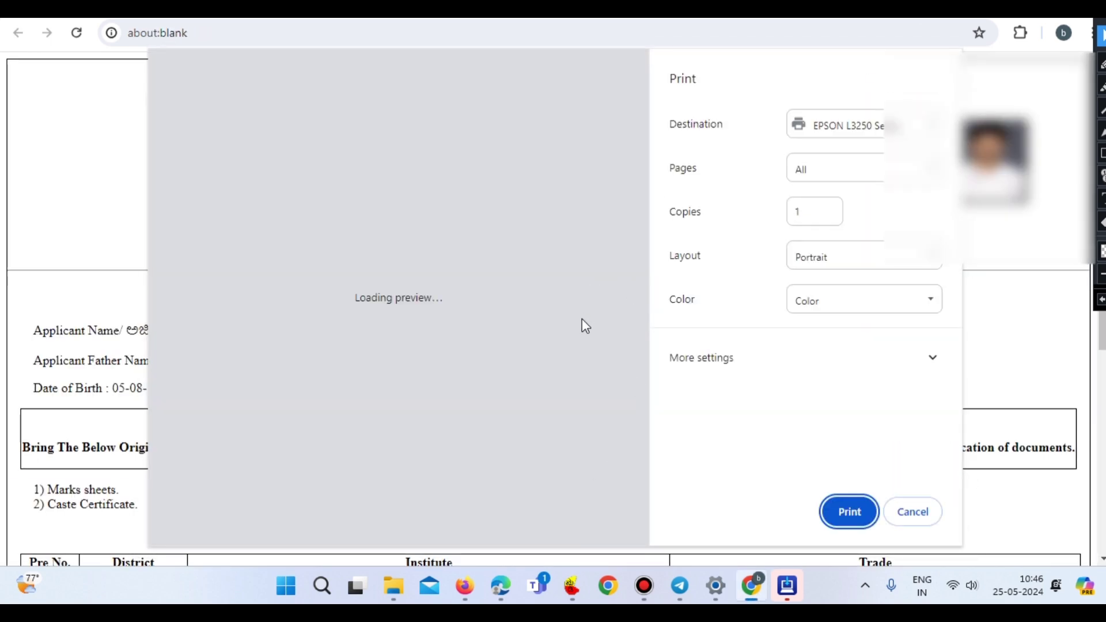
click(861, 351)
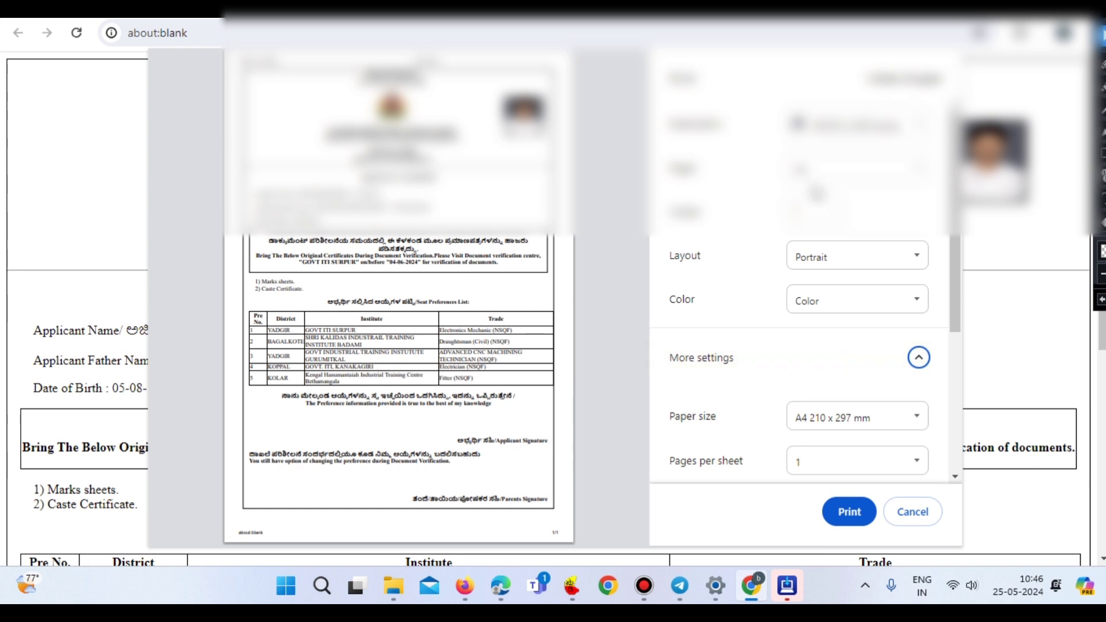
click(824, 128)
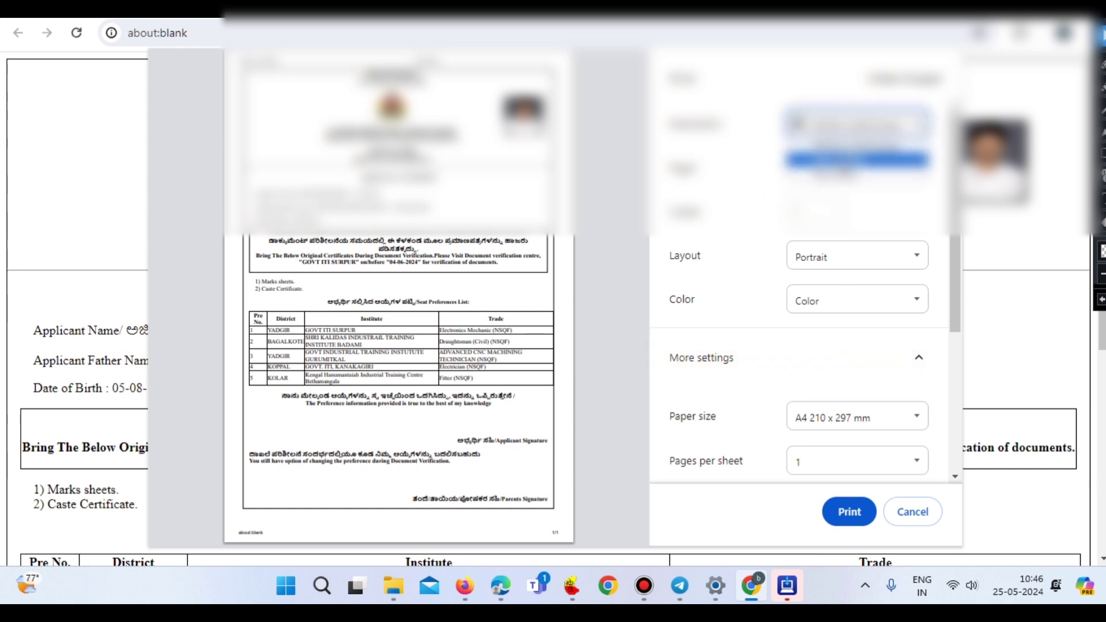
click(857, 159)
click(851, 512)
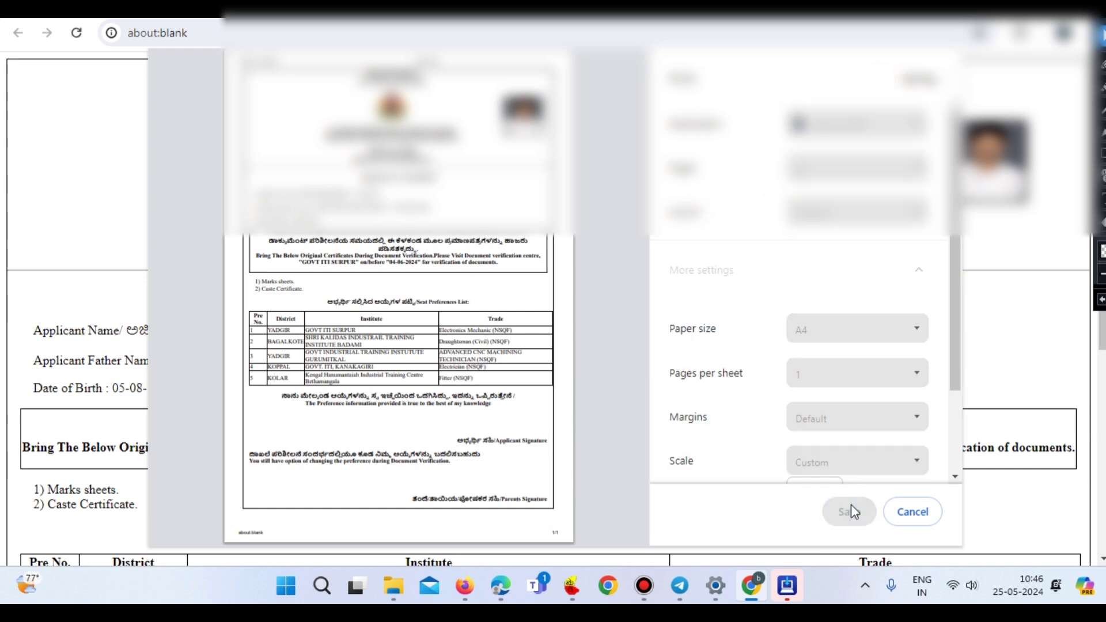
- Save the PDF to the Desktop under the name 'ITI ADMISION'
click(61, 187)
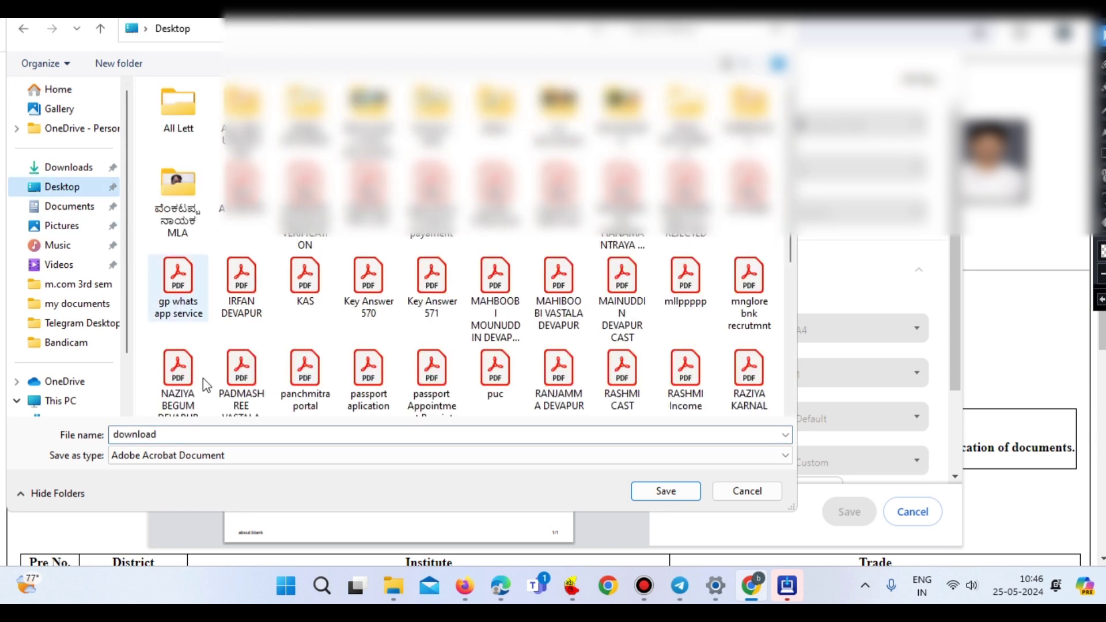
double_click(141, 435)
text(I)
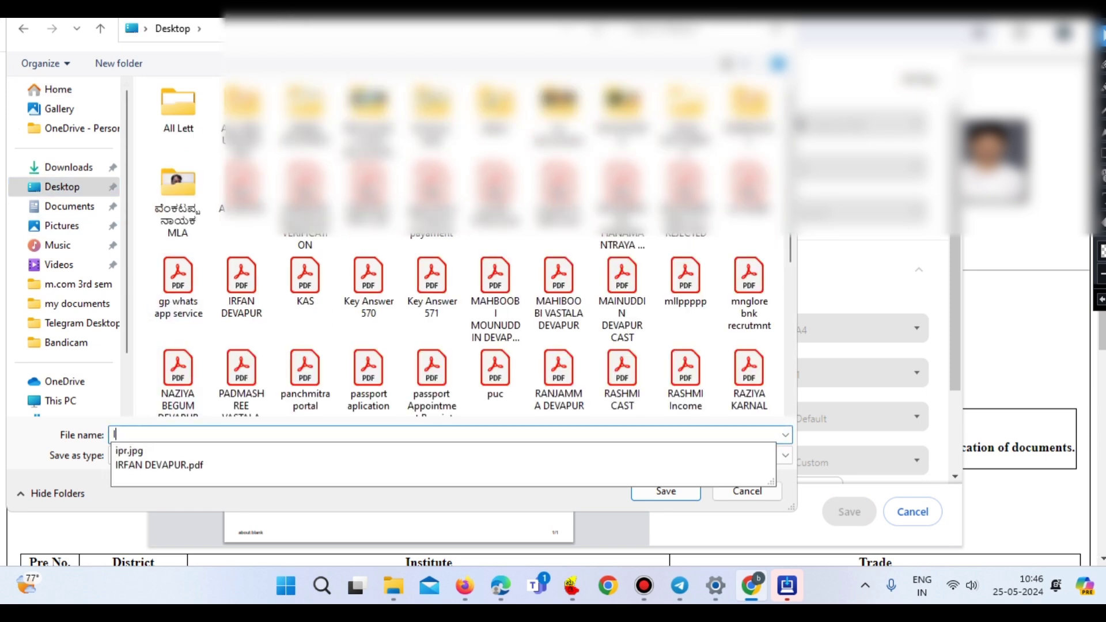
text(TI ADMISION)
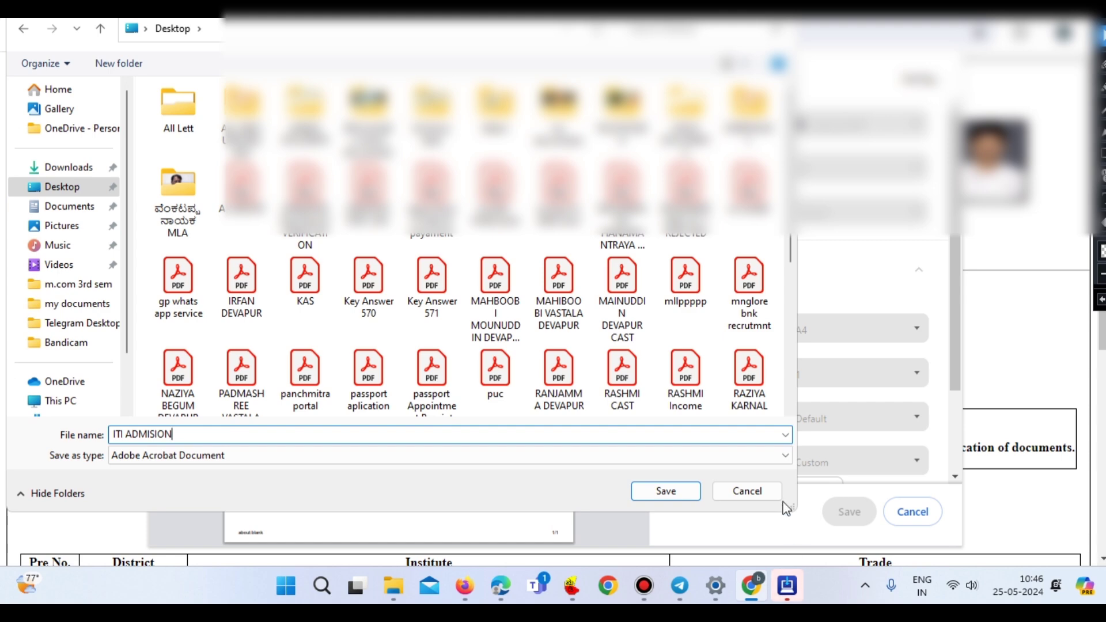
click(670, 495)
scroll(911, 390, up, 15)
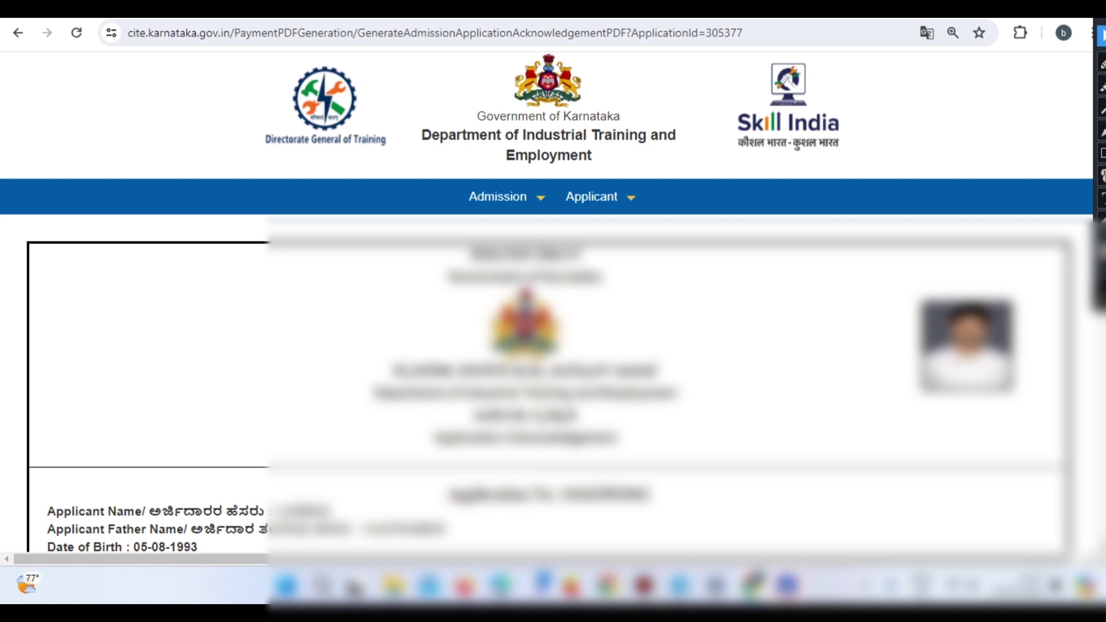
scroll(638, 329, up, 1)
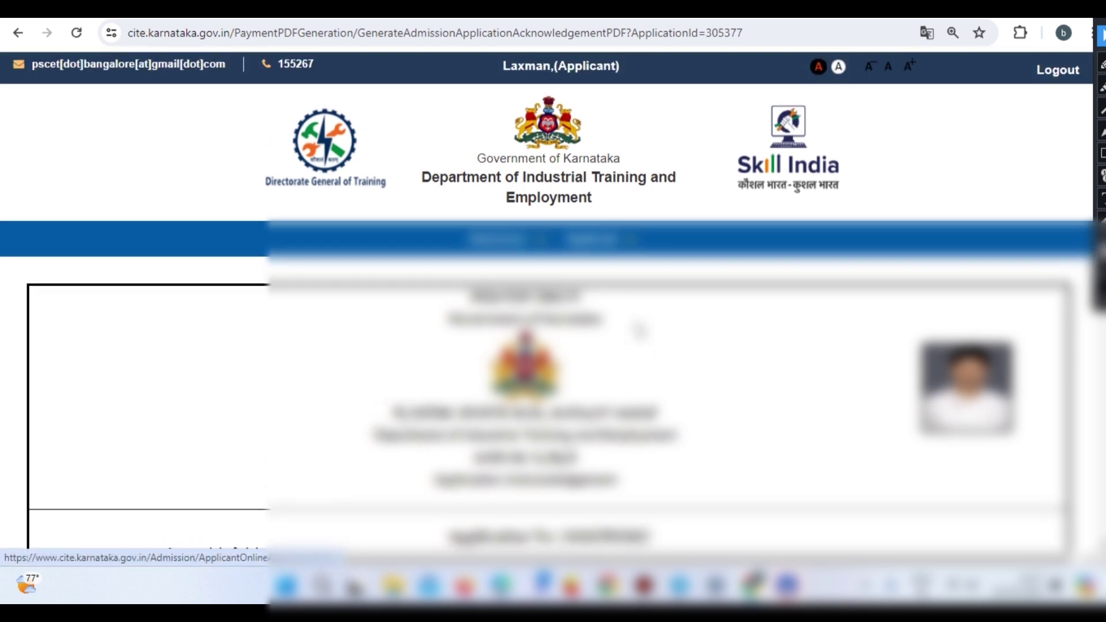